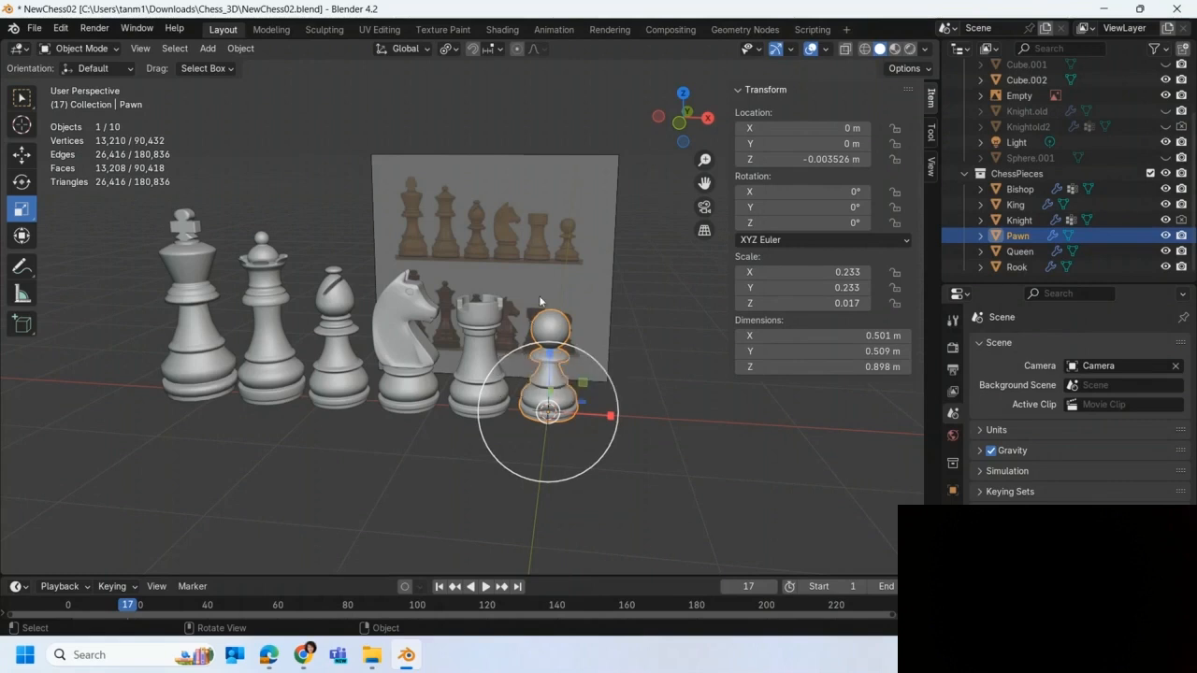
Switch to the Chrome browser, examine the recommended heights of the chess pieces in the search results, and return to Blender
{"action": "left_click", "coordinate": [308, 662]}
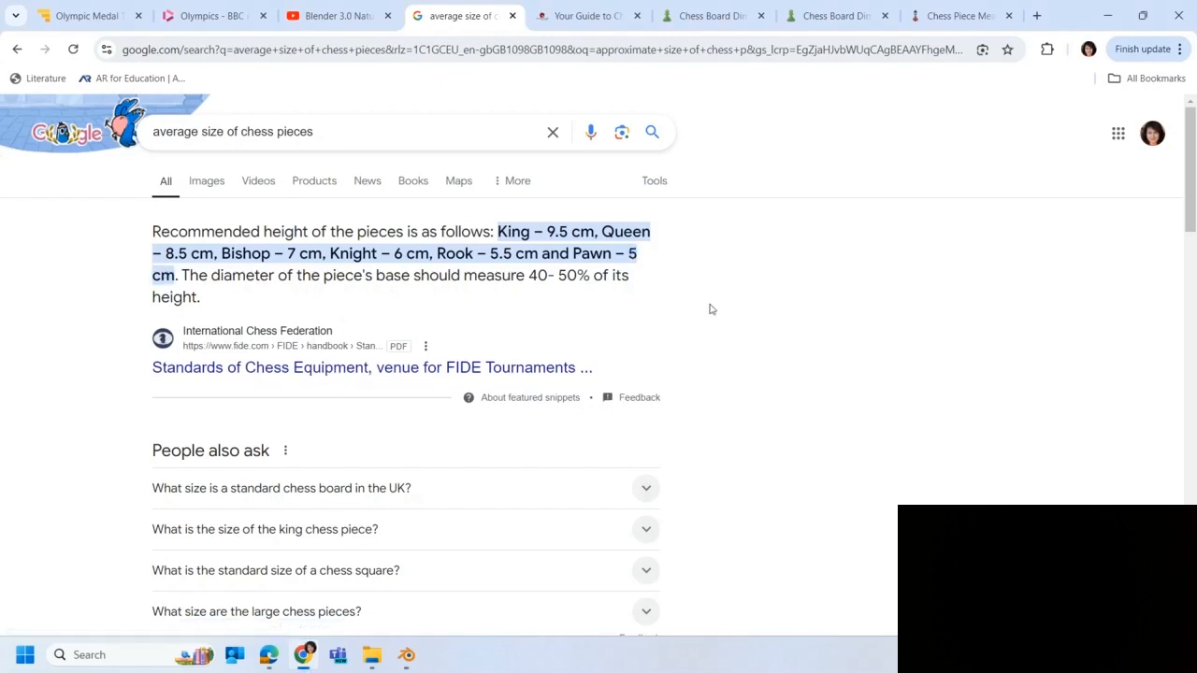
{"action": "left_click_drag", "start_coordinate": [498, 231], "coordinate": [179, 273]}
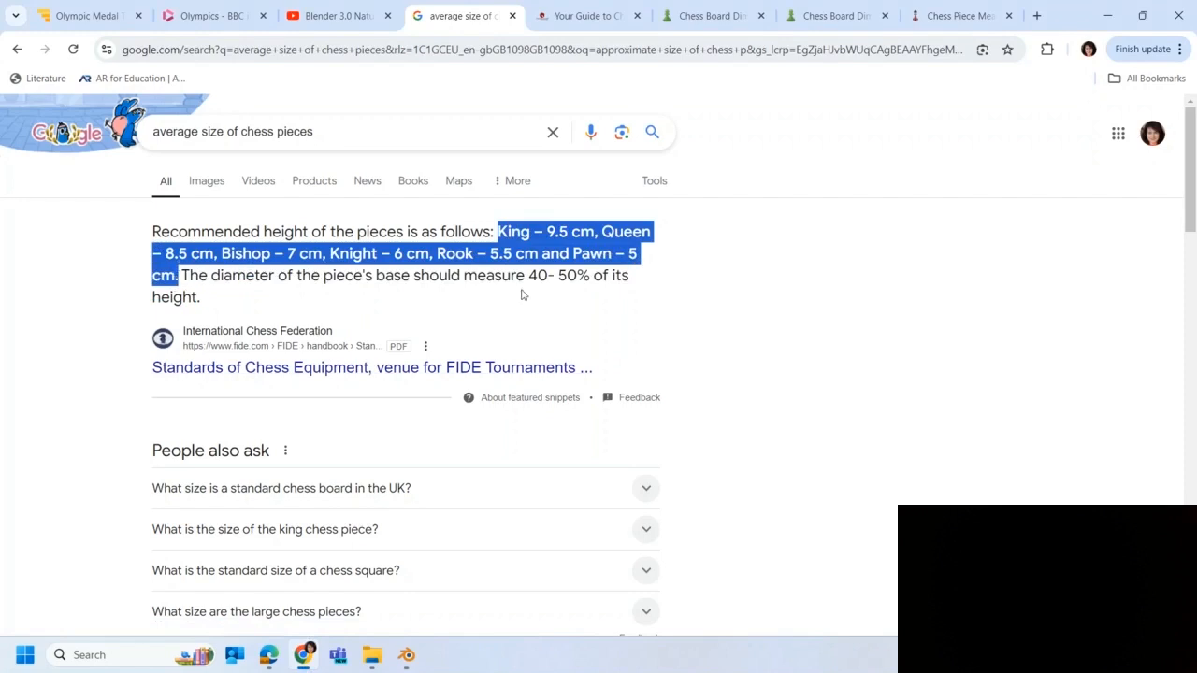
{"action": "left_click", "coordinate": [670, 289]}
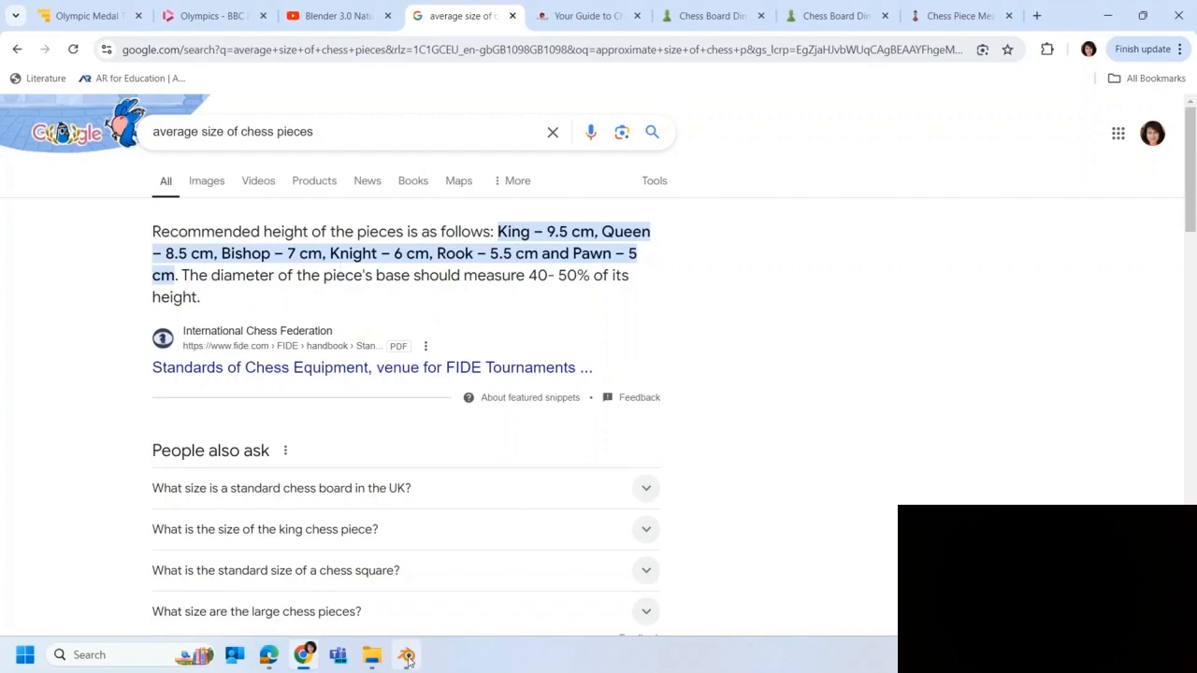
{"action": "mouse_move", "coordinate": [408, 659]}
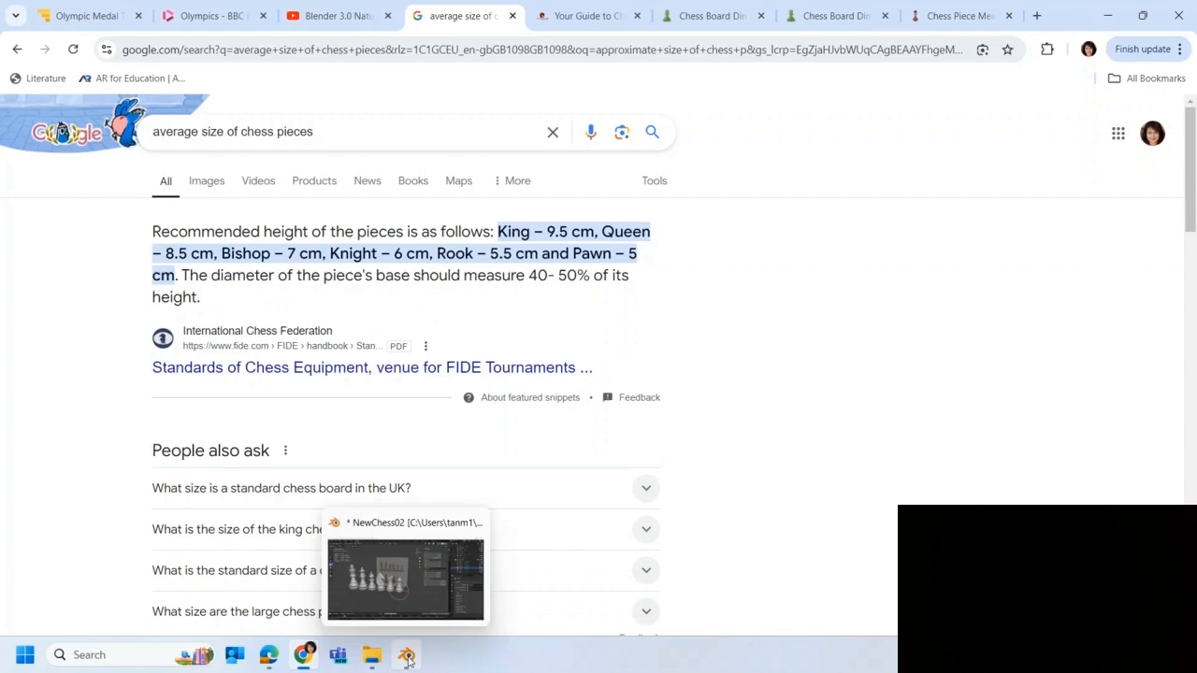
{"action": "left_click", "coordinate": [408, 658]}
{"action": "left_click", "coordinate": [475, 228]}
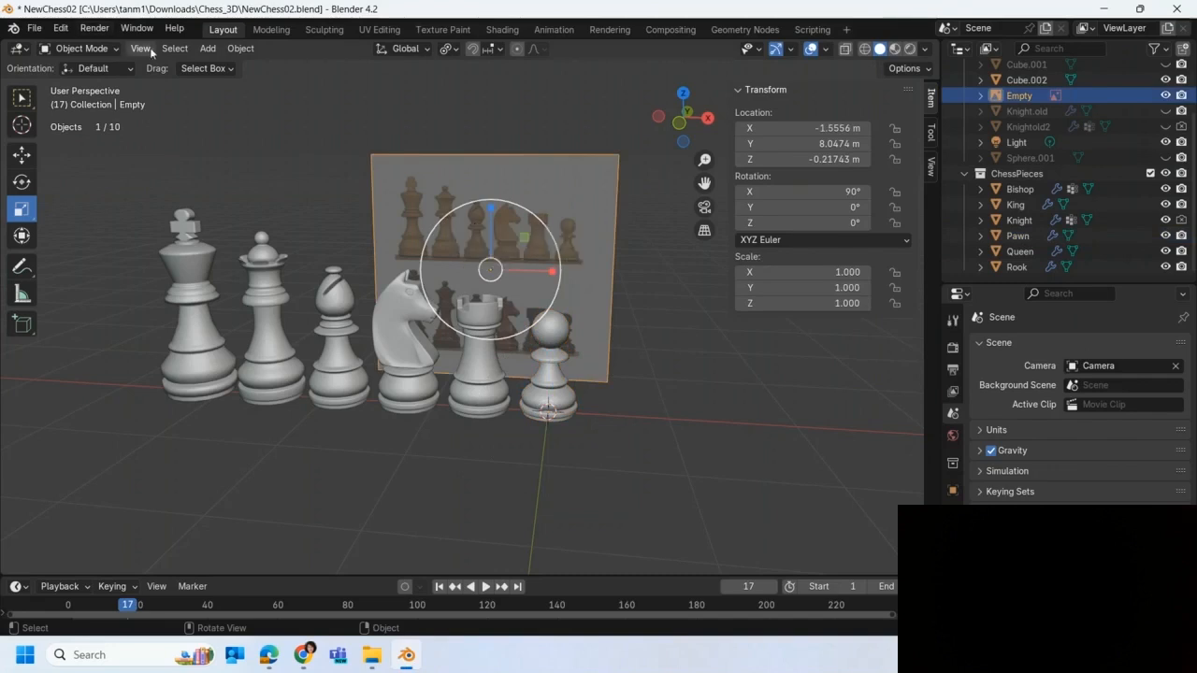
{"action": "left_click", "coordinate": [206, 49]}
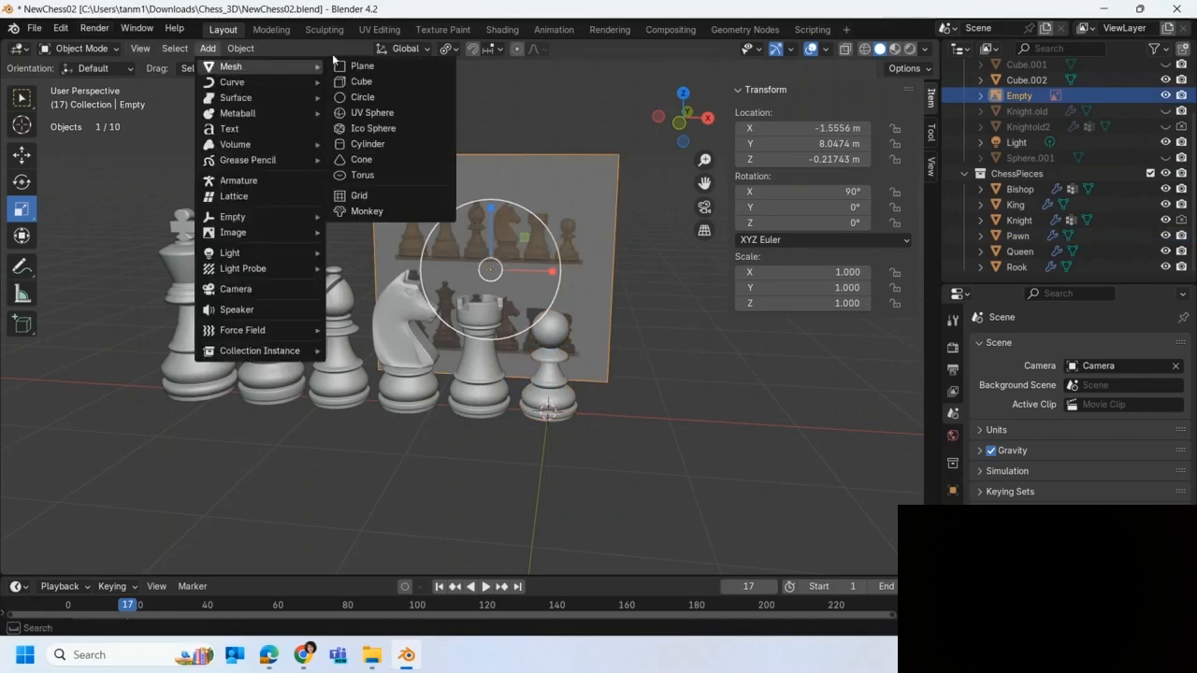
{"action": "left_click", "coordinate": [750, 527]}
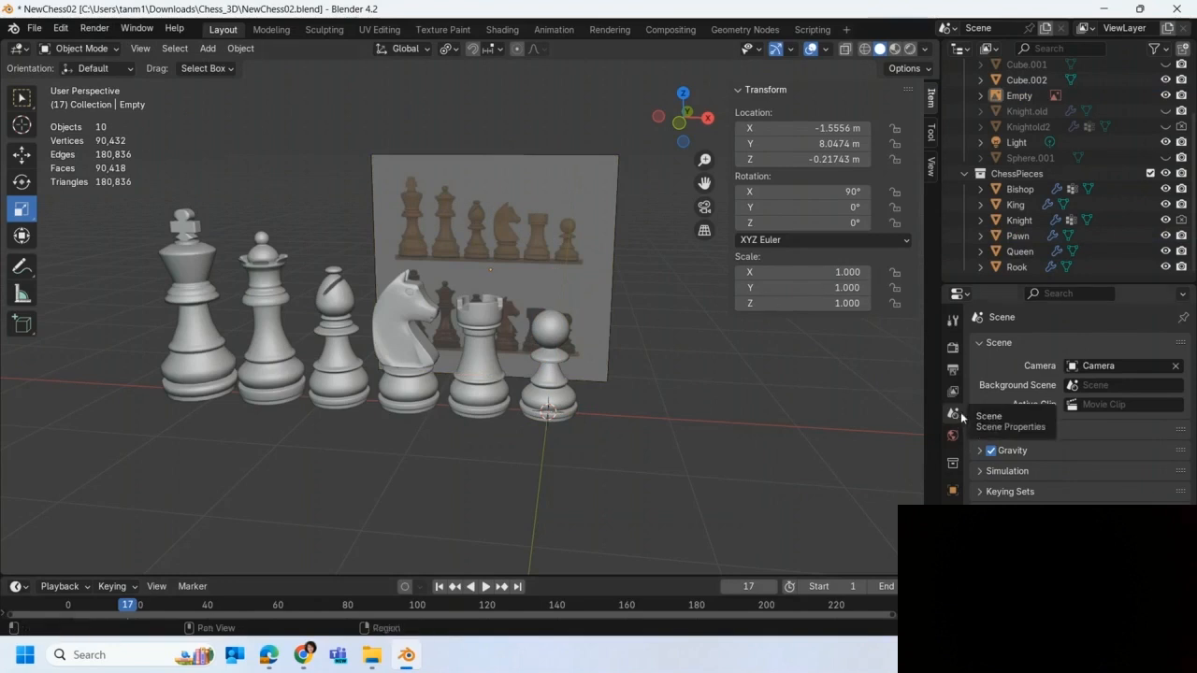
Set the scene's length unit to Centimeters
{"action": "left_click", "coordinate": [990, 432]}
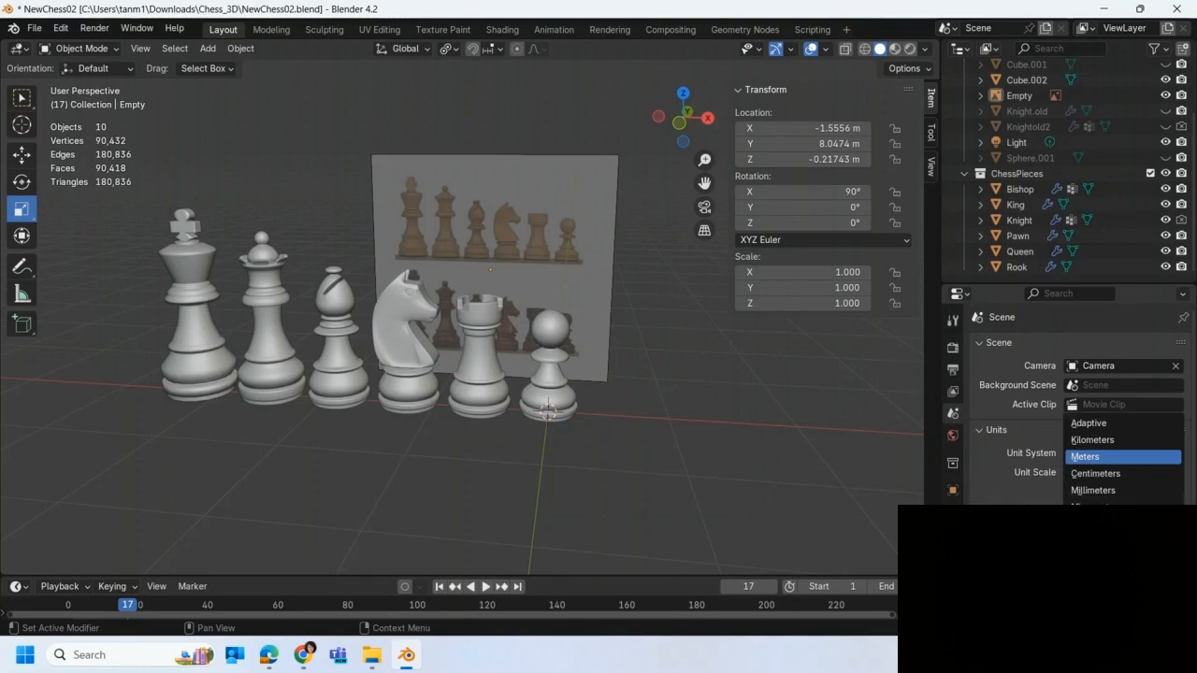
{"action": "left_click", "coordinate": [1090, 474]}
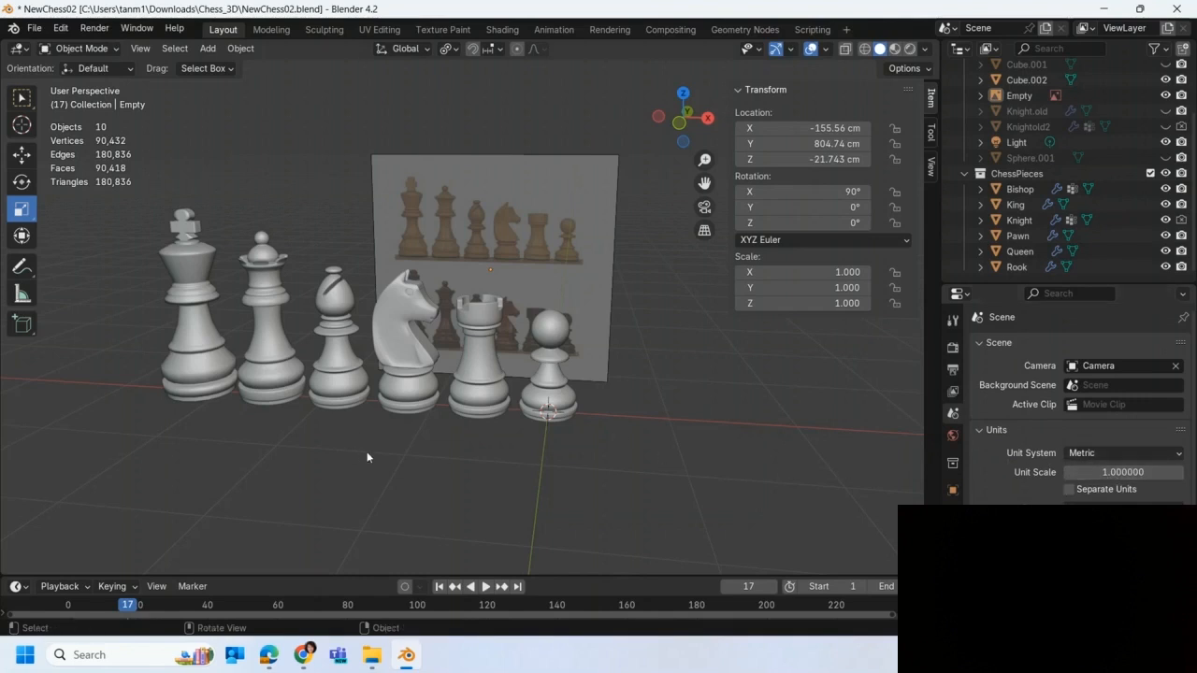
Add a mesh cube at the world origin and set its size to 200 cm
{"action": "left_click", "coordinate": [208, 48]}
{"action": "mouse_move", "coordinate": [252, 67]}
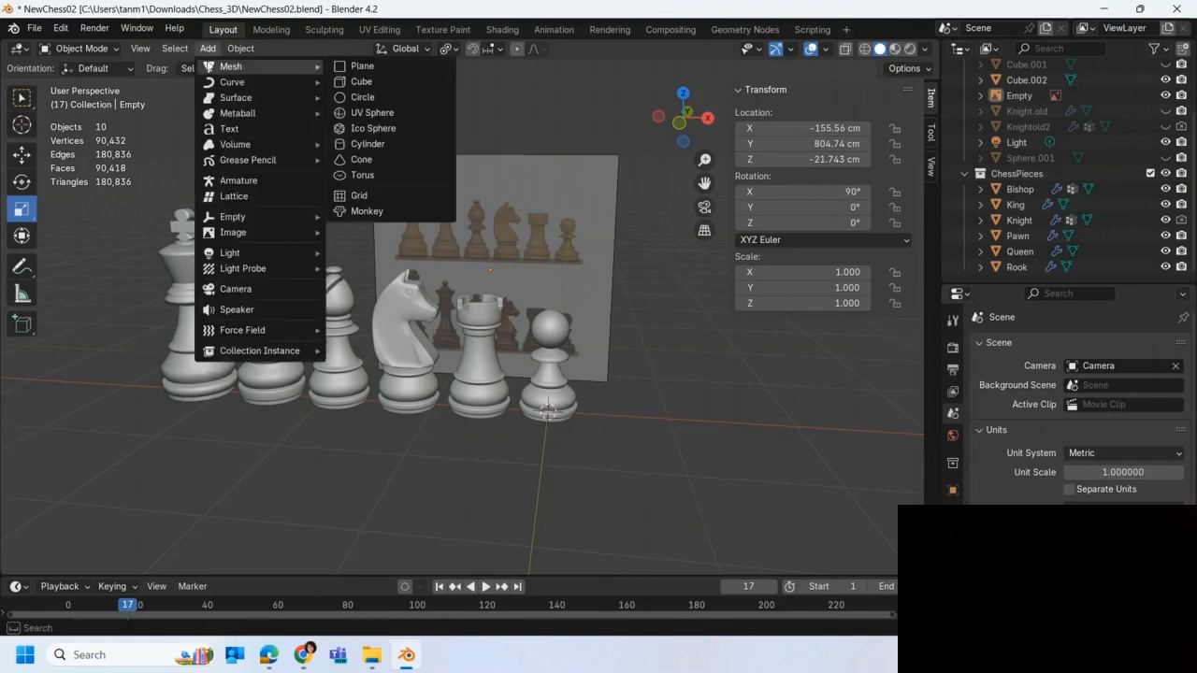
{"action": "left_click", "coordinate": [364, 83]}
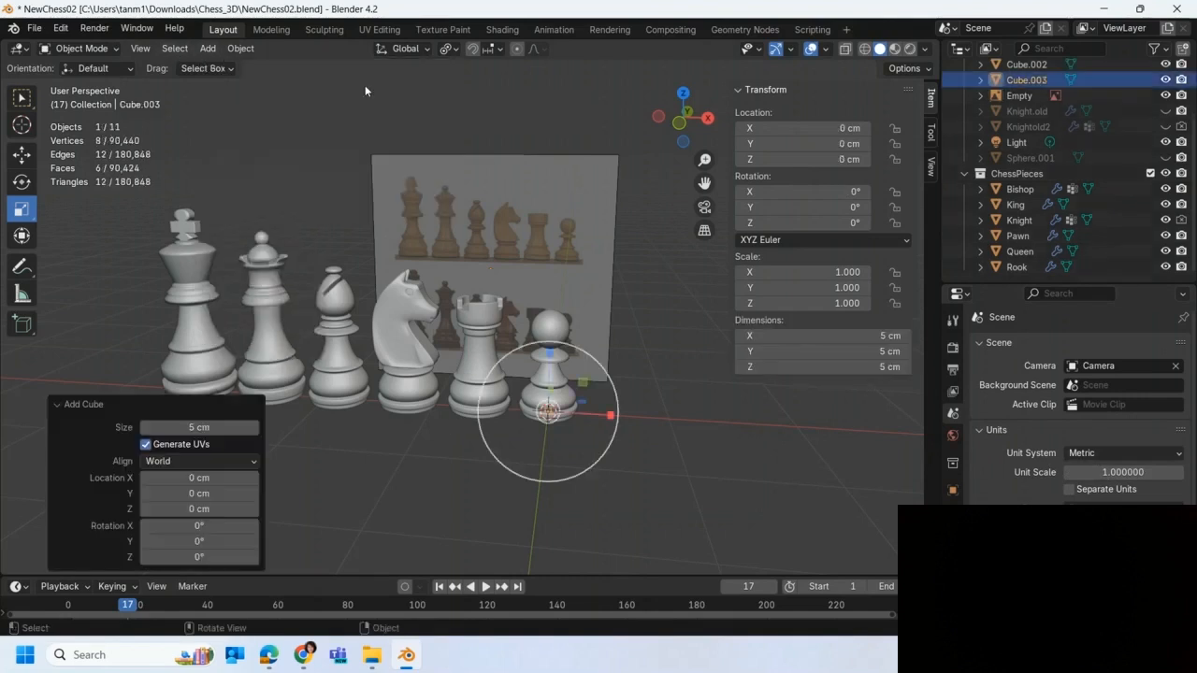
{"action": "left_click", "coordinate": [211, 427]}
{"action": "type", "text": "2"}
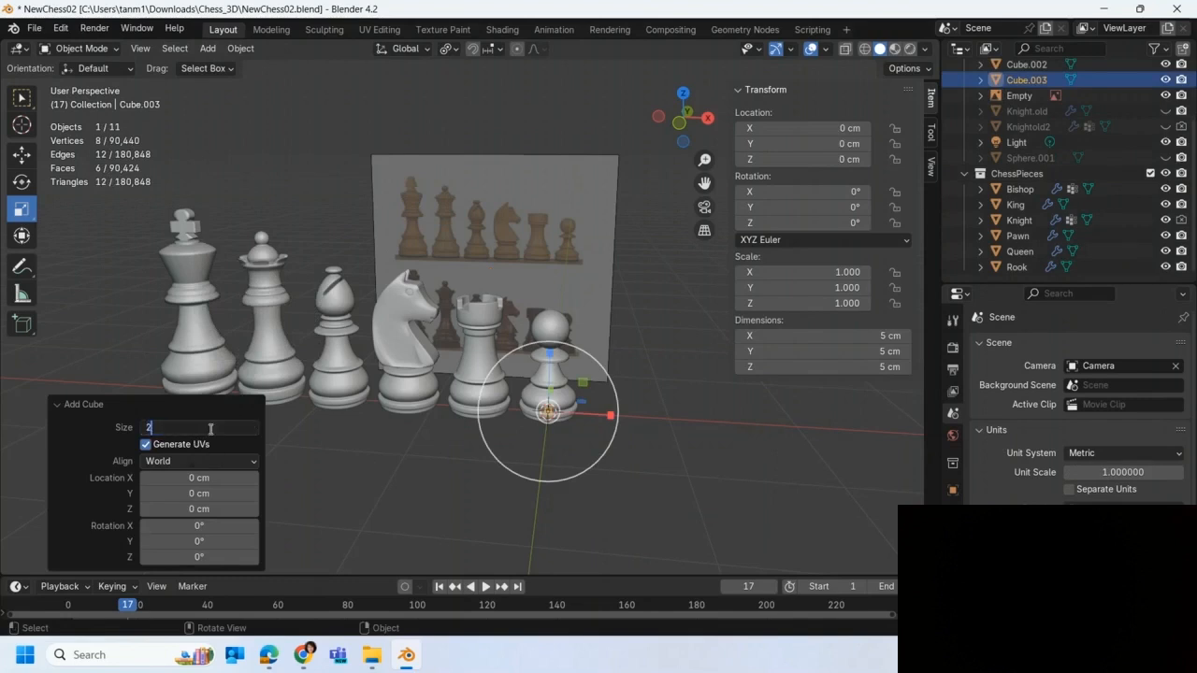
{"action": "type", "text": "00"}
{"action": "key", "text": "Return"}
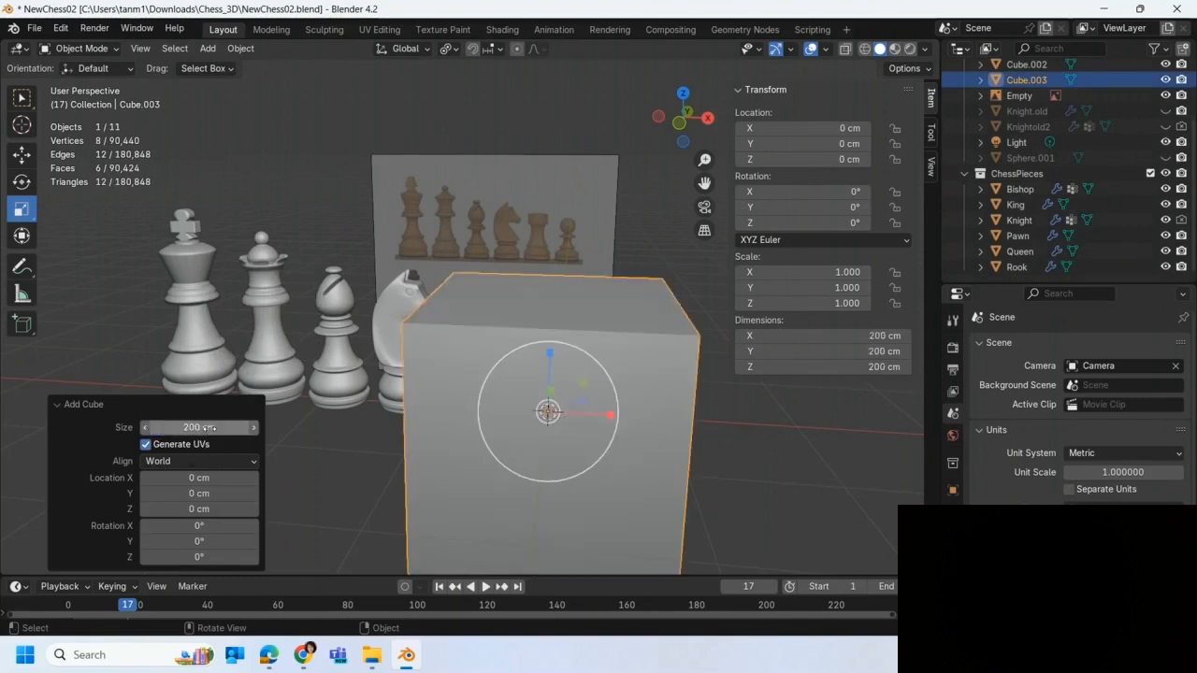
Set the new cube's size to 5 cm
{"action": "left_click", "coordinate": [220, 427]}
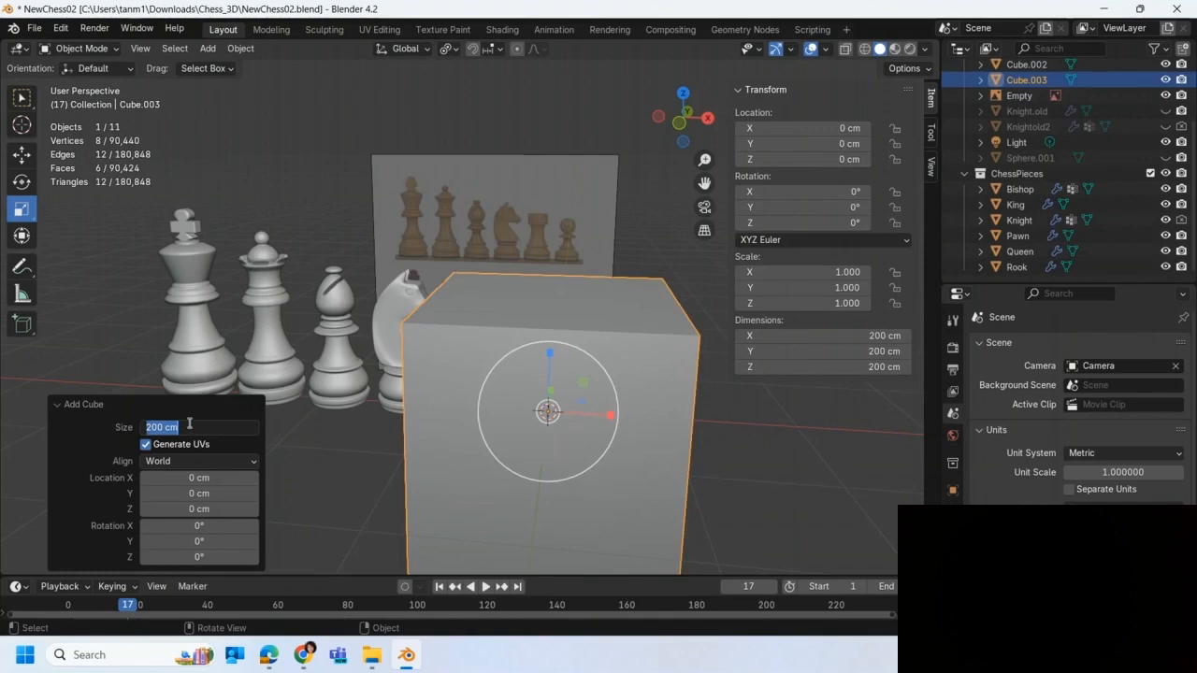
{"action": "left_click", "coordinate": [188, 431]}
{"action": "left_click_drag", "start_coordinate": [188, 430], "coordinate": [141, 431]}
{"action": "type", "text": "5"}
{"action": "key", "text": "Return"}
Move the cube about 80 cm along the X axis and delete it
{"action": "key", "text": "shift+space"}
{"action": "key", "text": "g"}
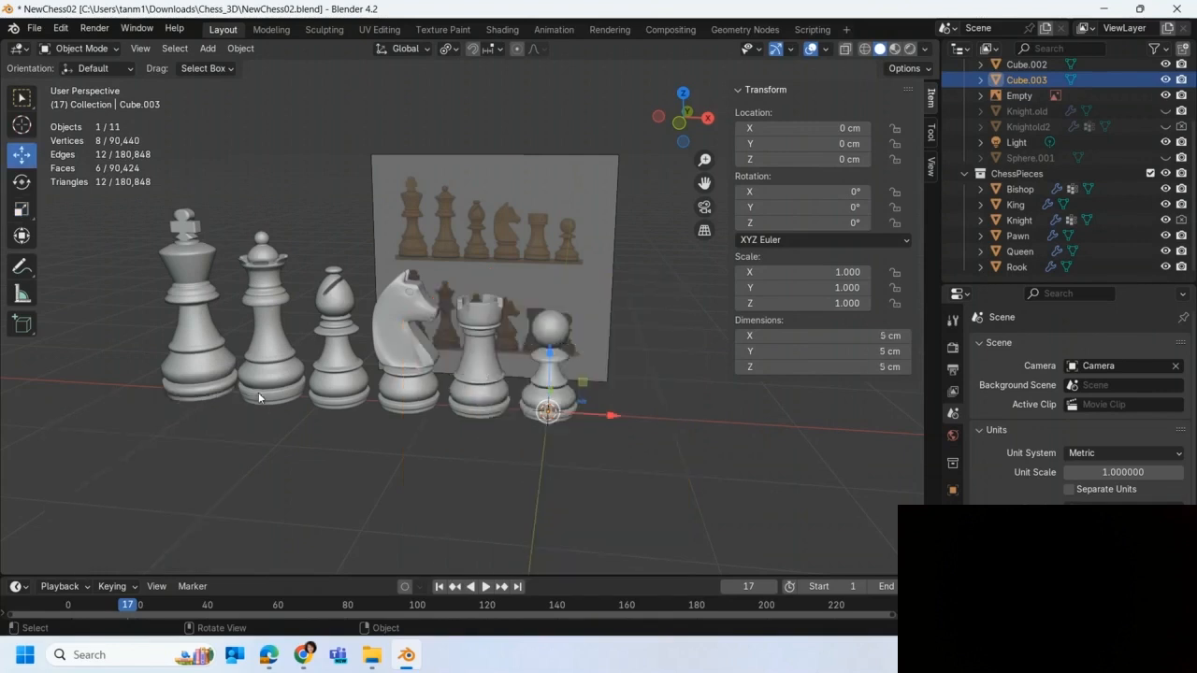
{"action": "left_click_drag", "start_coordinate": [604, 419], "coordinate": [700, 423]}
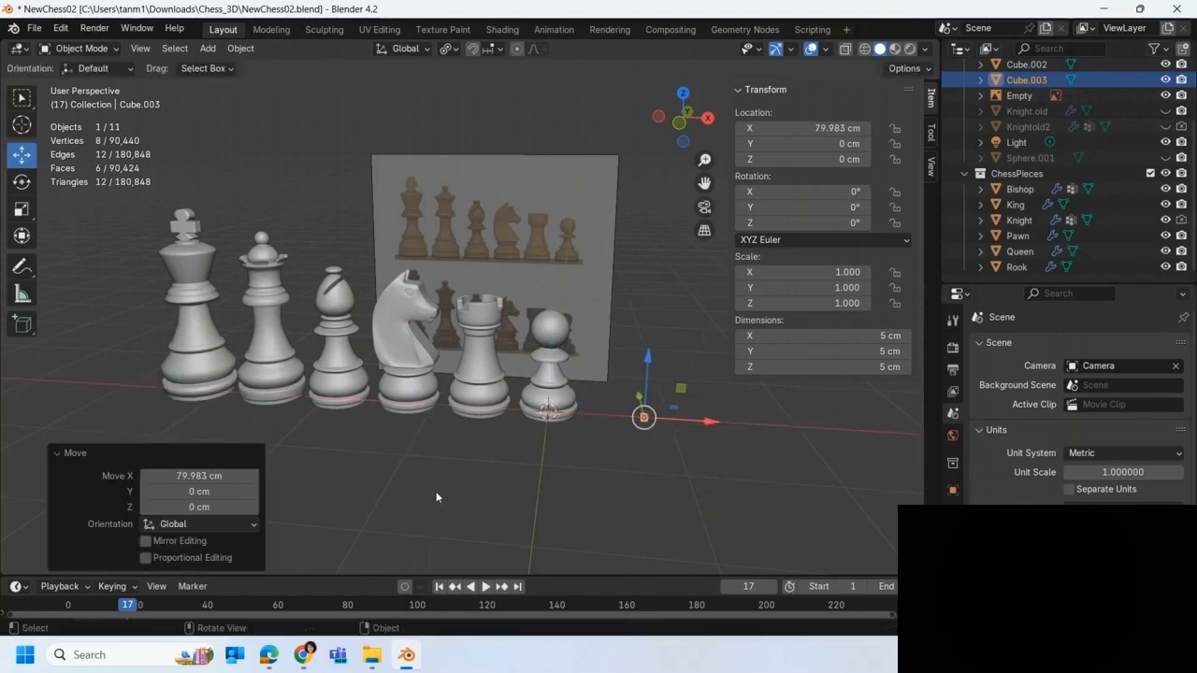
{"action": "key", "text": "Delete"}
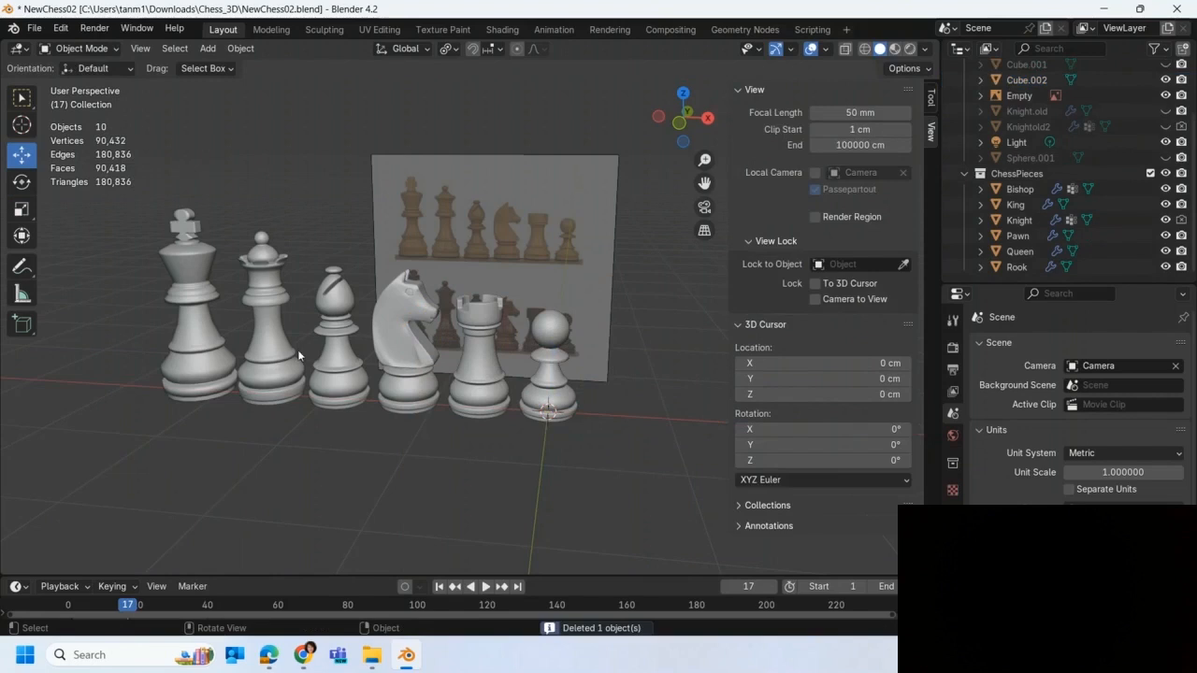
Add a 5 cm mesh cube and move it about 68 cm along the X axis, beside the pawn
{"action": "left_click", "coordinate": [208, 48]}
{"action": "mouse_move", "coordinate": [222, 65]}
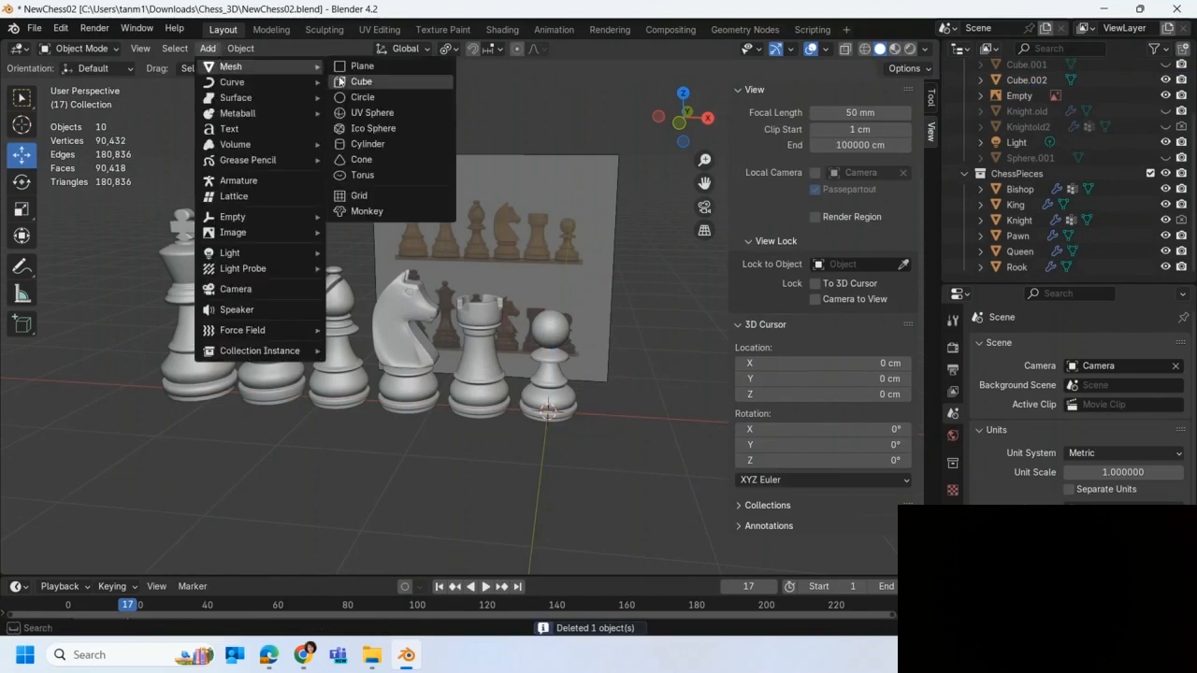
{"action": "left_click", "coordinate": [337, 81]}
{"action": "left_click_drag", "start_coordinate": [613, 417], "coordinate": [692, 419]}
{"action": "left_click", "coordinate": [570, 484]}
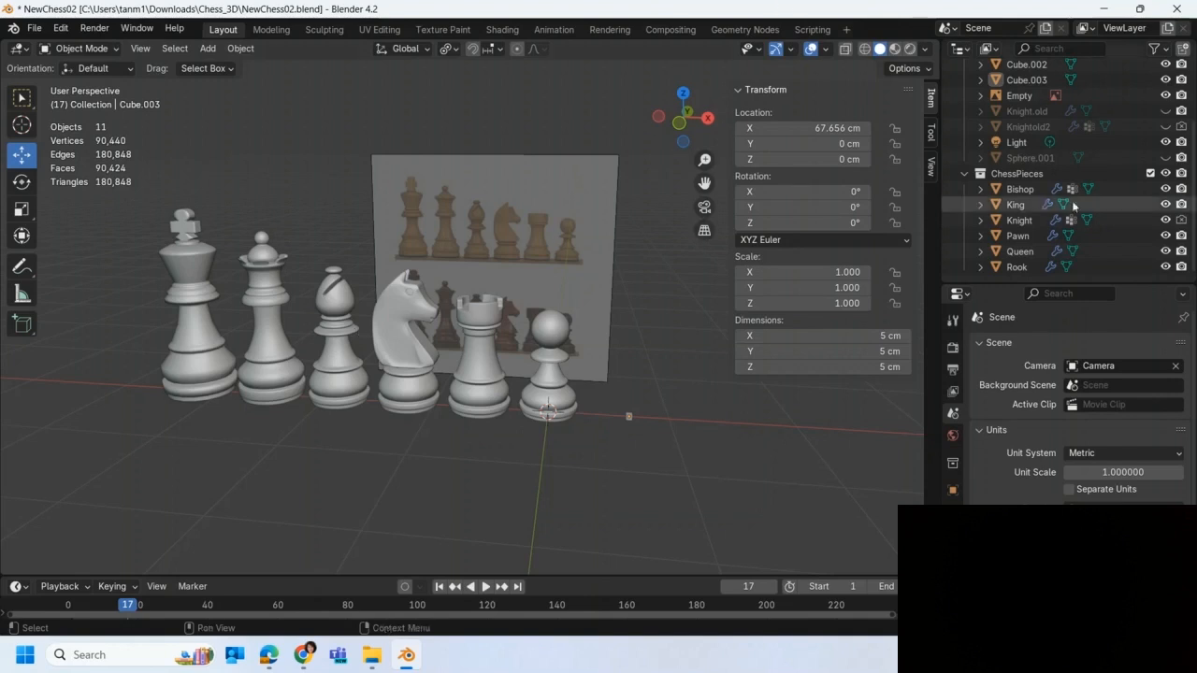
Hide the ChessPieces collection and show the reference image in the front view
{"action": "left_click", "coordinate": [1165, 173]}
{"action": "left_click", "coordinate": [556, 273]}
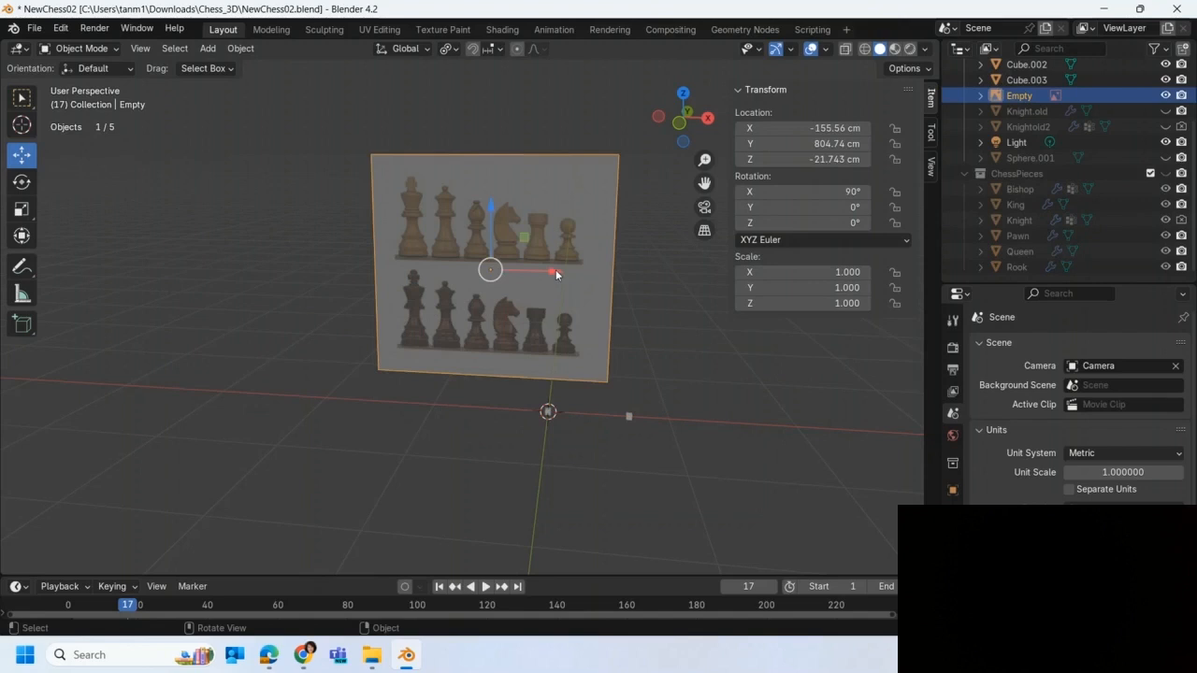
{"action": "key", "text": "KP_1"}
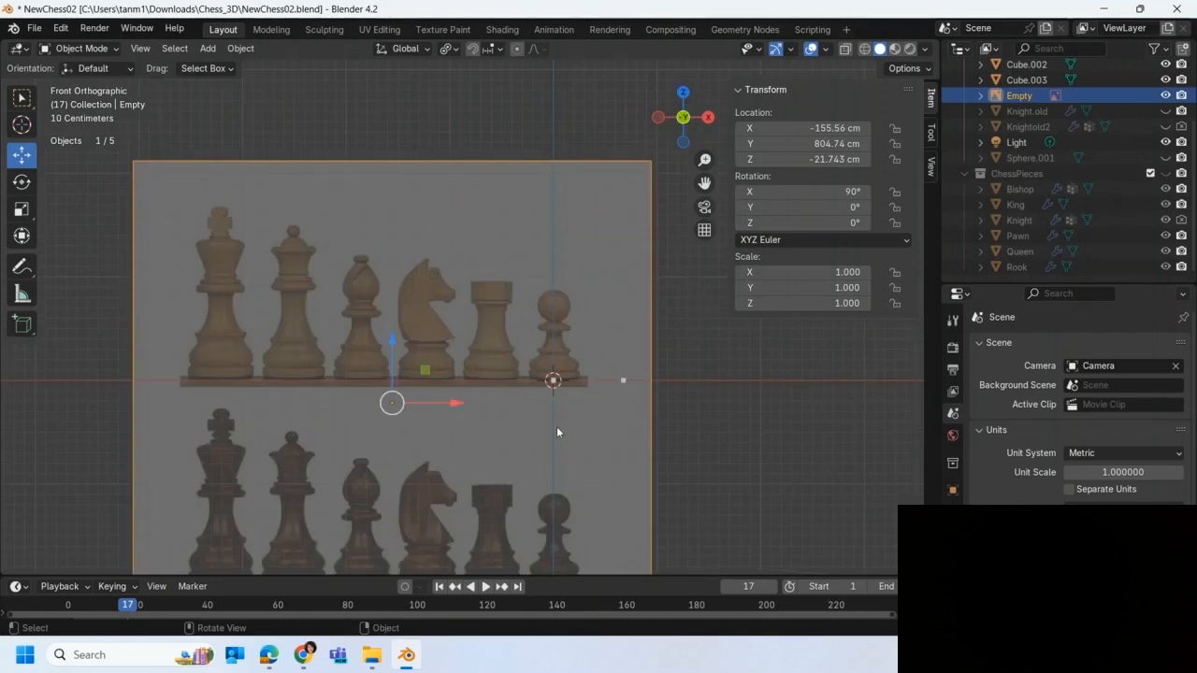
Delete the small leftover cube at the world origin, at the base of the pawn
{"action": "scroll", "coordinate": [557, 427], "scroll_direction": "up", "scroll_amount": 3}
{"action": "scroll", "coordinate": [557, 427], "scroll_direction": "up", "scroll_amount": 1}
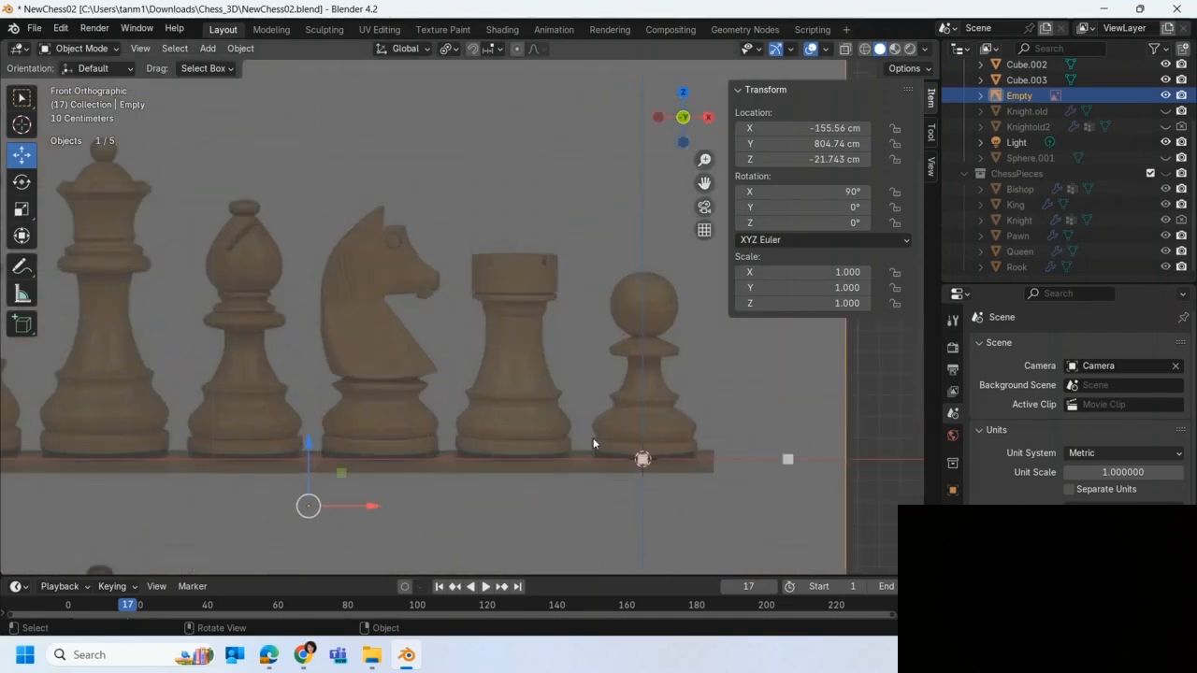
{"action": "left_click", "coordinate": [642, 463]}
{"action": "key", "text": "Delete"}
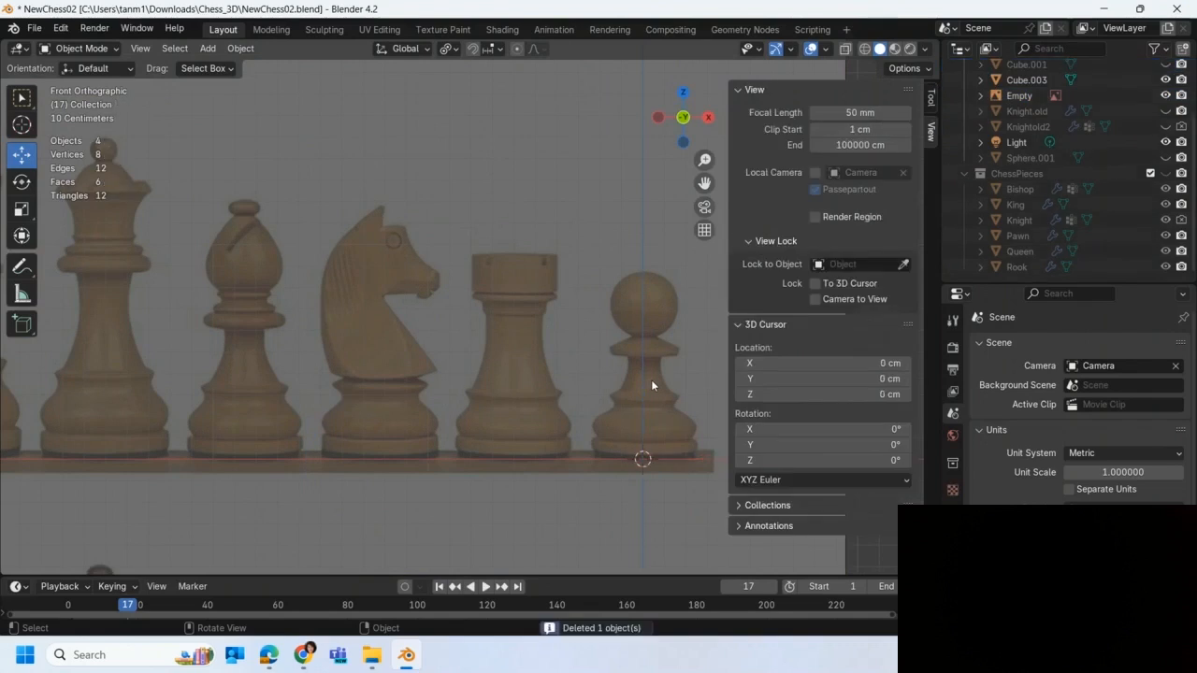
{"action": "left_click", "coordinate": [587, 459]}
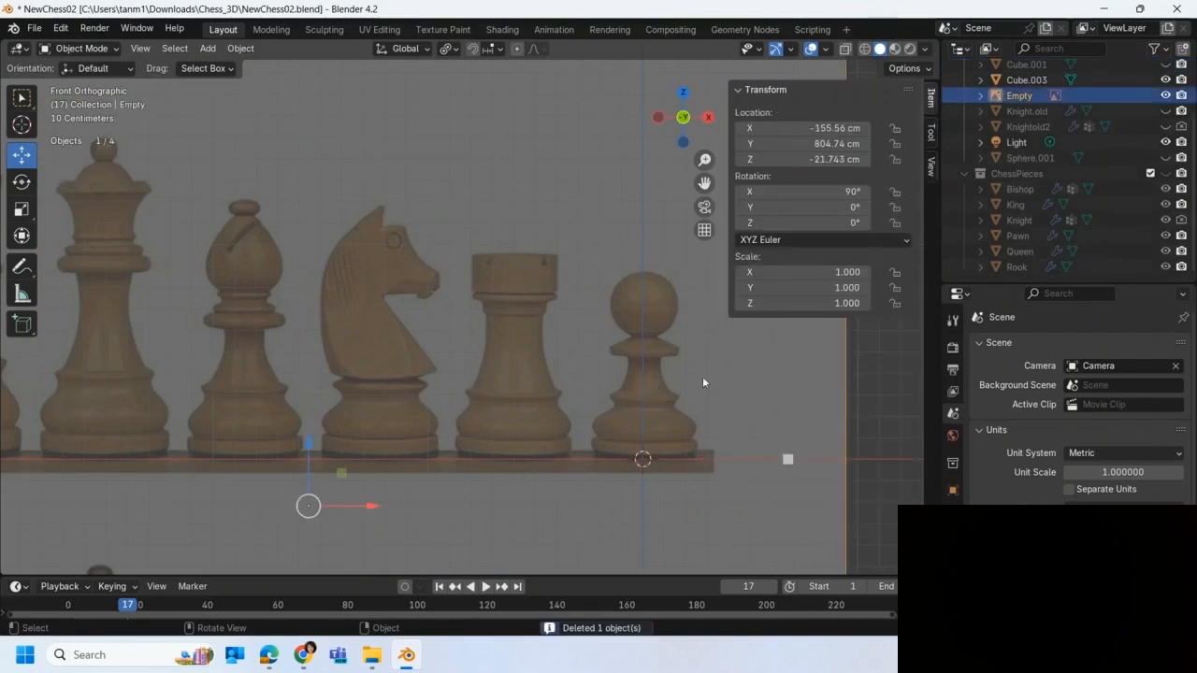
Raise the small cube beside the pawn about 2.4 cm along Z so its base rests on the X axis line
{"action": "left_click", "coordinate": [789, 461]}
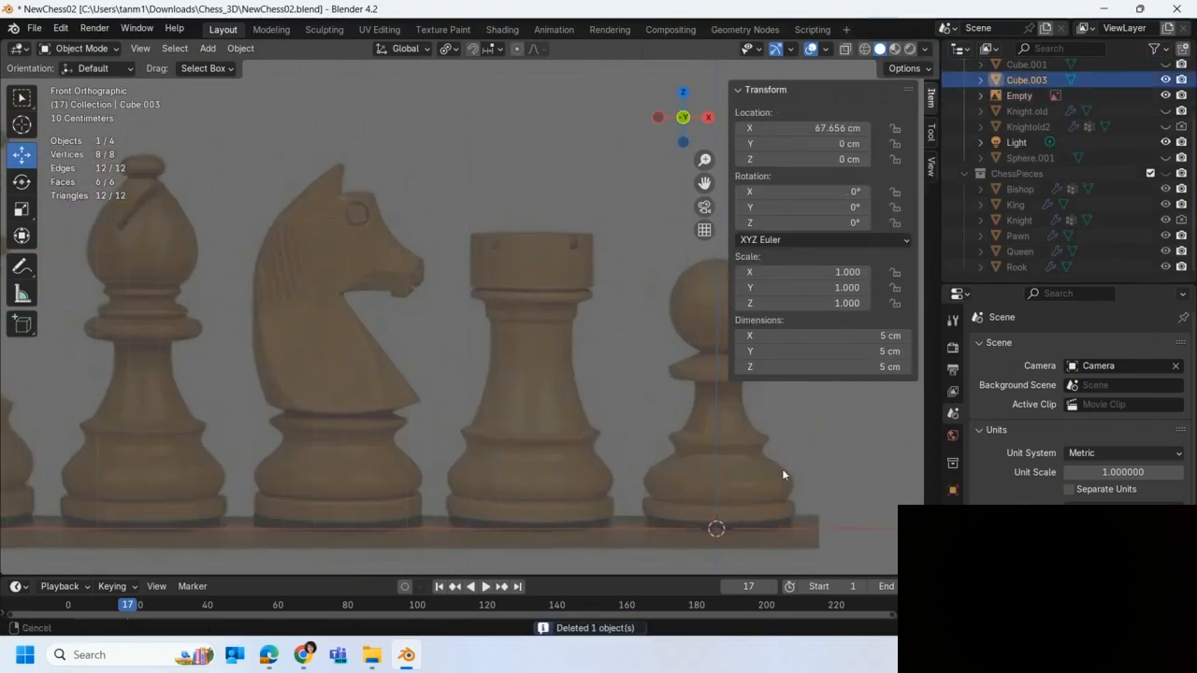
{"action": "scroll", "coordinate": [782, 468], "scroll_direction": "up", "scroll_amount": 2}
{"action": "middle_click_drag", "start_coordinate": [782, 469], "coordinate": [483, 380], "text": "shift"}
{"action": "left_click_drag", "start_coordinate": [621, 379], "coordinate": [626, 371]}
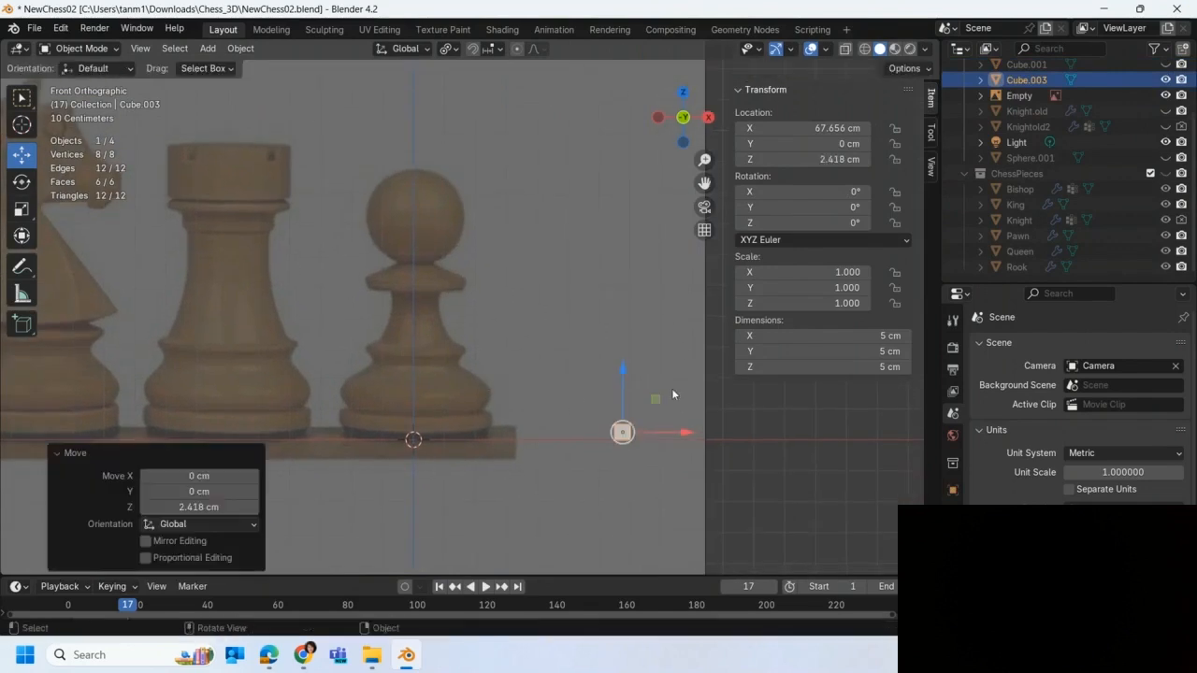
{"action": "scroll", "coordinate": [669, 396], "scroll_direction": "up", "scroll_amount": 1}
Turn on snapping, check its snap target options, and try to move the cube up along Z
{"action": "left_click", "coordinate": [473, 50]}
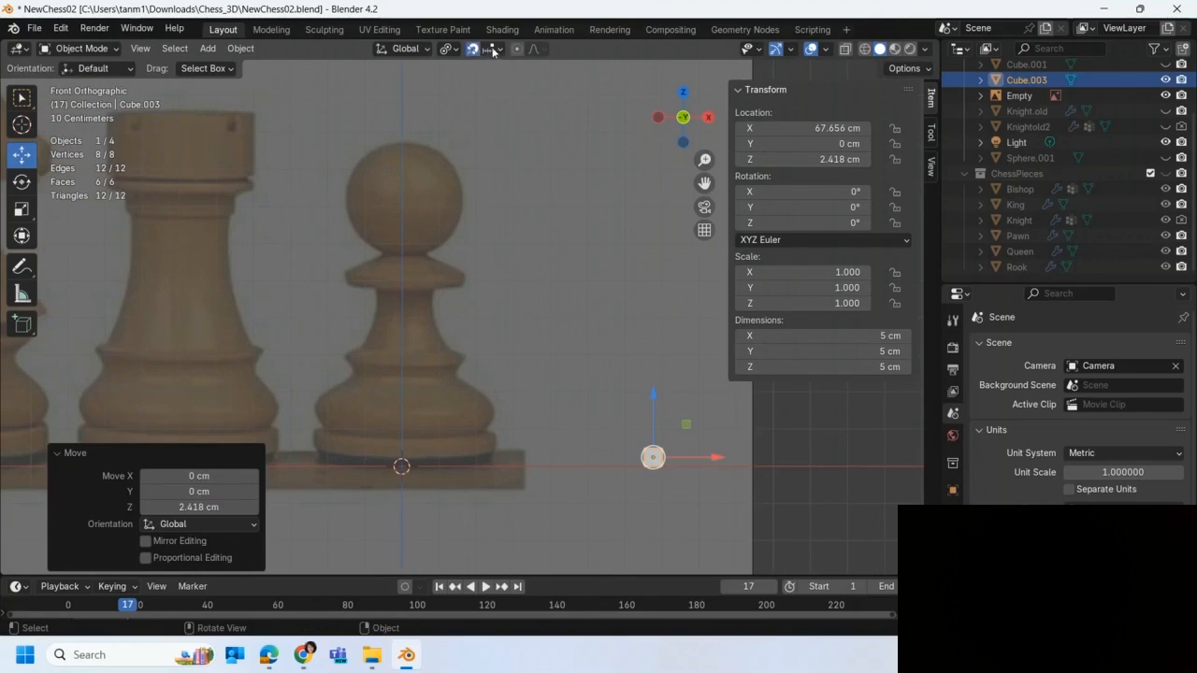
{"action": "left_click", "coordinate": [493, 49]}
{"action": "left_click", "coordinate": [488, 53]}
{"action": "left_click", "coordinate": [489, 53]}
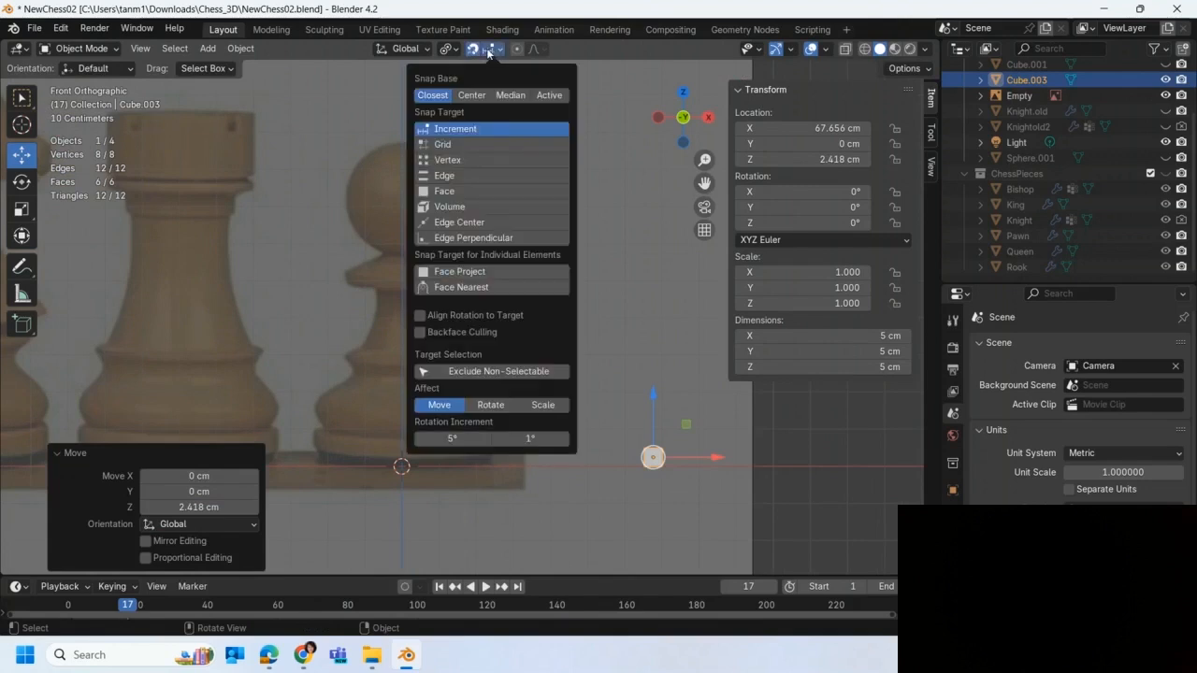
{"action": "mouse_move", "coordinate": [654, 397]}
{"action": "left_mouse_down"}
{"action": "mouse_move", "coordinate": [653, 346]}
{"action": "mouse_move", "coordinate": [651, 386]}
{"action": "left_mouse_up"}
{"action": "scroll", "coordinate": [651, 385], "scroll_direction": "down", "scroll_amount": 1}
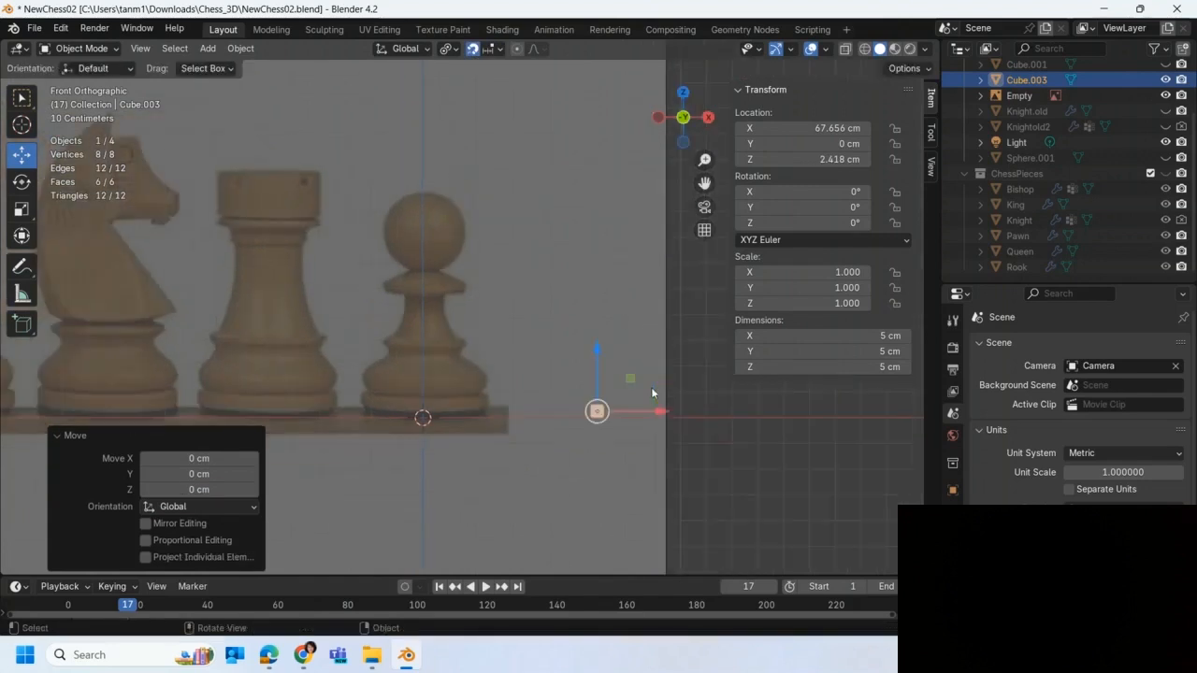
Set the viewport grid scale to 0.5 and try again to move the cube up along Z with snapping
{"action": "scroll", "coordinate": [651, 385], "scroll_direction": "up", "scroll_amount": 2}
{"action": "scroll", "coordinate": [651, 386], "scroll_direction": "down", "scroll_amount": 1}
{"action": "left_click", "coordinate": [825, 49]}
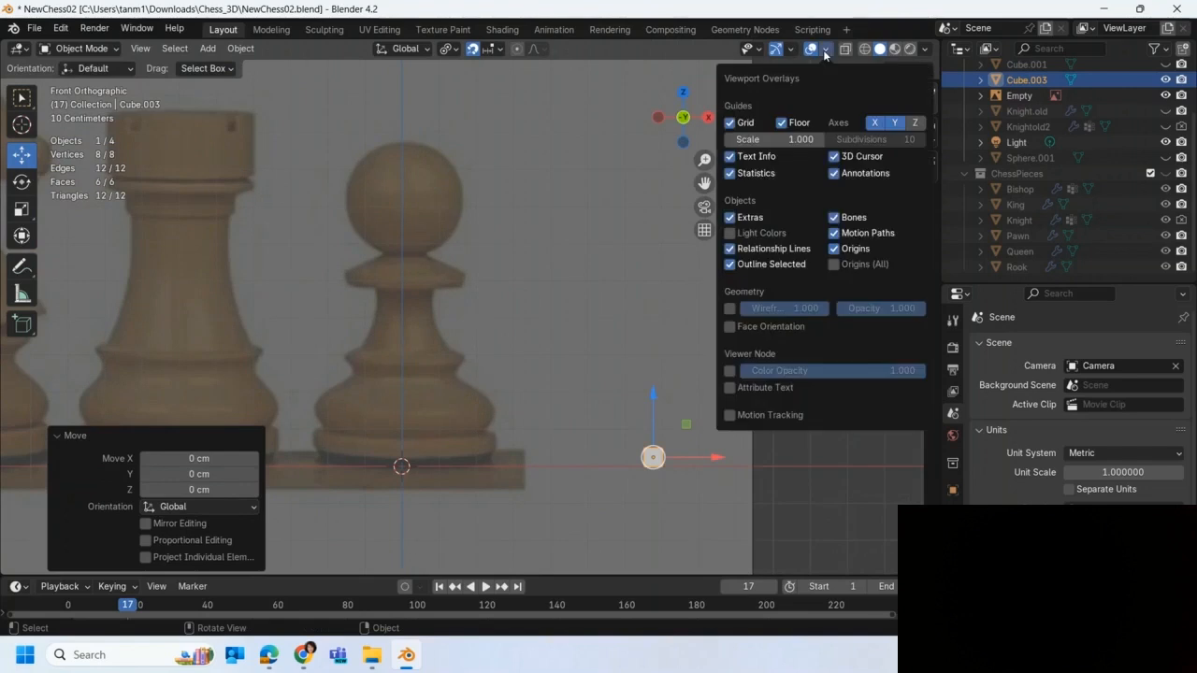
{"action": "left_click", "coordinate": [777, 140]}
{"action": "type", "text": "0.5"}
{"action": "key", "text": "Return"}
{"action": "key", "text": "n"}
{"action": "scroll", "coordinate": [641, 470], "scroll_direction": "up", "scroll_amount": 2}
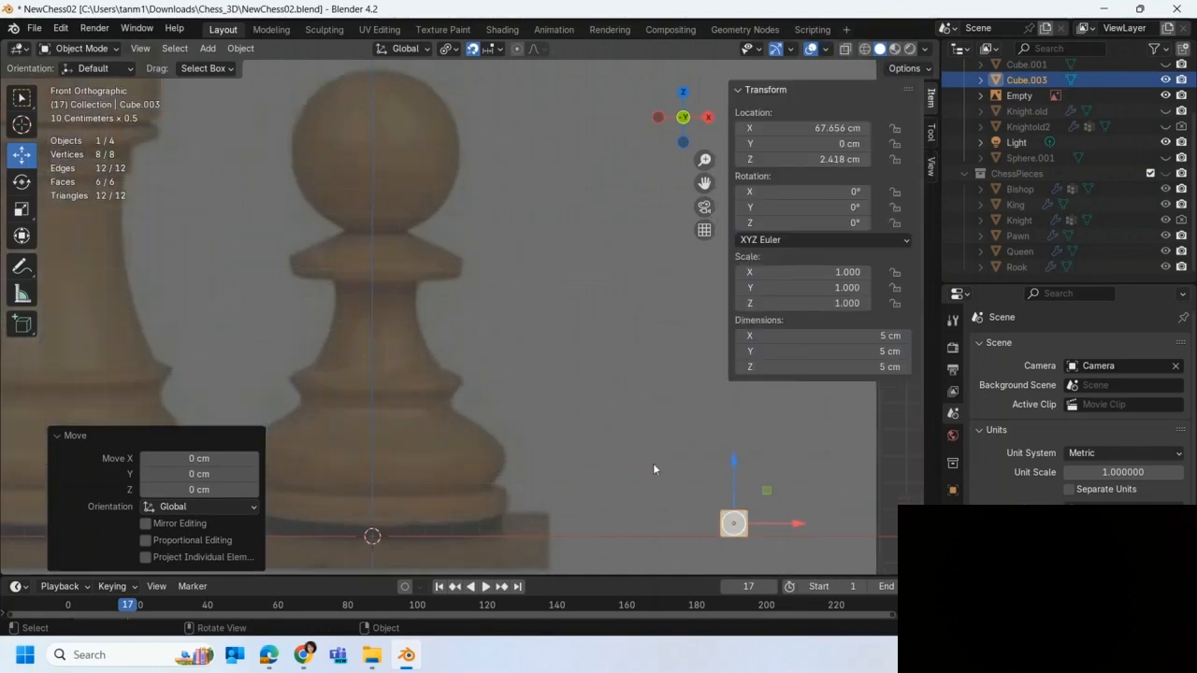
{"action": "left_click_drag", "start_coordinate": [733, 470], "coordinate": [731, 446]}
Select the chess reference image and scale it down uniformly to about 0.158
{"action": "scroll", "coordinate": [688, 417], "scroll_direction": "down", "scroll_amount": 4}
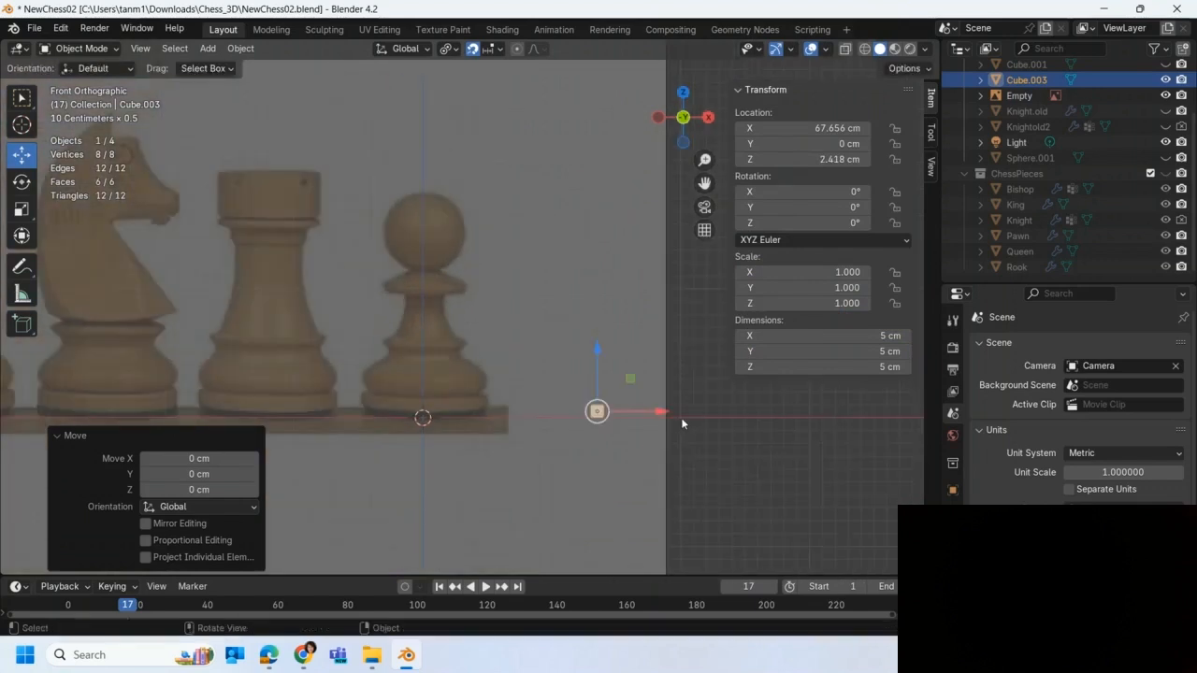
{"action": "scroll", "coordinate": [518, 386], "scroll_direction": "down", "scroll_amount": 3}
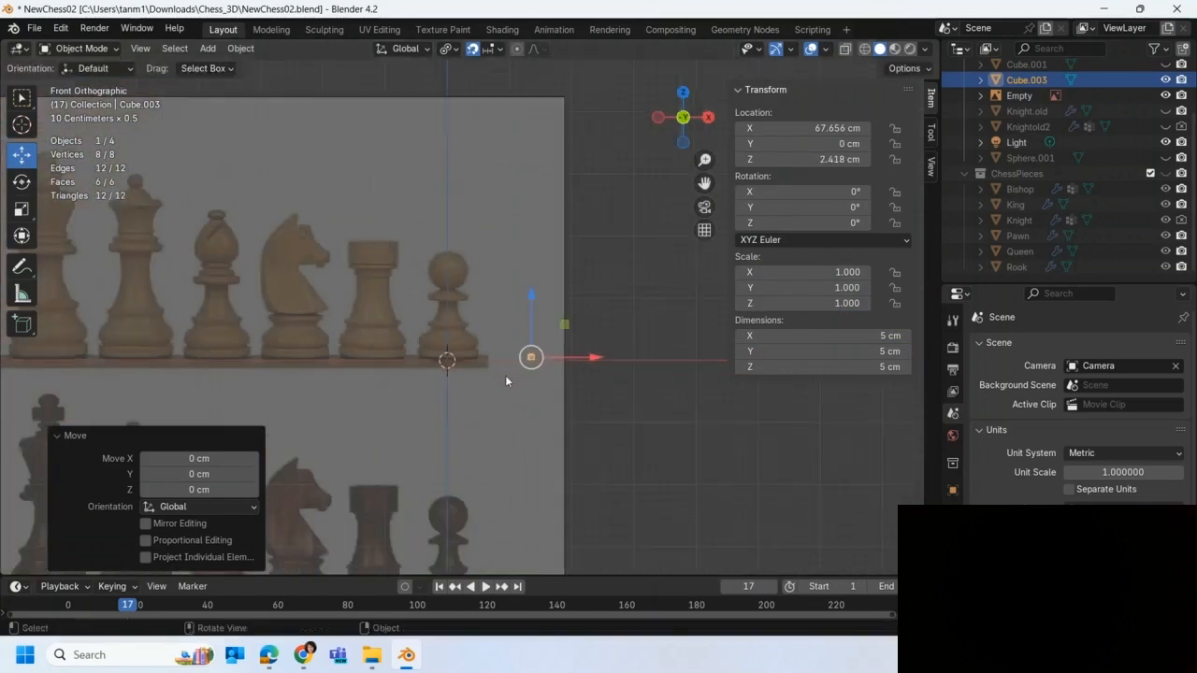
{"action": "scroll", "coordinate": [502, 377], "scroll_direction": "up", "scroll_amount": 2}
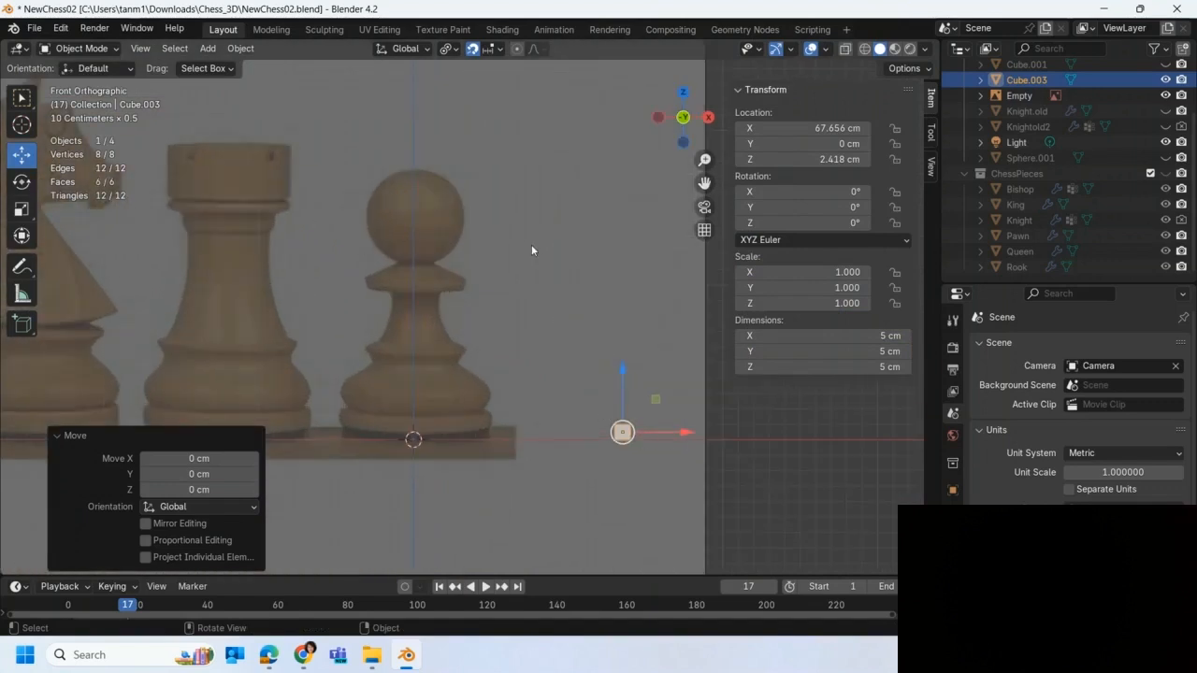
{"action": "scroll", "coordinate": [528, 248], "scroll_direction": "down", "scroll_amount": 2}
{"action": "scroll", "coordinate": [443, 215], "scroll_direction": "down", "scroll_amount": 3}
{"action": "left_click", "coordinate": [433, 213]}
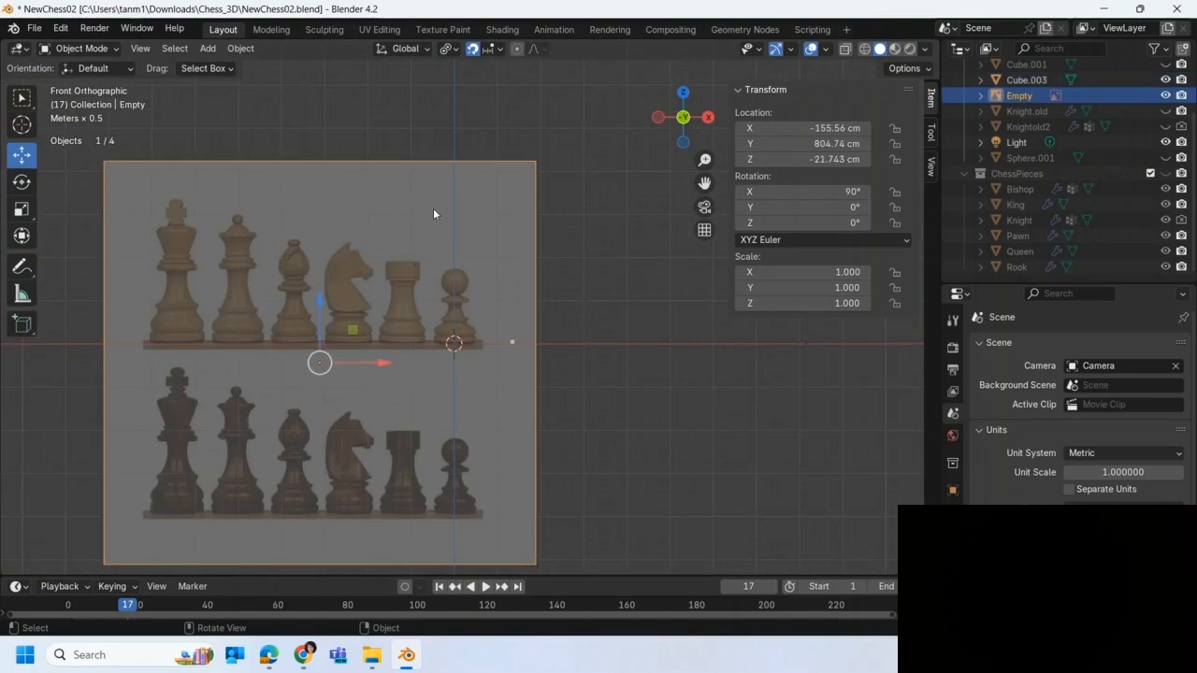
{"action": "key", "text": "shift+space"}
{"action": "key", "text": "s"}
{"action": "left_click_drag", "start_coordinate": [362, 309], "coordinate": [320, 357]}
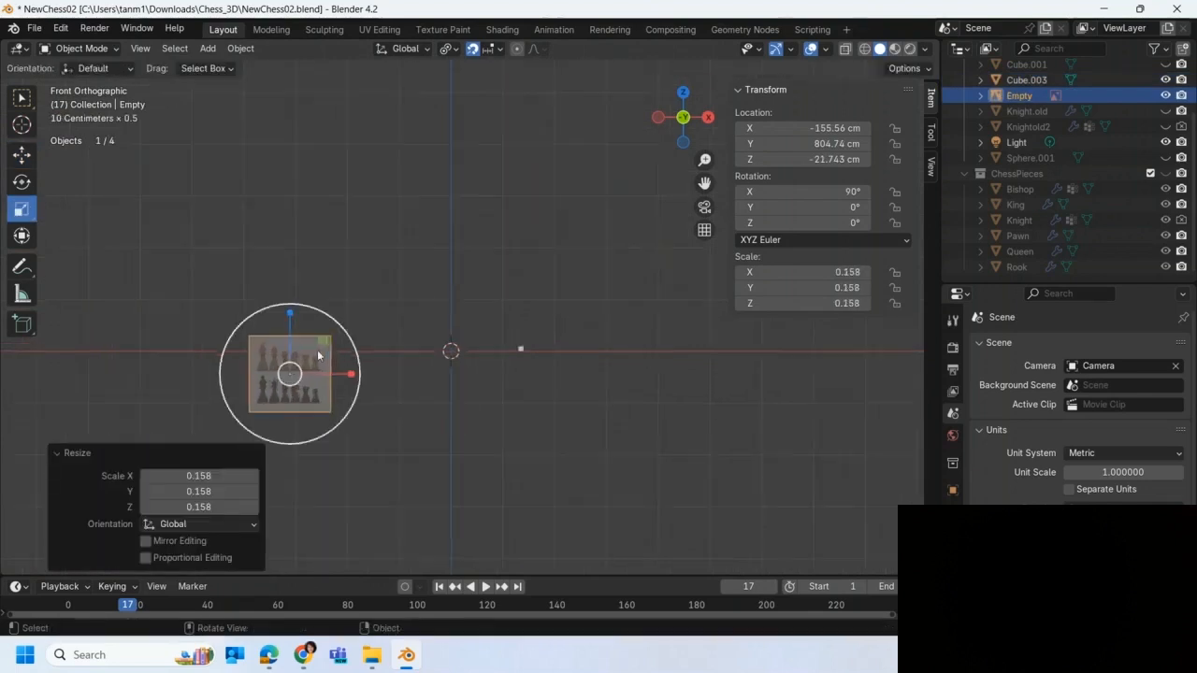
Scale the reference image down further, to an overall scale of about 0.087
{"action": "scroll", "coordinate": [315, 345], "scroll_direction": "up", "scroll_amount": 5}
{"action": "middle_click_drag", "start_coordinate": [333, 335], "coordinate": [518, 250], "text": "shift"}
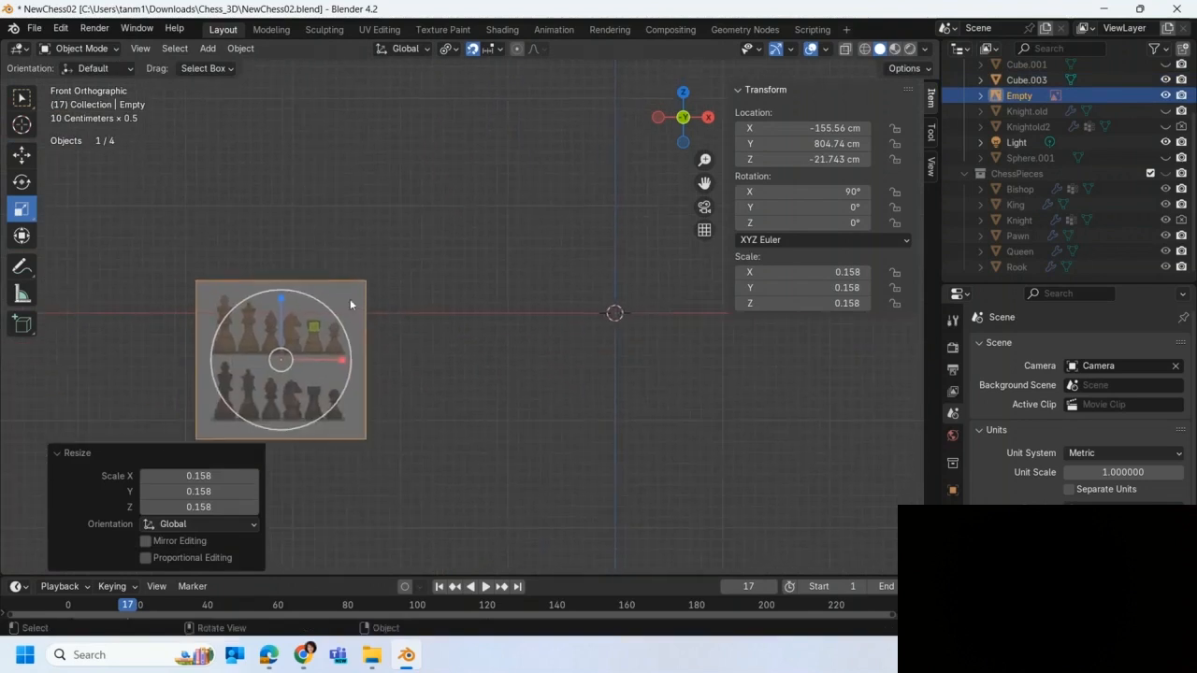
{"action": "key", "text": "s"}
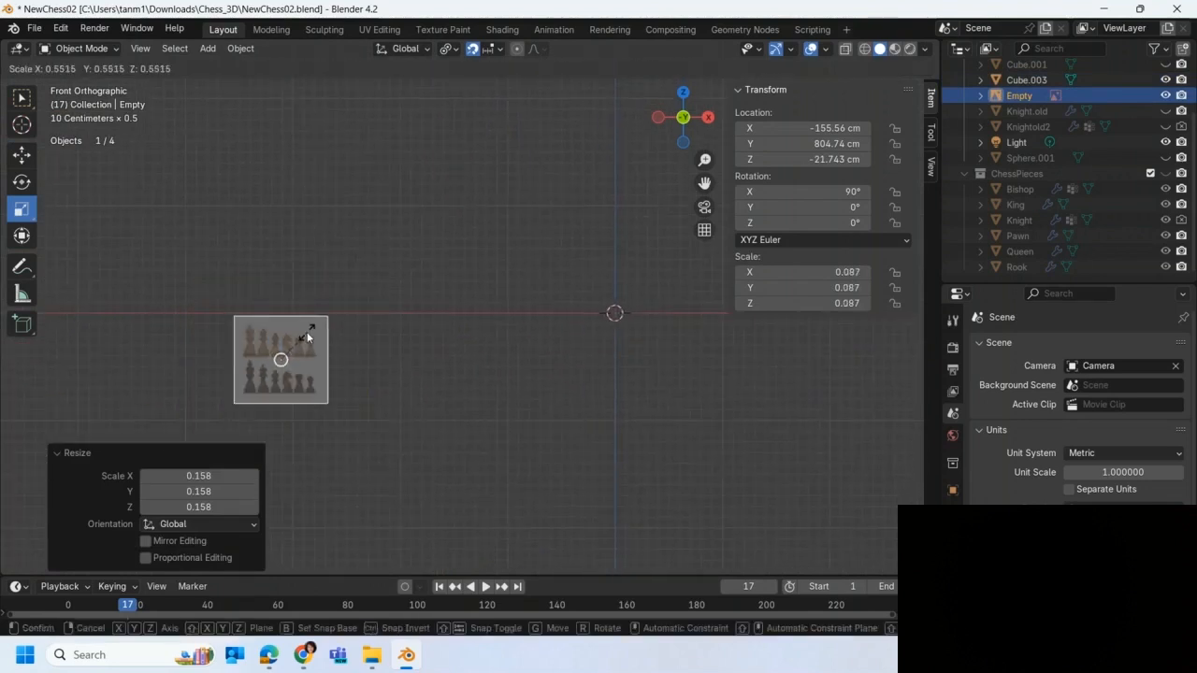
{"action": "left_click", "coordinate": [308, 337]}
Snap the reference image to the 3D cursor at the world origin and scale it down to about 0.06
{"action": "key", "text": "shift+s"}
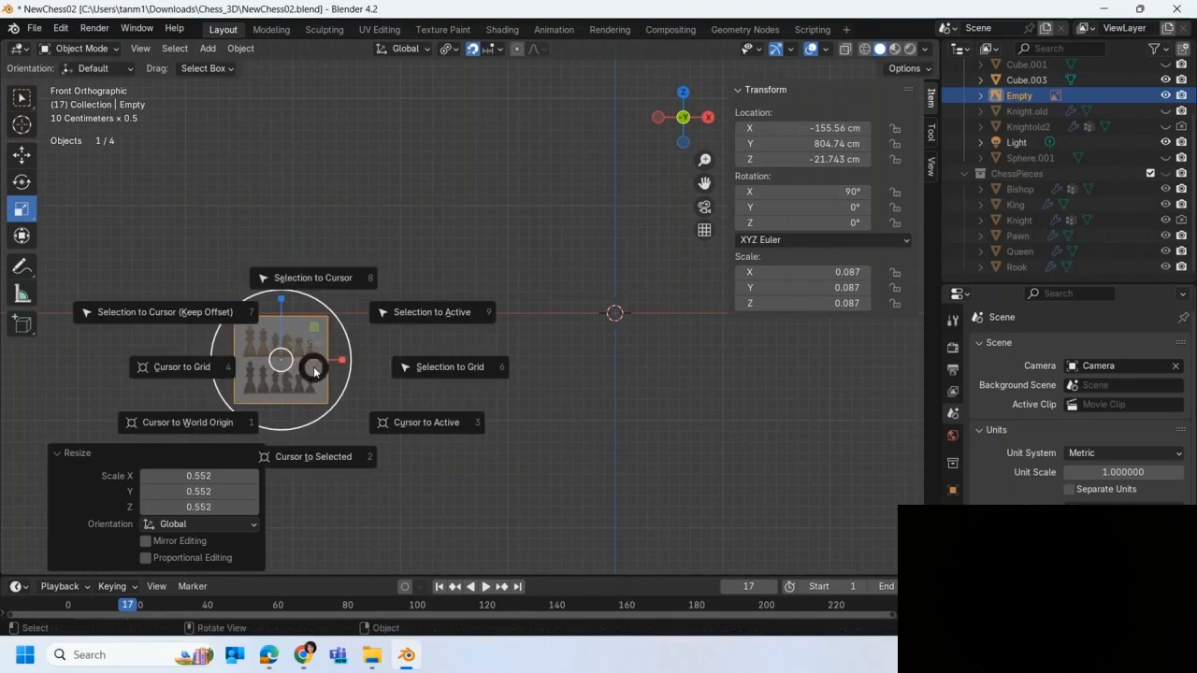
{"action": "left_click", "coordinate": [324, 284]}
{"action": "middle_click_drag", "start_coordinate": [591, 315], "coordinate": [43, 317]}
{"action": "key", "text": "KP_1"}
{"action": "scroll", "coordinate": [593, 339], "scroll_direction": "up", "scroll_amount": 5}
{"action": "scroll", "coordinate": [331, 380], "scroll_direction": "up", "scroll_amount": 1}
{"action": "scroll", "coordinate": [331, 378], "scroll_direction": "up", "scroll_amount": 2}
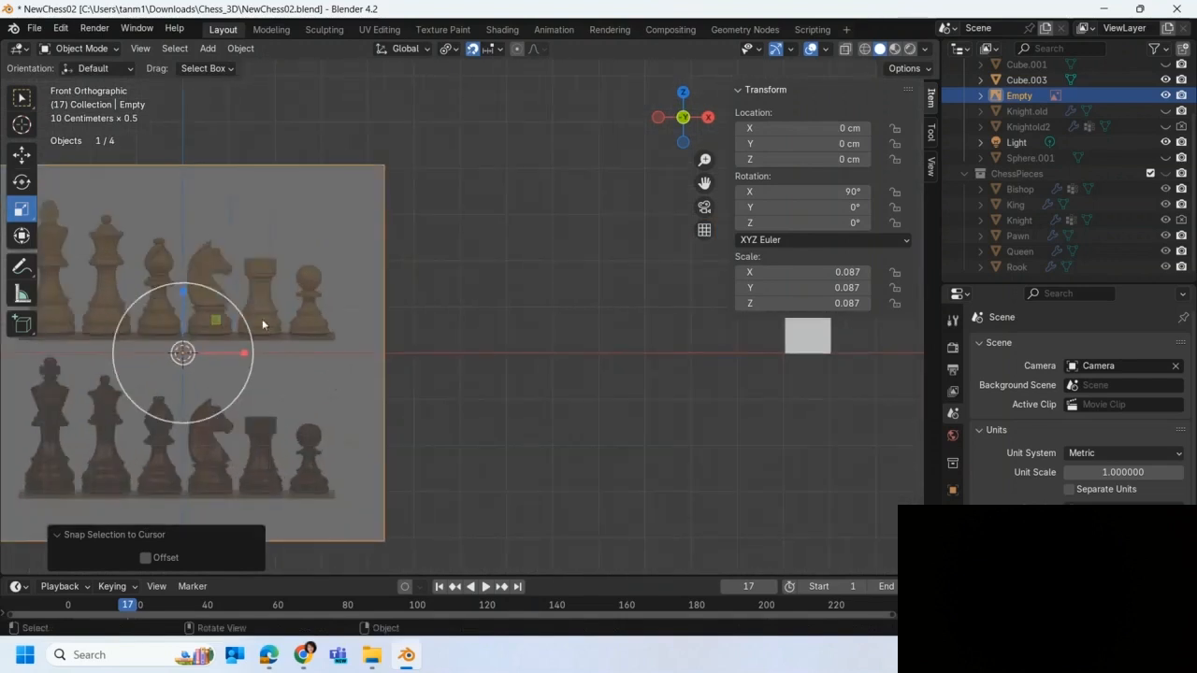
{"action": "key", "text": "s"}
{"action": "left_click", "coordinate": [217, 322]}
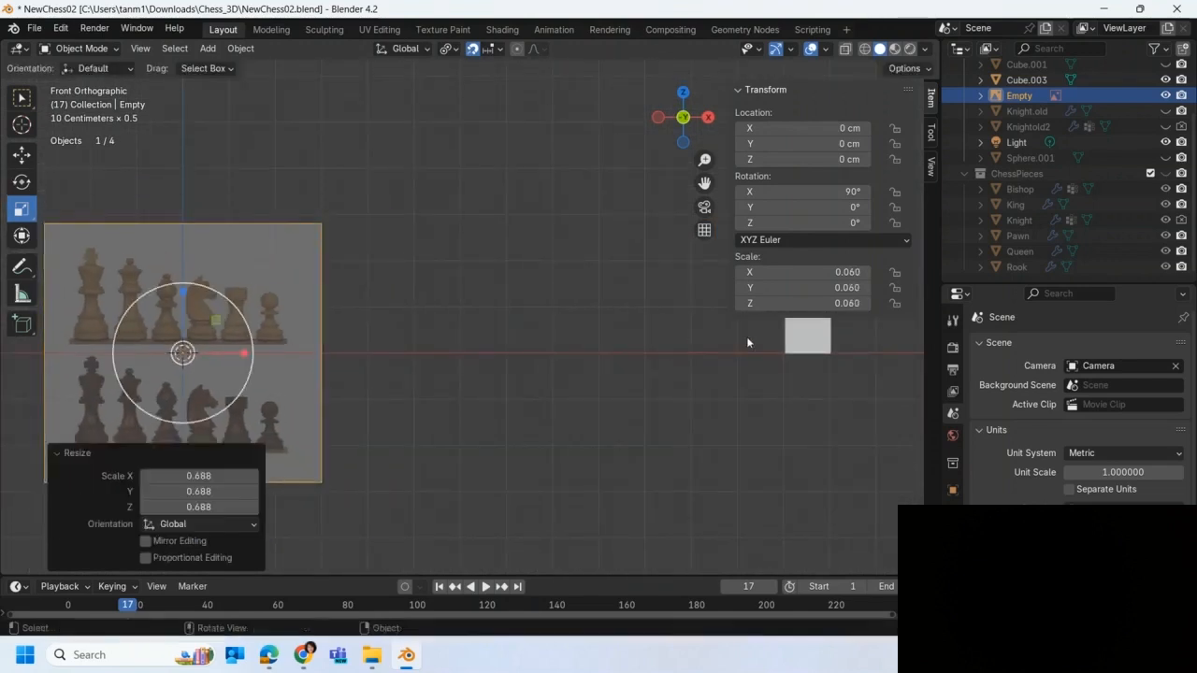
Move the 5 cm cube -50 cm along X so it stands just beside the reference image
{"action": "left_click", "coordinate": [798, 342]}
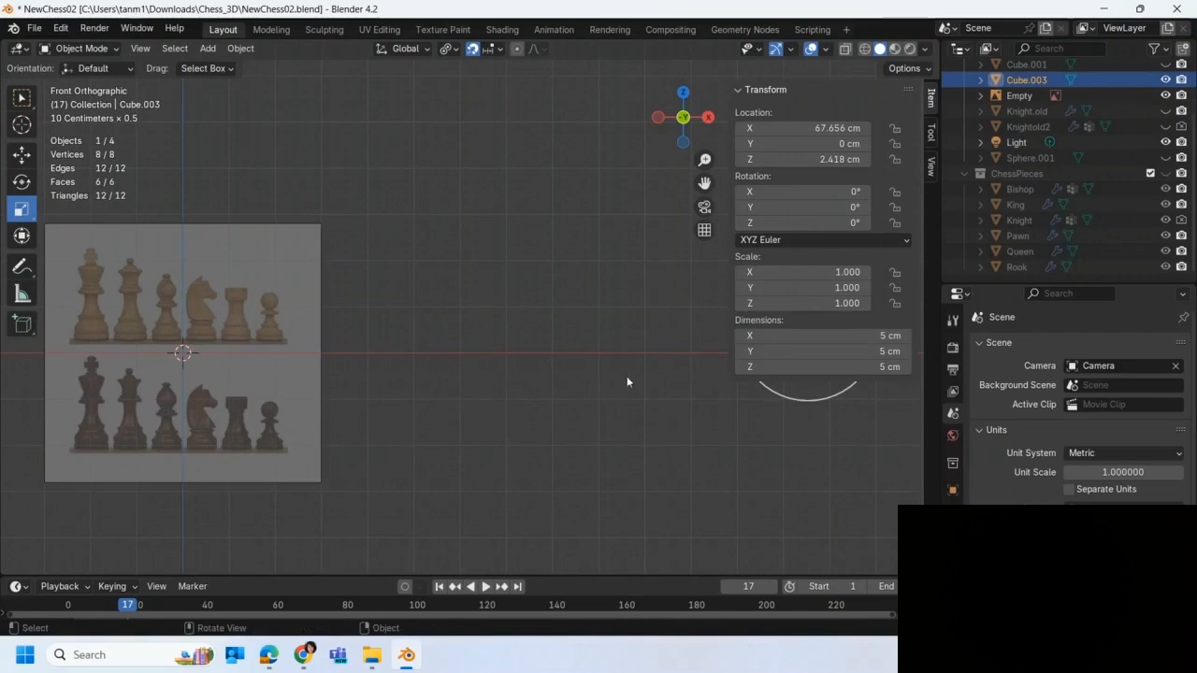
{"action": "key", "text": "g"}
{"action": "key", "text": "n"}
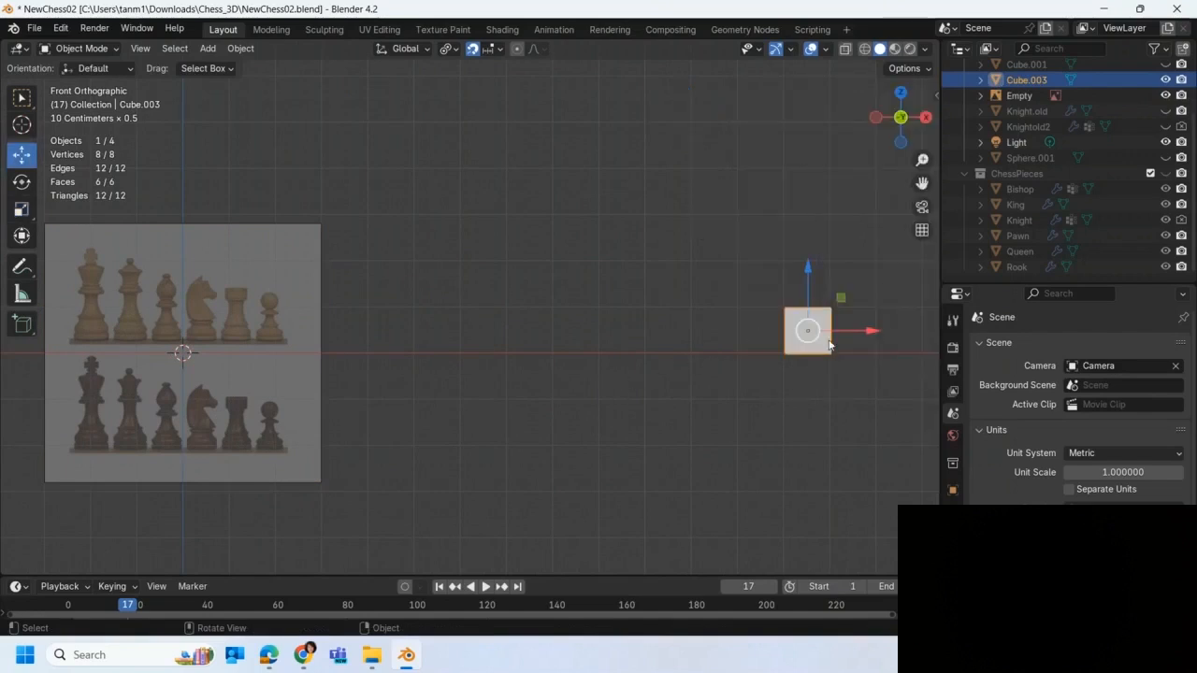
{"action": "left_click_drag", "start_coordinate": [869, 337], "coordinate": [412, 342]}
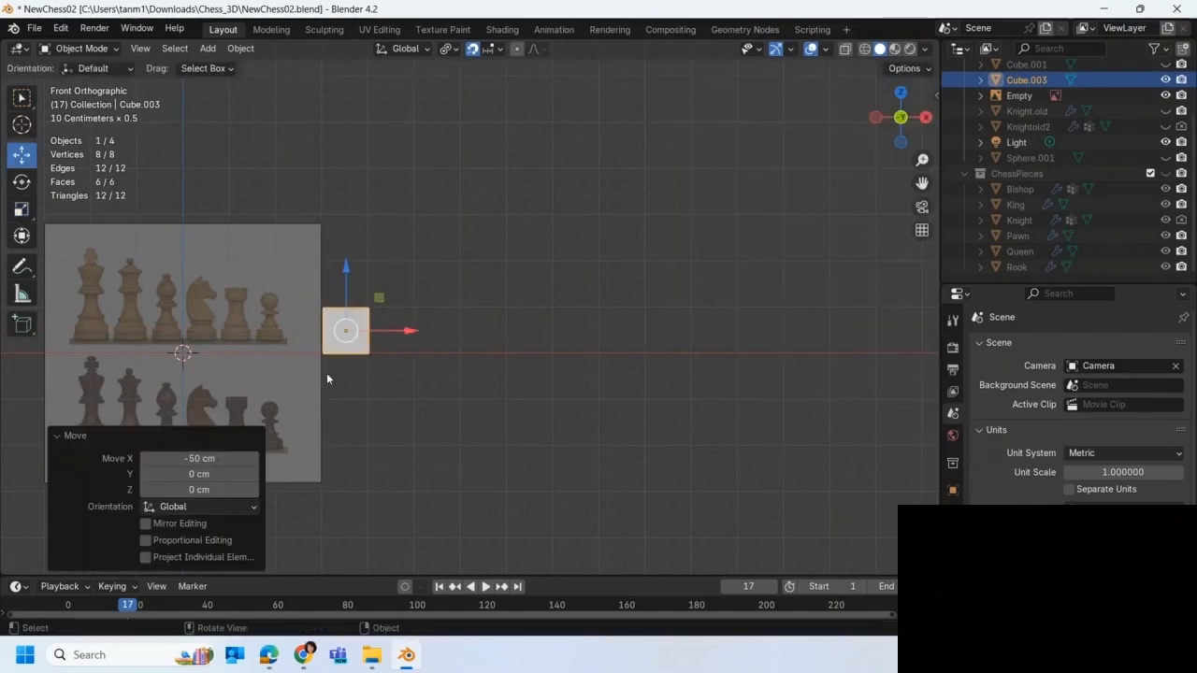
Lower the reference image 0.5 cm along Z, turn snapping off, and lower it about 0.81 cm more so the upper row rests on the X axis
{"action": "scroll", "coordinate": [322, 376], "scroll_direction": "up", "scroll_amount": 1}
{"action": "middle_click_drag", "start_coordinate": [453, 343], "coordinate": [454, 342]}
{"action": "key", "text": "KP_1"}
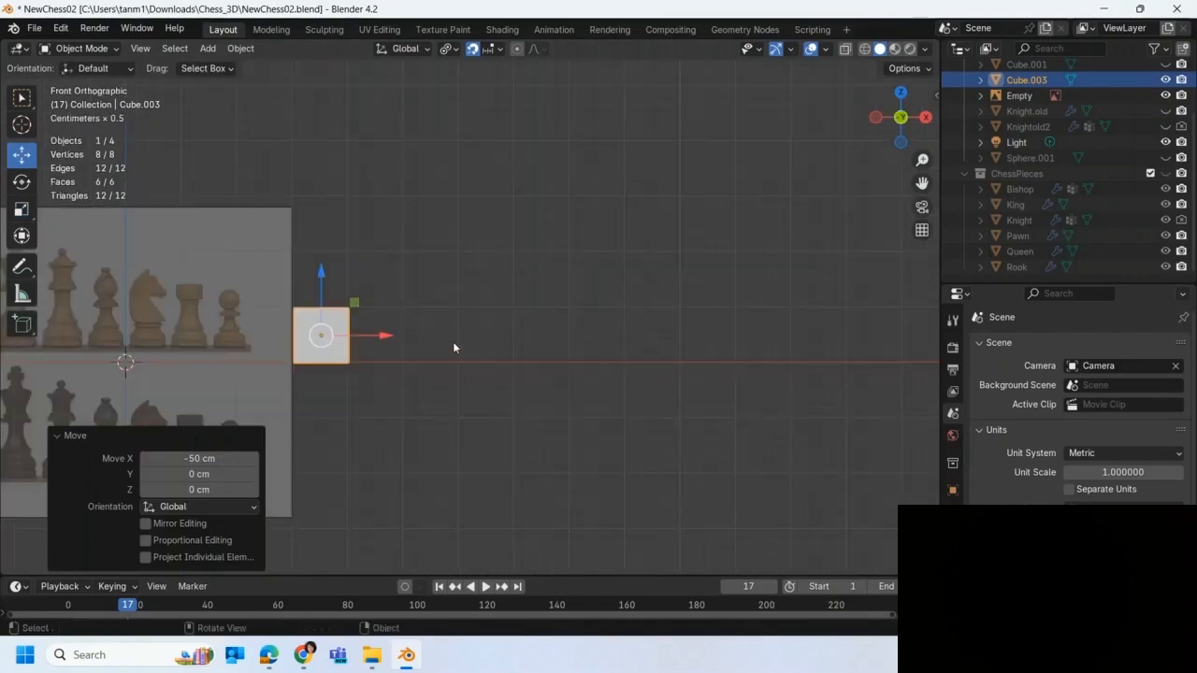
{"action": "middle_click_drag", "start_coordinate": [453, 344], "coordinate": [737, 367], "text": "shift"}
{"action": "scroll", "coordinate": [701, 374], "scroll_direction": "up", "scroll_amount": 3}
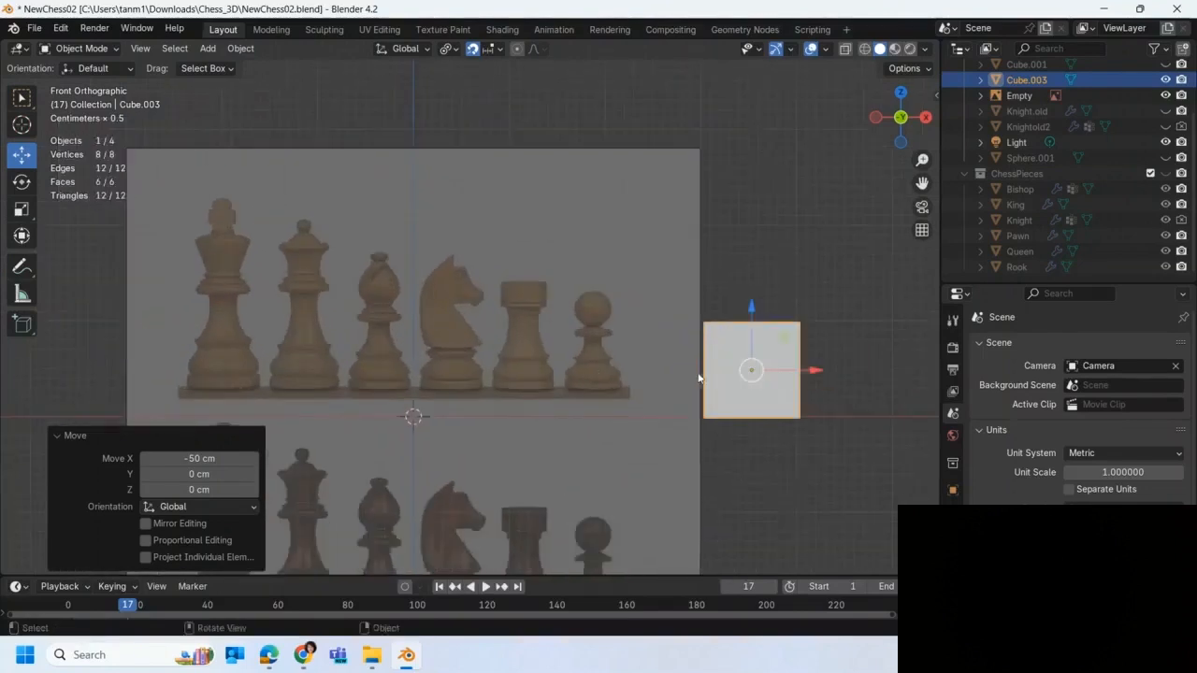
{"action": "left_click", "coordinate": [561, 372]}
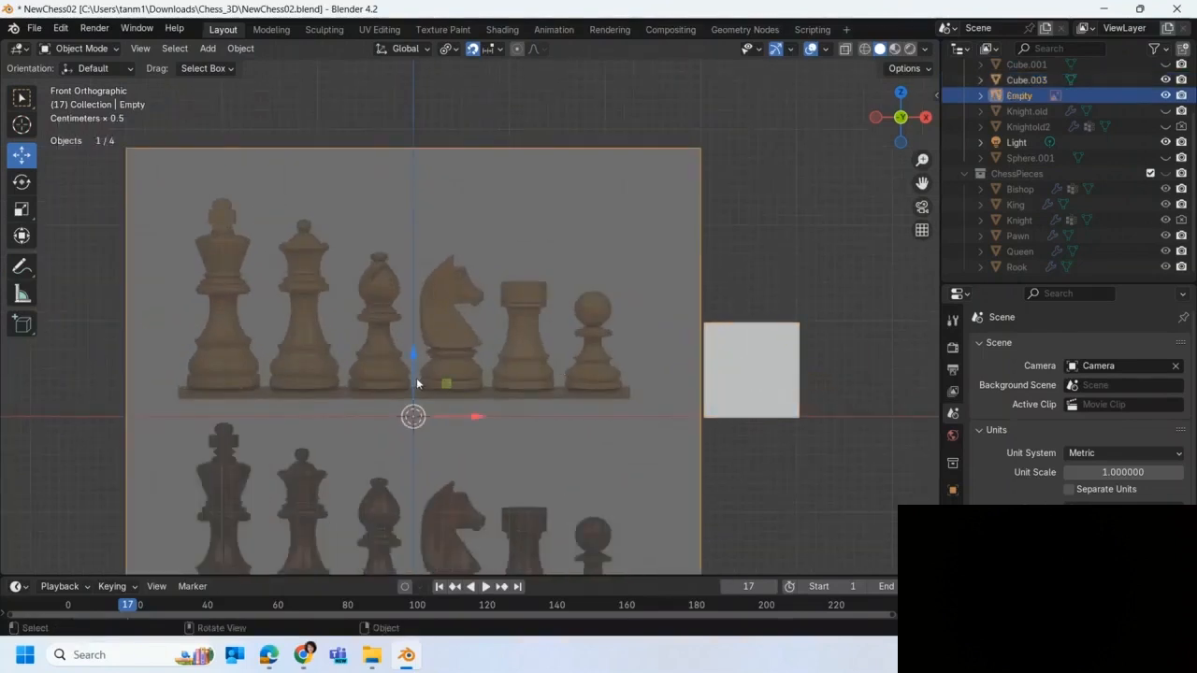
{"action": "left_click_drag", "start_coordinate": [415, 353], "coordinate": [411, 371]}
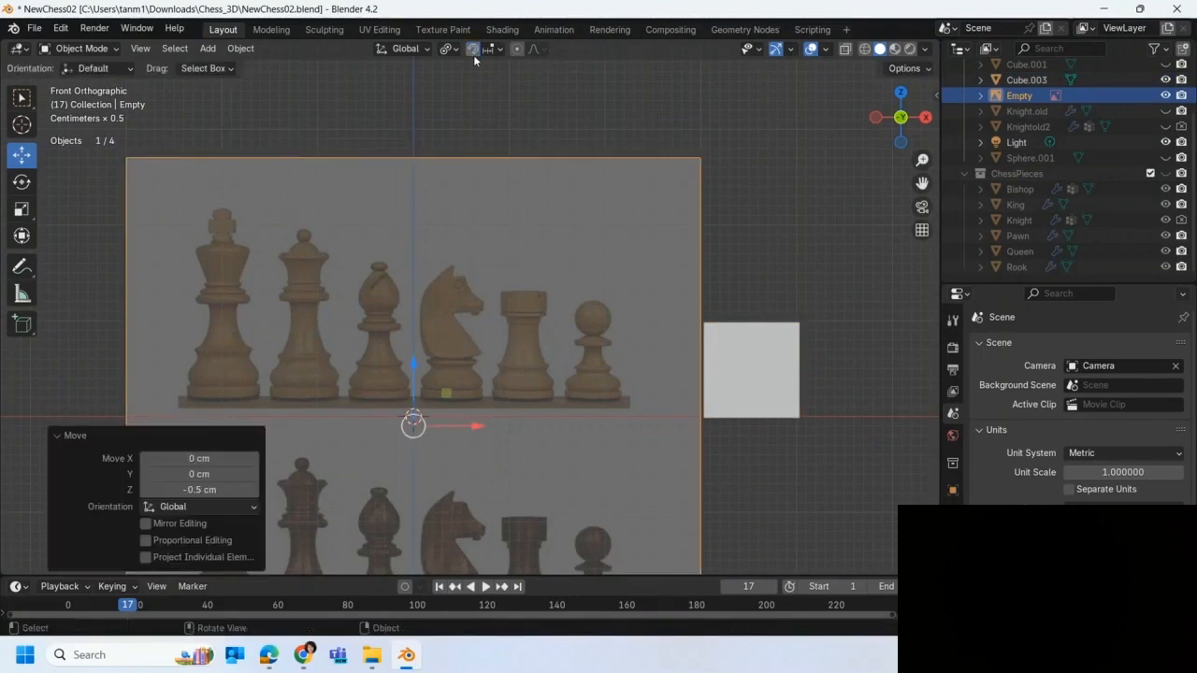
{"action": "left_click_drag", "start_coordinate": [417, 373], "coordinate": [405, 378]}
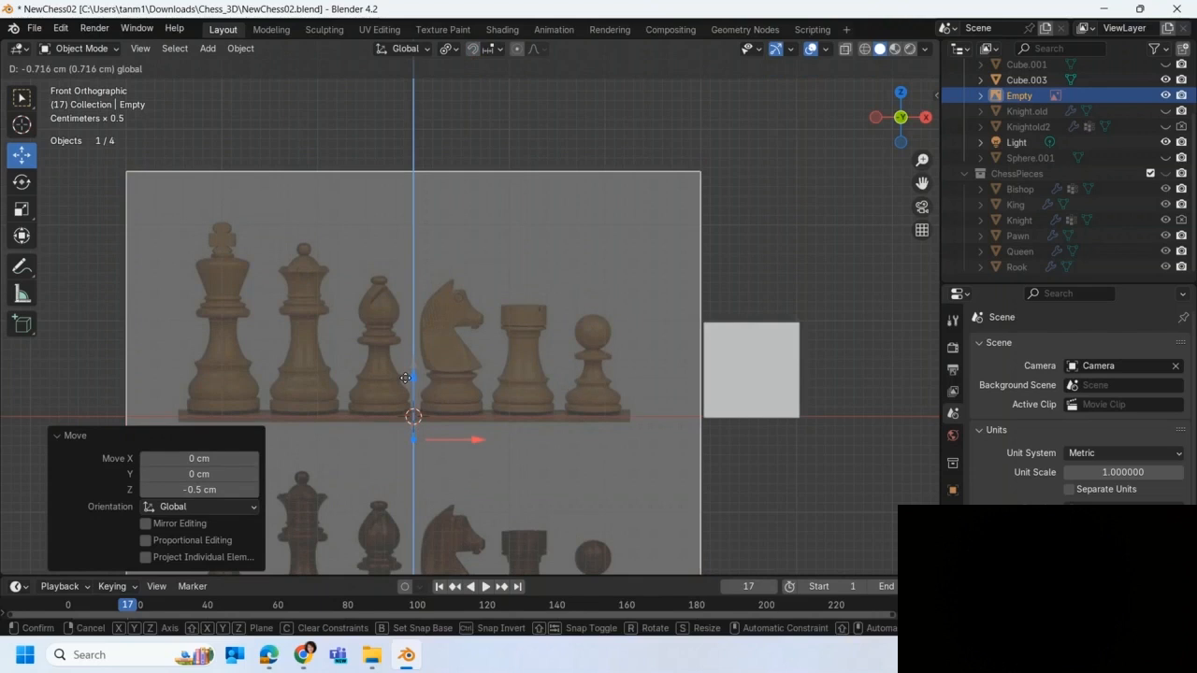
{"action": "left_click_drag", "start_coordinate": [405, 378], "coordinate": [404, 380]}
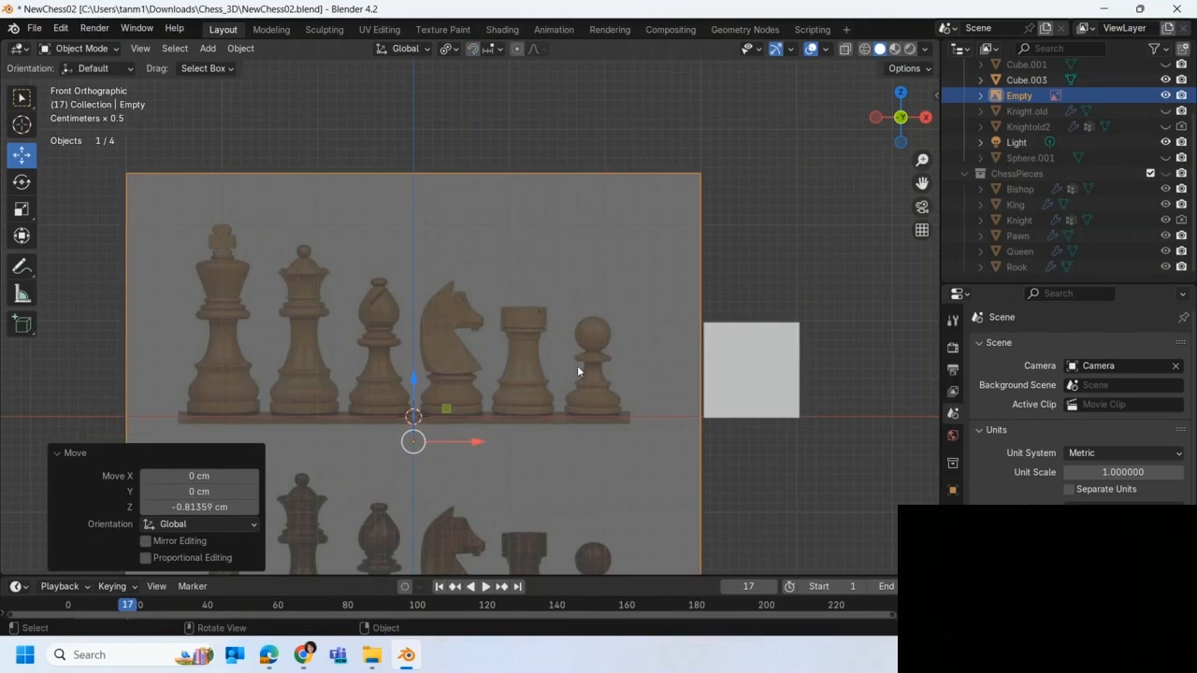
Unhide the ChessPieces collection in the viewport
{"action": "scroll", "coordinate": [611, 333], "scroll_direction": "down", "scroll_amount": 1}
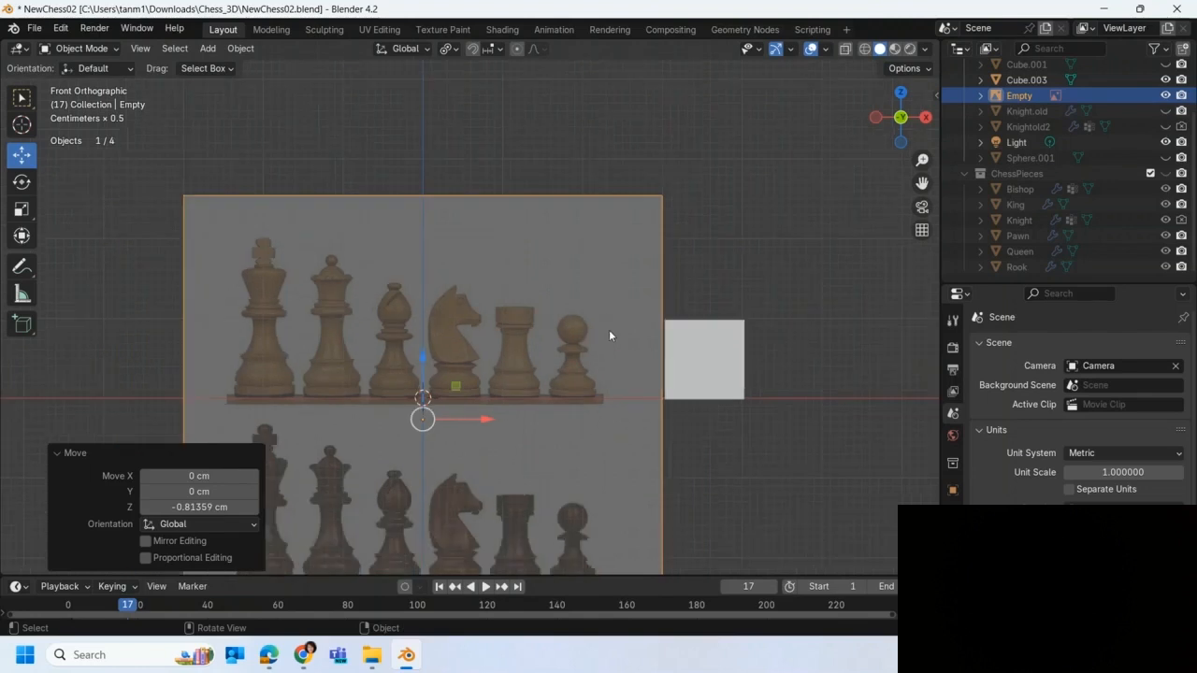
{"action": "scroll", "coordinate": [610, 335], "scroll_direction": "down", "scroll_amount": 2}
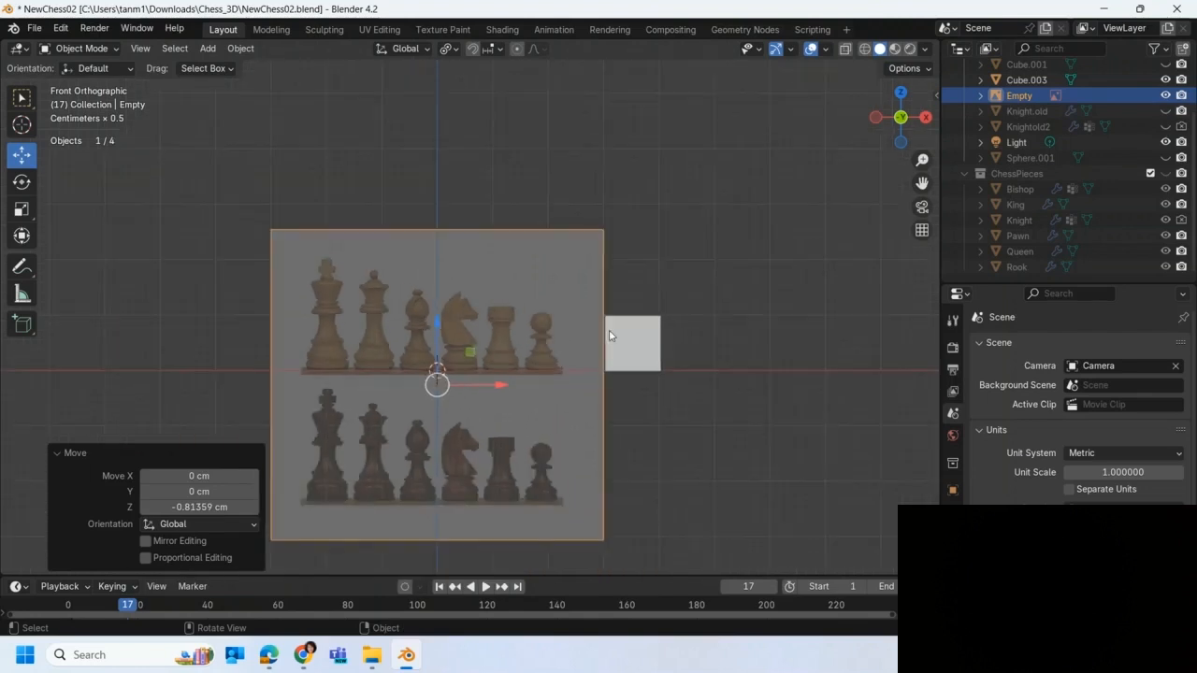
{"action": "scroll", "coordinate": [609, 335], "scroll_direction": "down", "scroll_amount": 3}
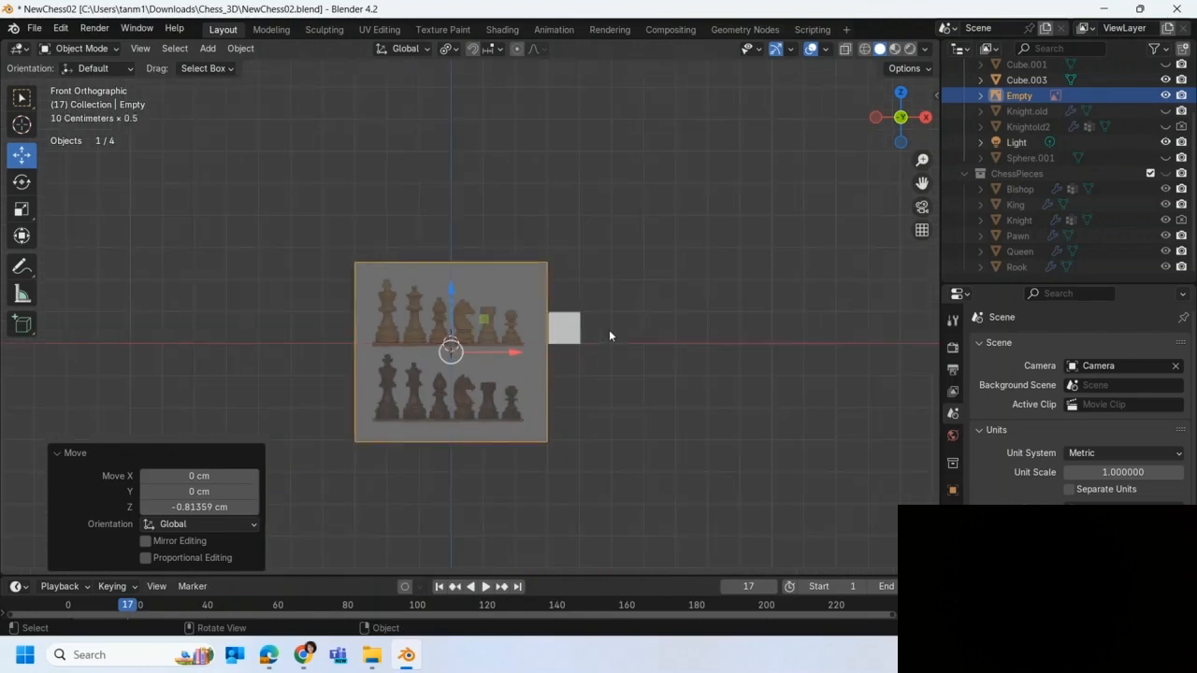
{"action": "left_click", "coordinate": [1165, 173]}
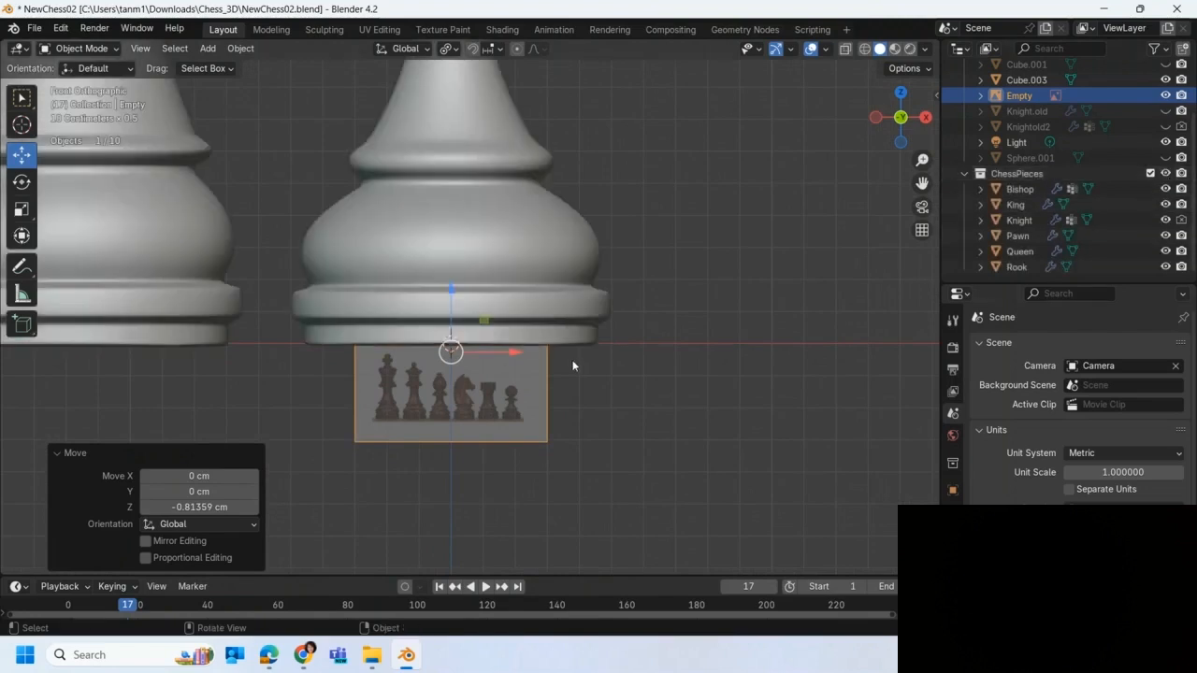
{"action": "scroll", "coordinate": [573, 359], "scroll_direction": "down", "scroll_amount": 2}
Scale the pawn model down uniformly to roughly the size of the pawn in the reference image
{"action": "left_click", "coordinate": [494, 213]}
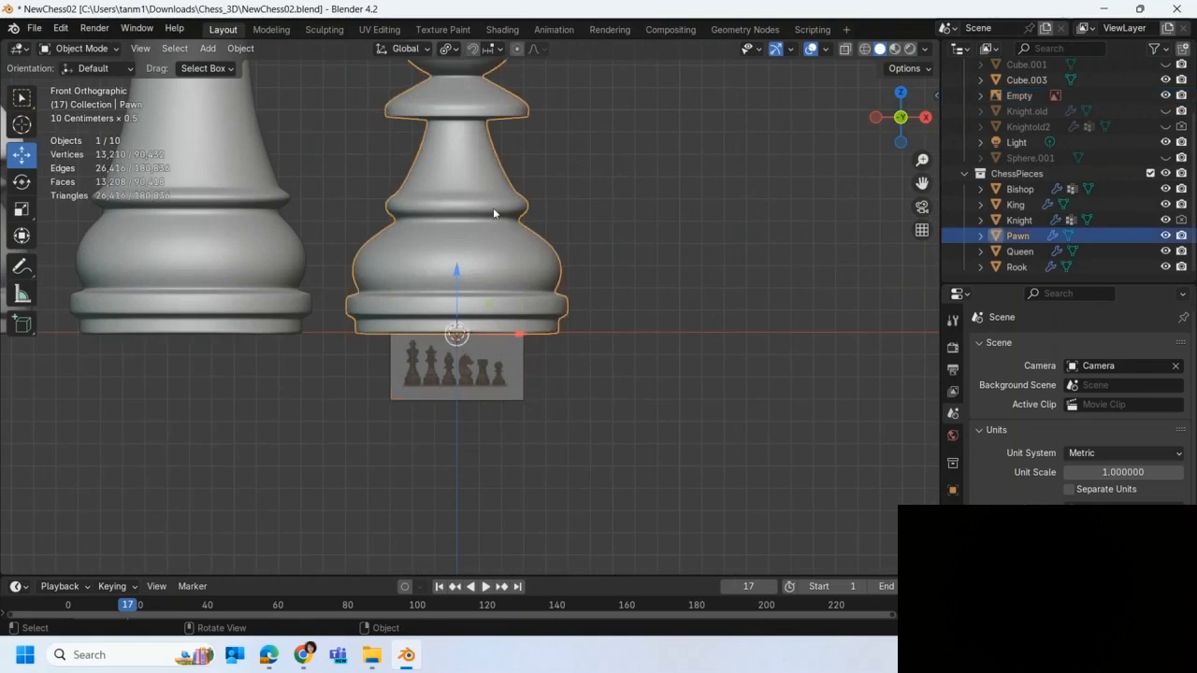
{"action": "key", "text": "shift+space"}
{"action": "key", "text": "s"}
{"action": "mouse_move", "coordinate": [482, 283]}
{"action": "left_mouse_down"}
{"action": "mouse_move", "coordinate": [455, 316]}
{"action": "mouse_move", "coordinate": [492, 289]}
{"action": "mouse_move", "coordinate": [483, 305]}
{"action": "left_mouse_up"}
{"action": "scroll", "coordinate": [491, 323], "scroll_direction": "up", "scroll_amount": 6}
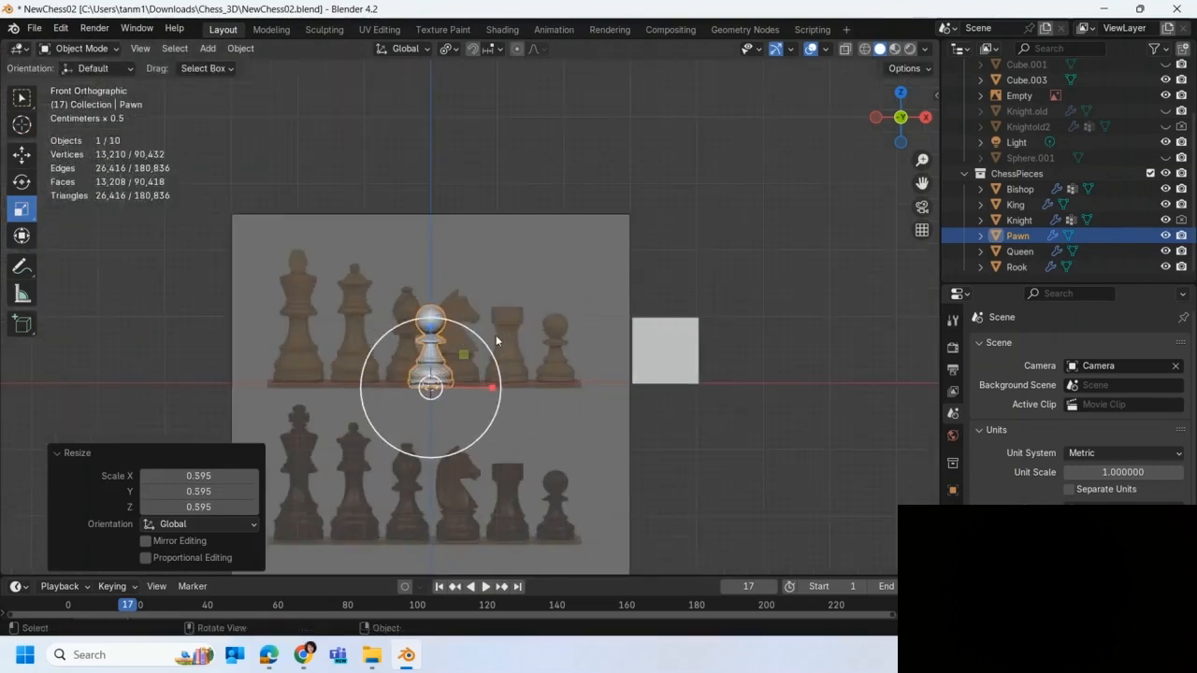
{"action": "left_click_drag", "start_coordinate": [474, 337], "coordinate": [477, 339]}
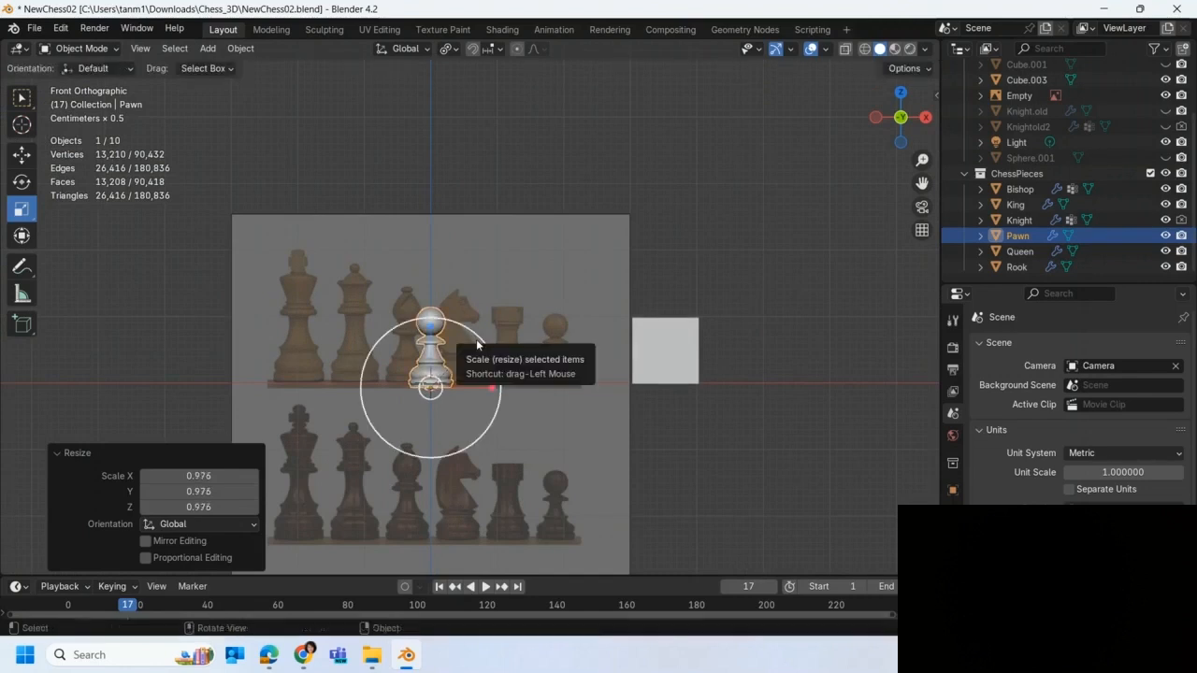
Move the pawn about 9.37 cm along X over the pawn in the reference image's upper row
{"action": "key", "text": "shift+space"}
{"action": "key", "text": "g"}
{"action": "left_click_drag", "start_coordinate": [488, 385], "coordinate": [619, 390]}
{"action": "scroll", "coordinate": [612, 391], "scroll_direction": "up", "scroll_amount": 3}
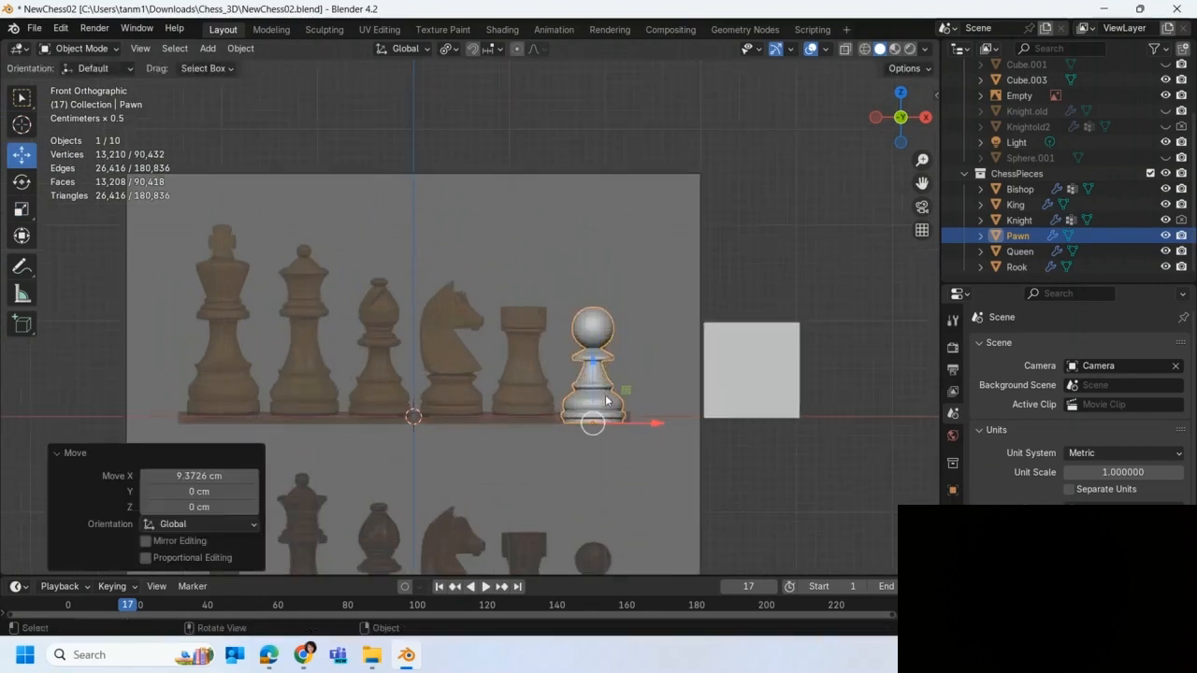
Scale the pawn uniformly by about 0.945 to bring it closer to the reference pawn's size
{"action": "key", "text": "shift+space"}
{"action": "key", "text": "s"}
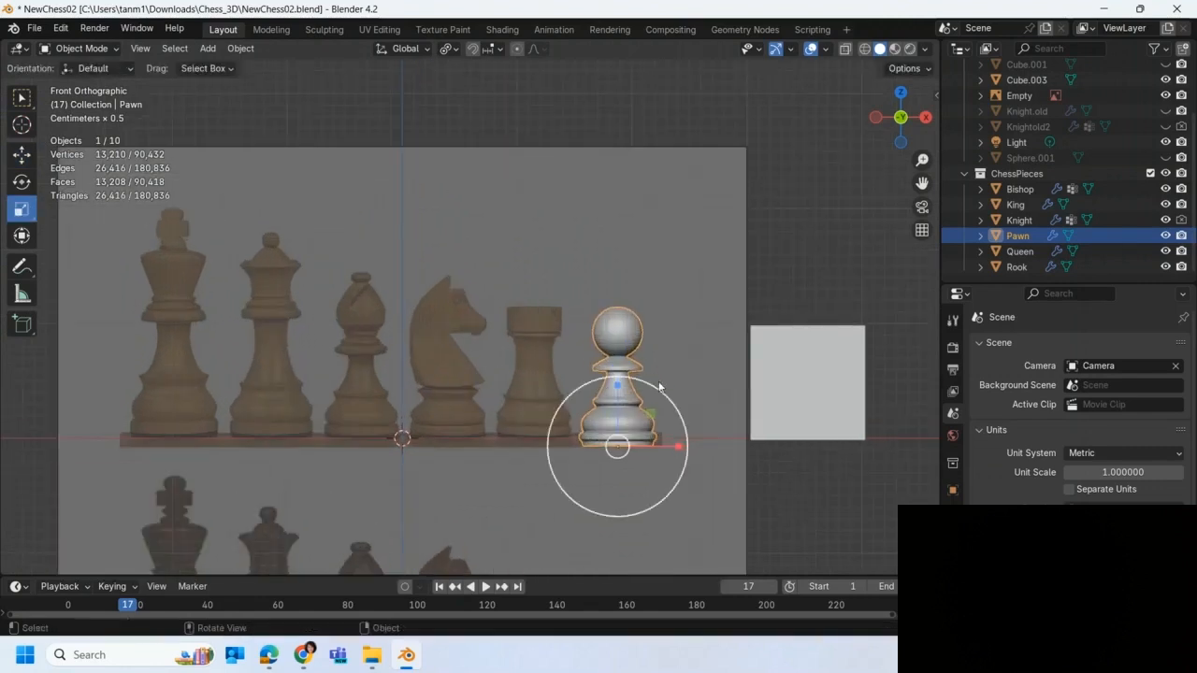
{"action": "left_click_drag", "start_coordinate": [662, 400], "coordinate": [666, 403]}
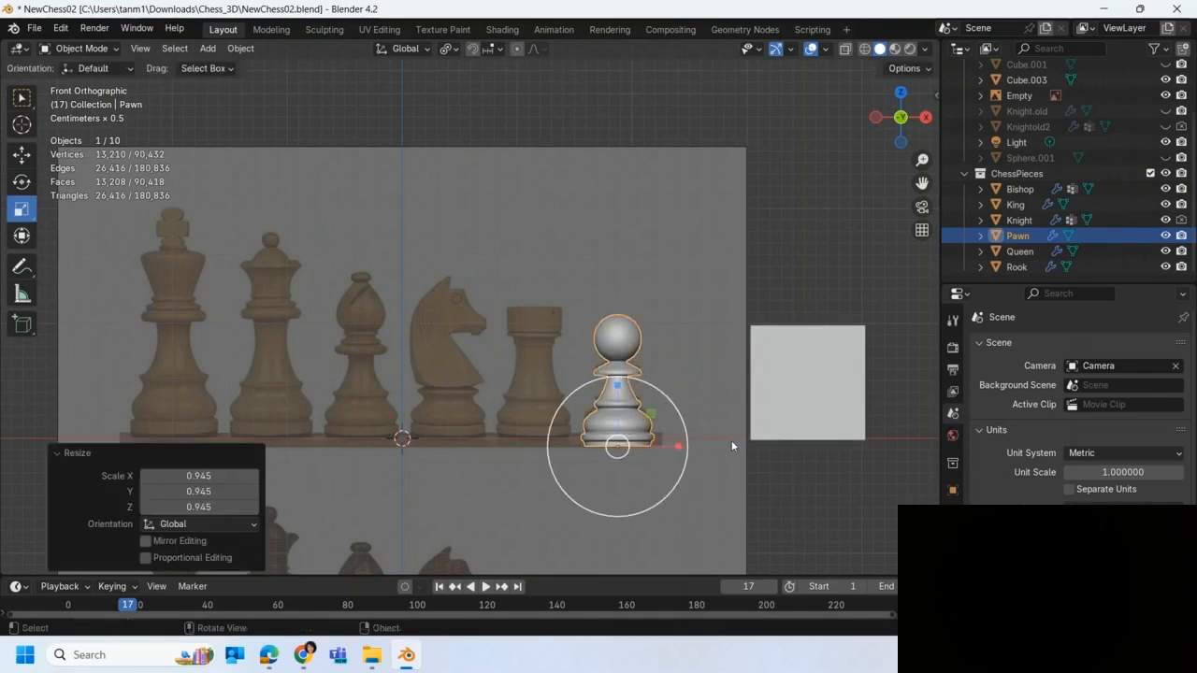
{"action": "scroll", "coordinate": [598, 449], "scroll_direction": "up", "scroll_amount": 1}
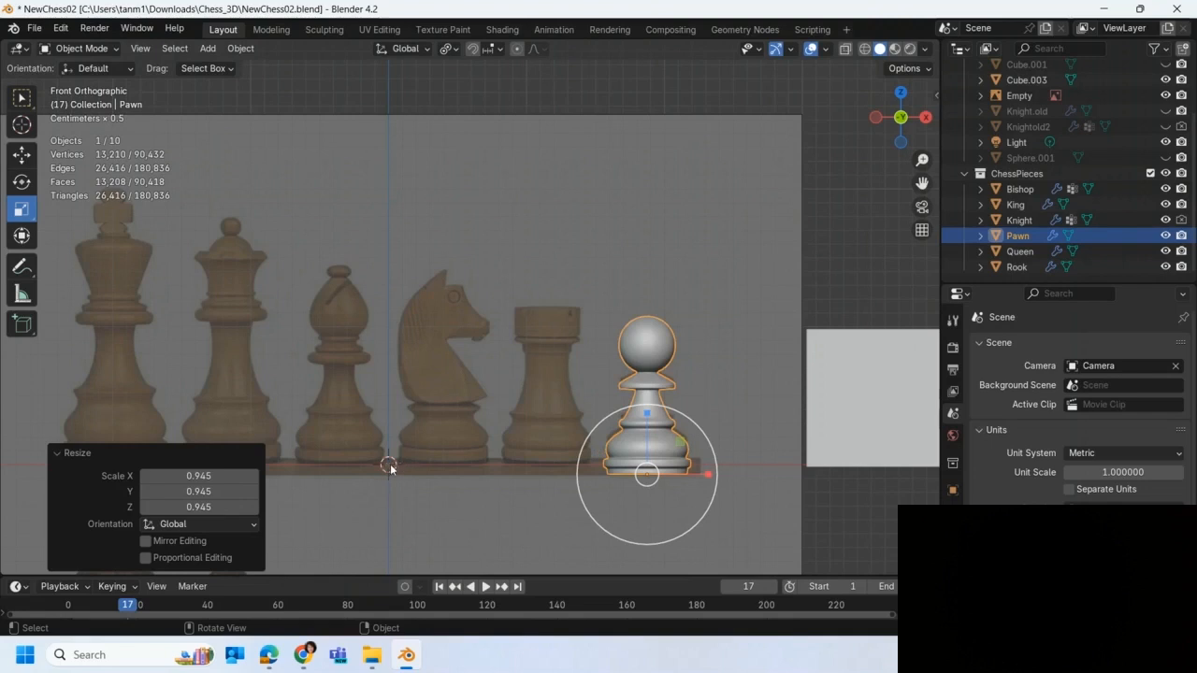
Snap the pawn to the 3D cursor at the world origin and move it about 9.33 cm along X onto the reference pawn
{"action": "key", "text": "shift+s"}
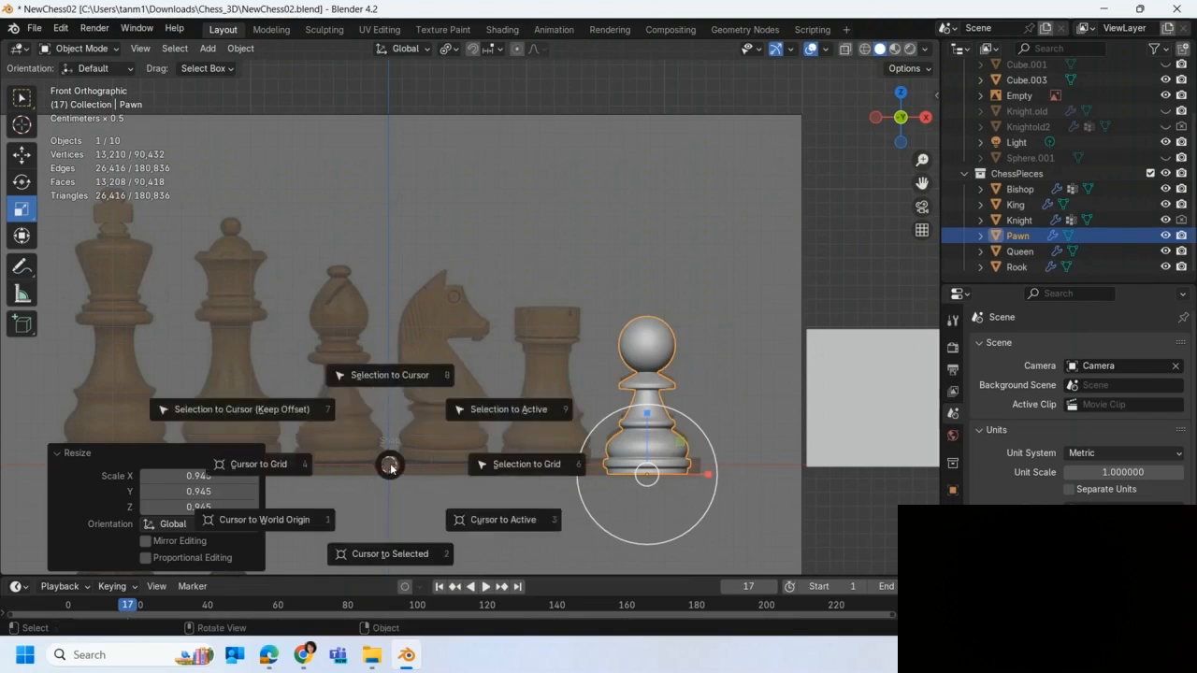
{"action": "left_click", "coordinate": [393, 376]}
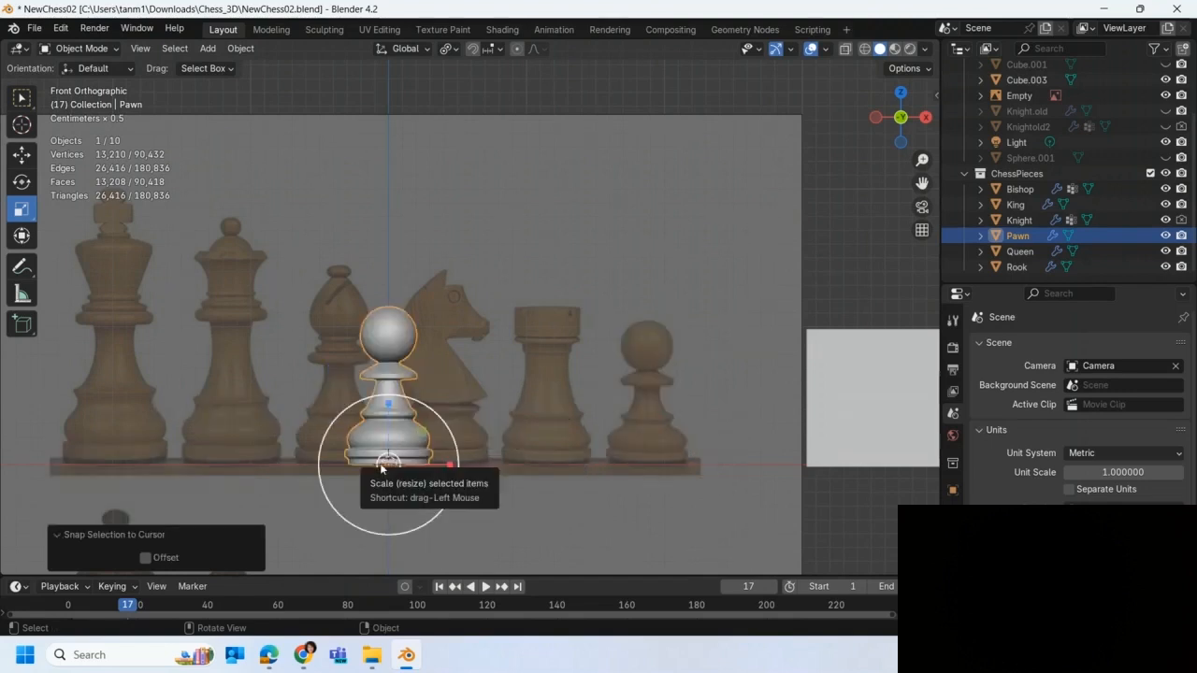
{"action": "key", "text": "shift+space"}
{"action": "key", "text": "g"}
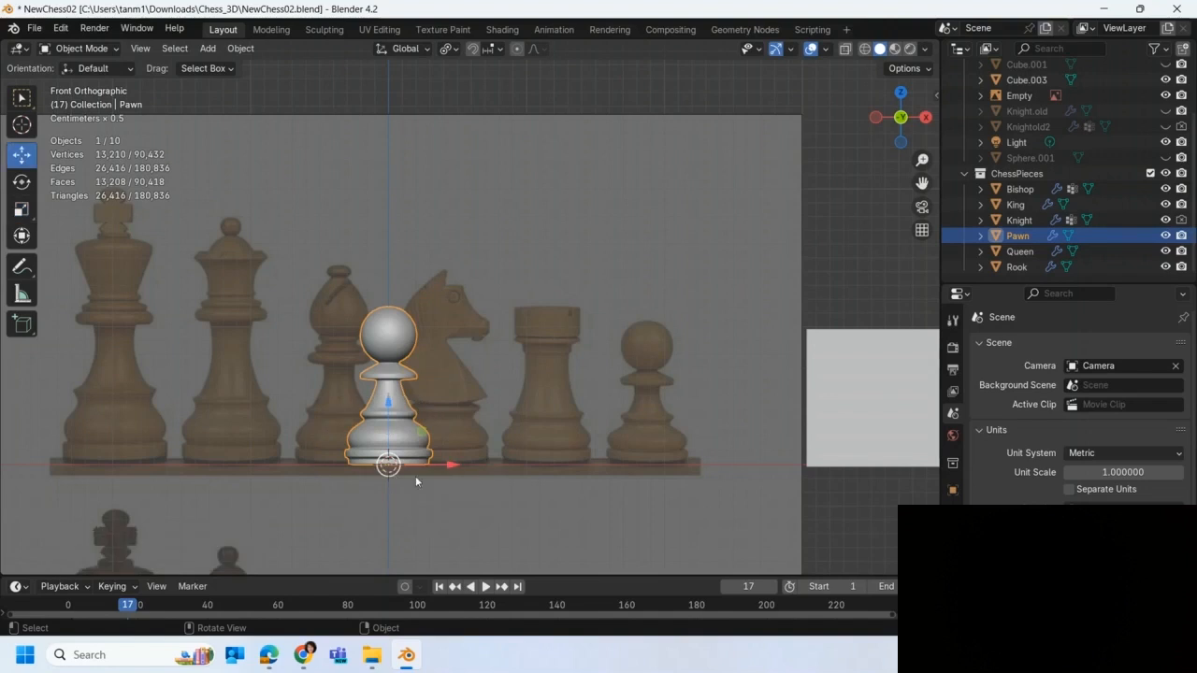
{"action": "left_click_drag", "start_coordinate": [448, 468], "coordinate": [736, 483]}
Scale the pawn uniformly by about 0.908 to match the reference pawn, and display its transform dimensions
{"action": "key", "text": "shift+space"}
{"action": "key", "text": "s"}
{"action": "left_click_drag", "start_coordinate": [694, 417], "coordinate": [687, 421]}
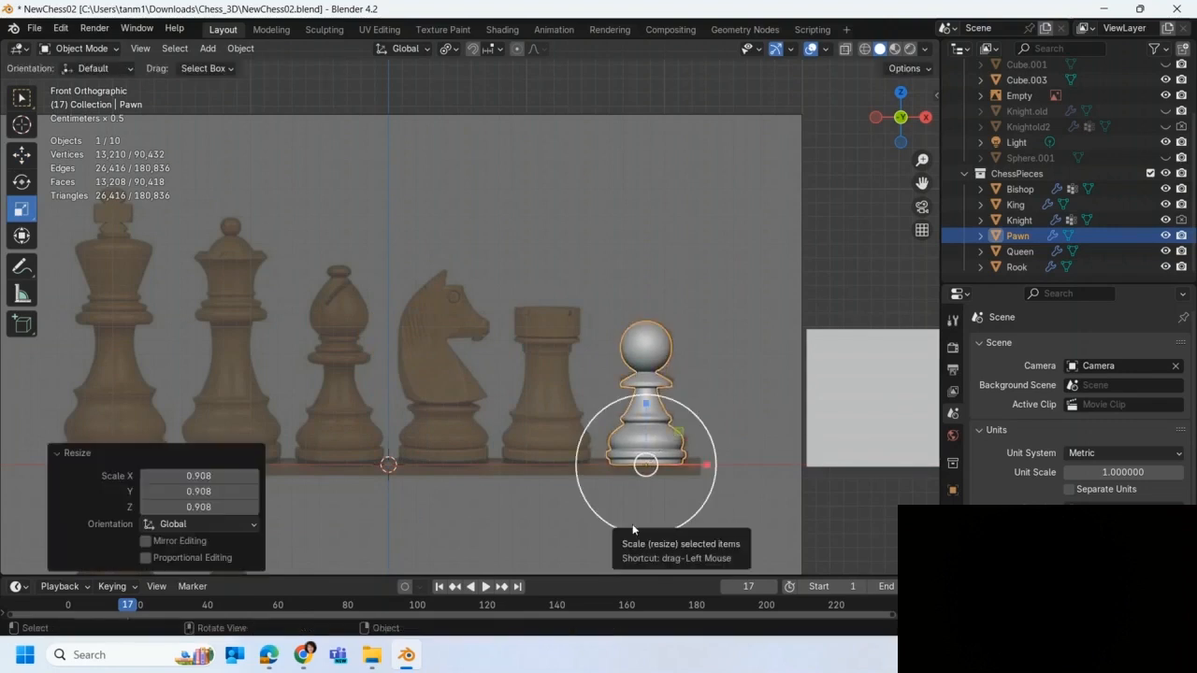
{"action": "key", "text": "n"}
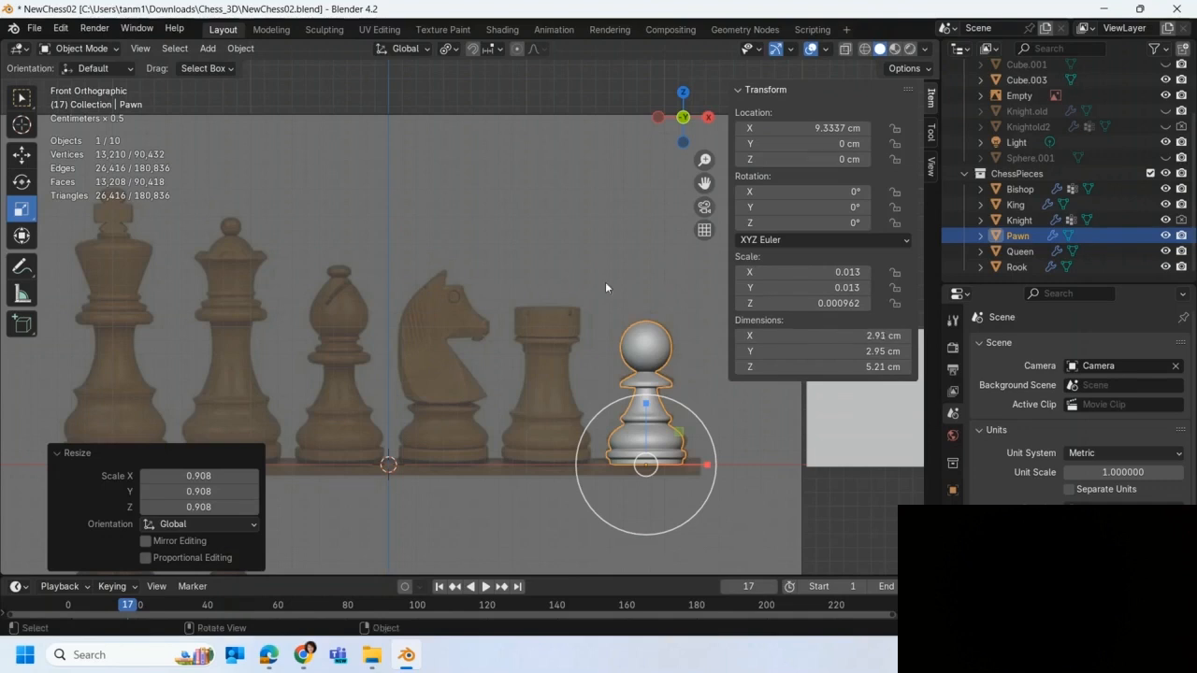
Apply the scale of the pawn so its scale values reset to 1
{"action": "left_click", "coordinate": [208, 49]}
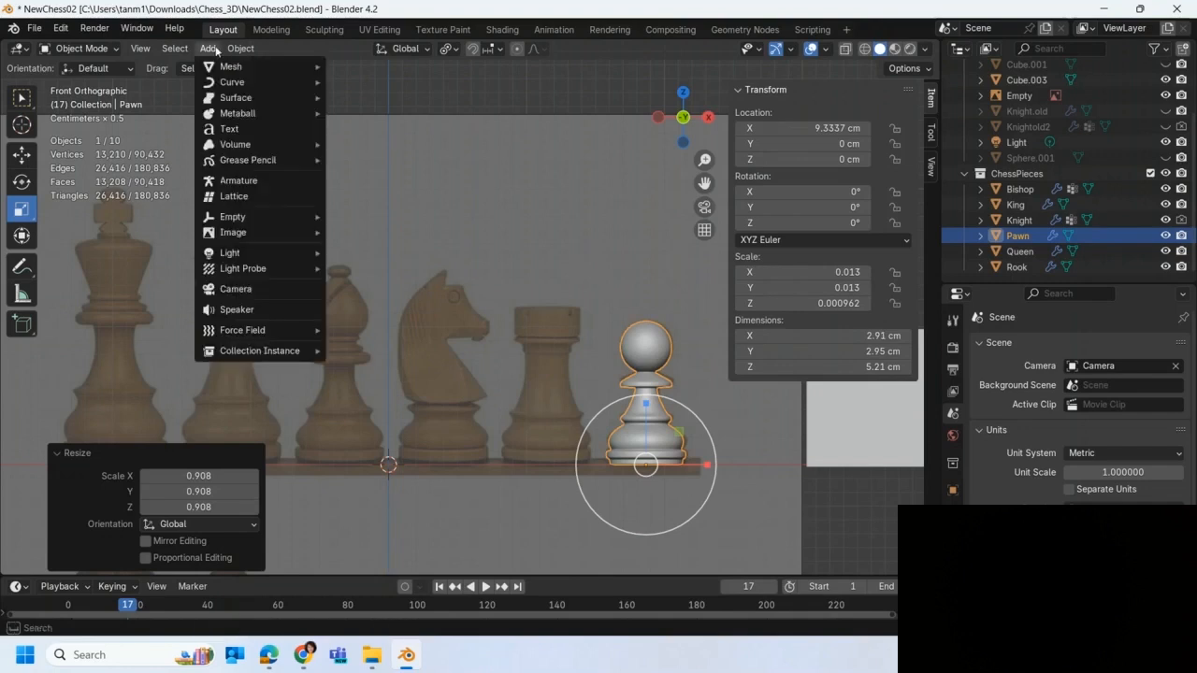
{"action": "mouse_move", "coordinate": [209, 61]}
{"action": "mouse_move", "coordinate": [240, 49]}
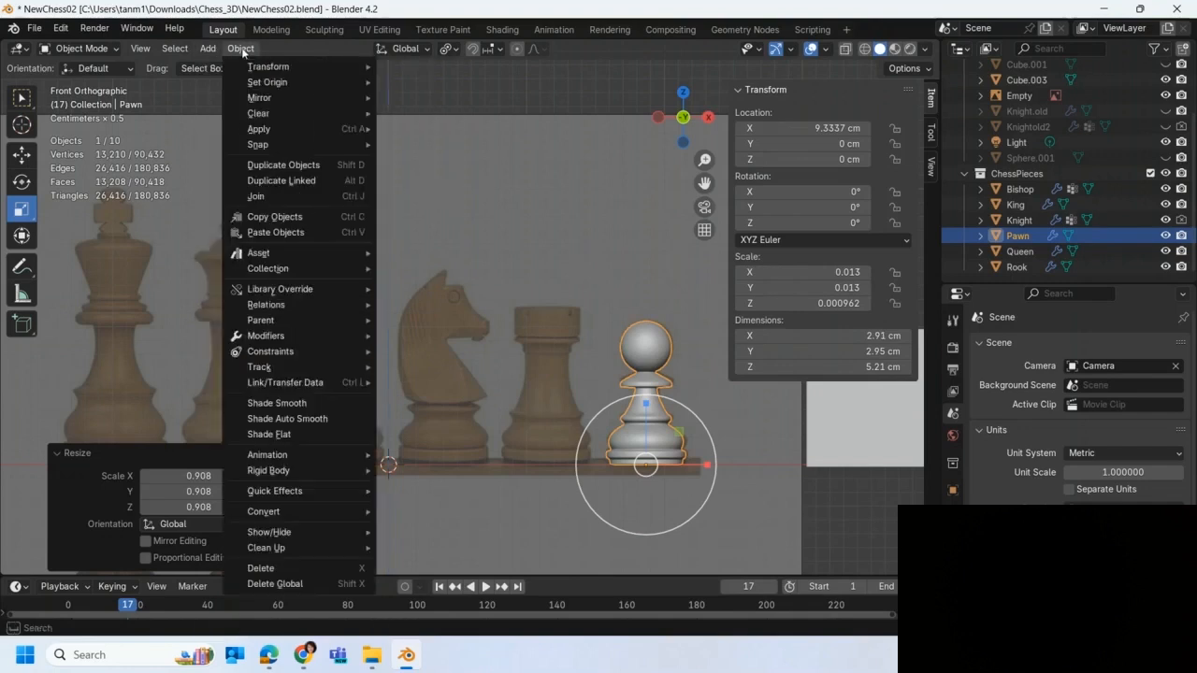
{"action": "mouse_move", "coordinate": [254, 131]}
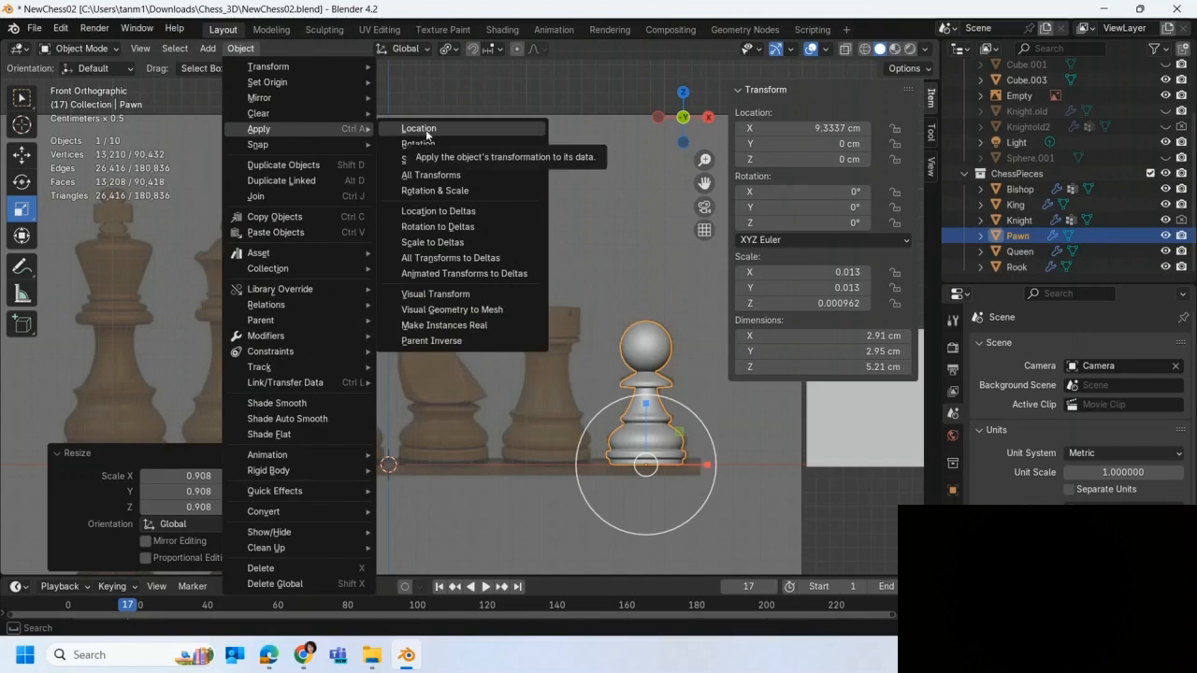
{"action": "left_click", "coordinate": [414, 159]}
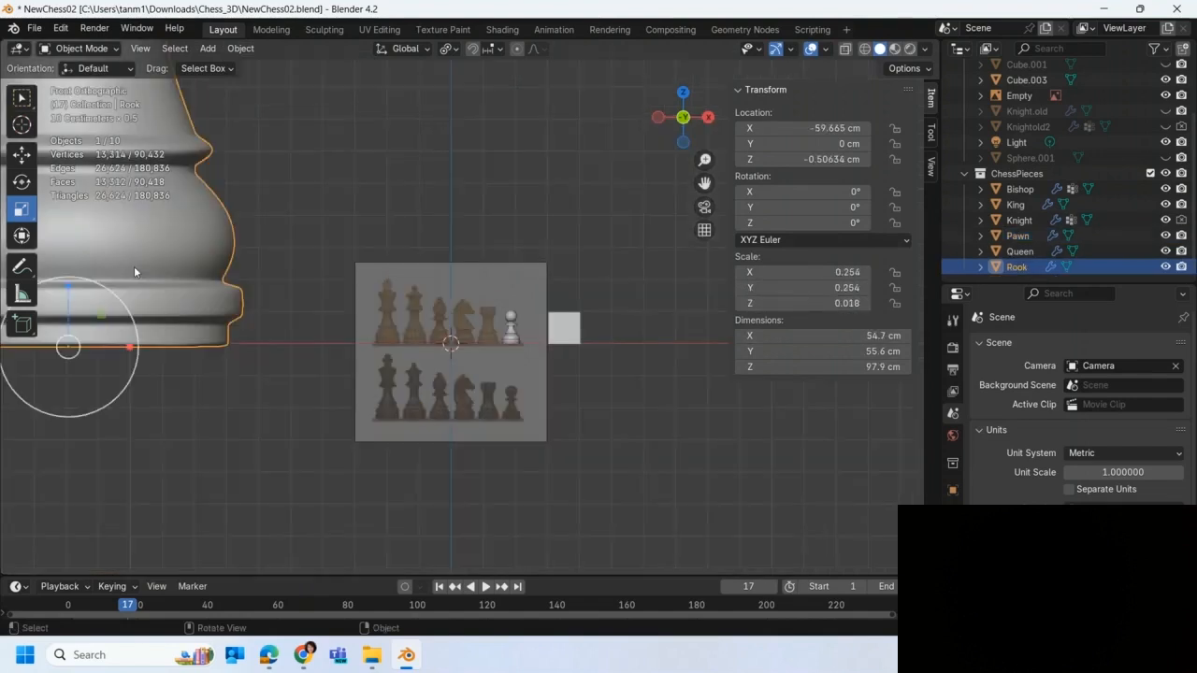
Snap the rook to the 3D cursor at the world origin and scale it uniformly to about 5.74 cm tall, matching the reference rook
{"action": "scroll", "coordinate": [134, 269], "scroll_direction": "down", "scroll_amount": 2}
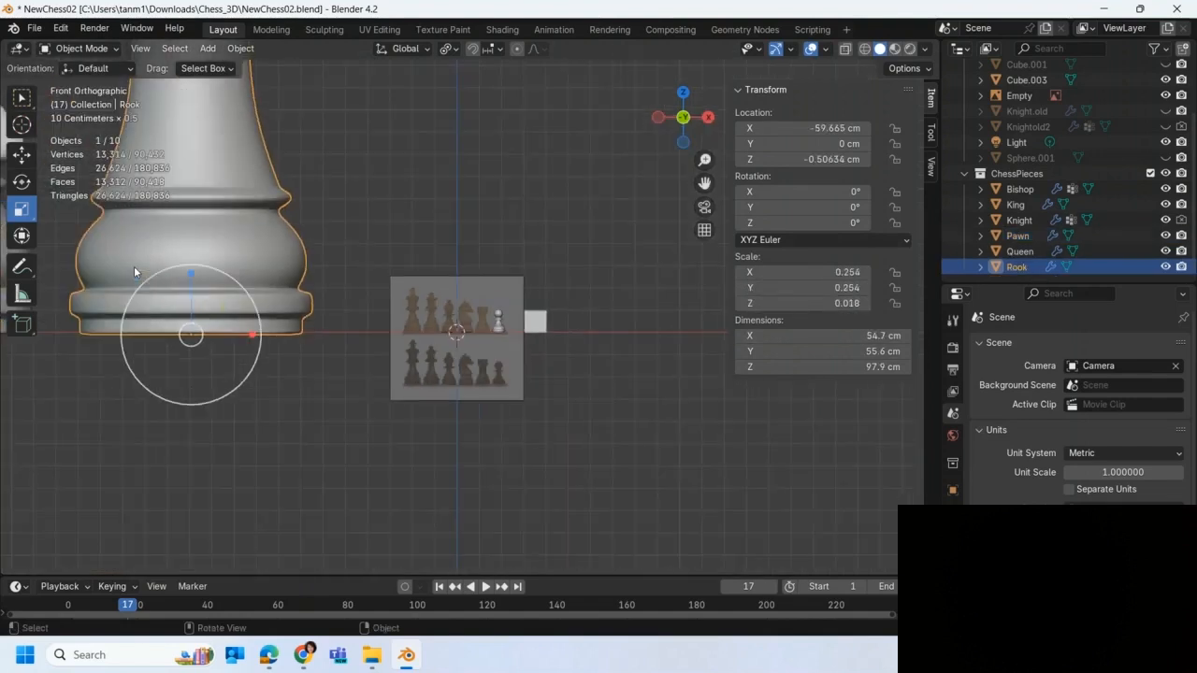
{"action": "key", "text": "shift+s"}
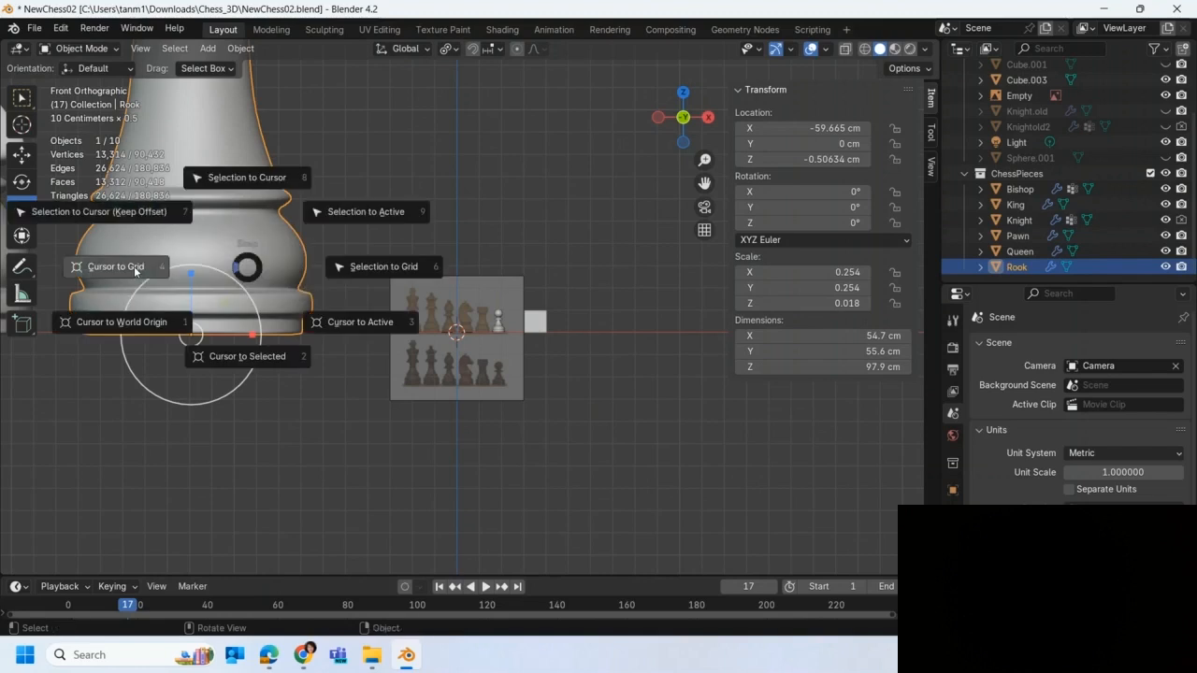
{"action": "left_click", "coordinate": [247, 181]}
{"action": "left_click_drag", "start_coordinate": [498, 285], "coordinate": [459, 345]}
{"action": "scroll", "coordinate": [463, 362], "scroll_direction": "up", "scroll_amount": 6}
{"action": "scroll", "coordinate": [472, 333], "scroll_direction": "down", "scroll_amount": 3}
{"action": "scroll", "coordinate": [469, 309], "scroll_direction": "up", "scroll_amount": 5}
{"action": "left_click_drag", "start_coordinate": [453, 391], "coordinate": [443, 408]}
Move the rook about 5.78 cm along X onto the upper-row reference rook and apply its scale
{"action": "key", "text": "shift+space"}
{"action": "key", "text": "g"}
{"action": "left_click_drag", "start_coordinate": [465, 439], "coordinate": [597, 448]}
{"action": "left_click", "coordinate": [241, 48]}
{"action": "mouse_move", "coordinate": [267, 124]}
{"action": "left_click", "coordinate": [421, 157]}
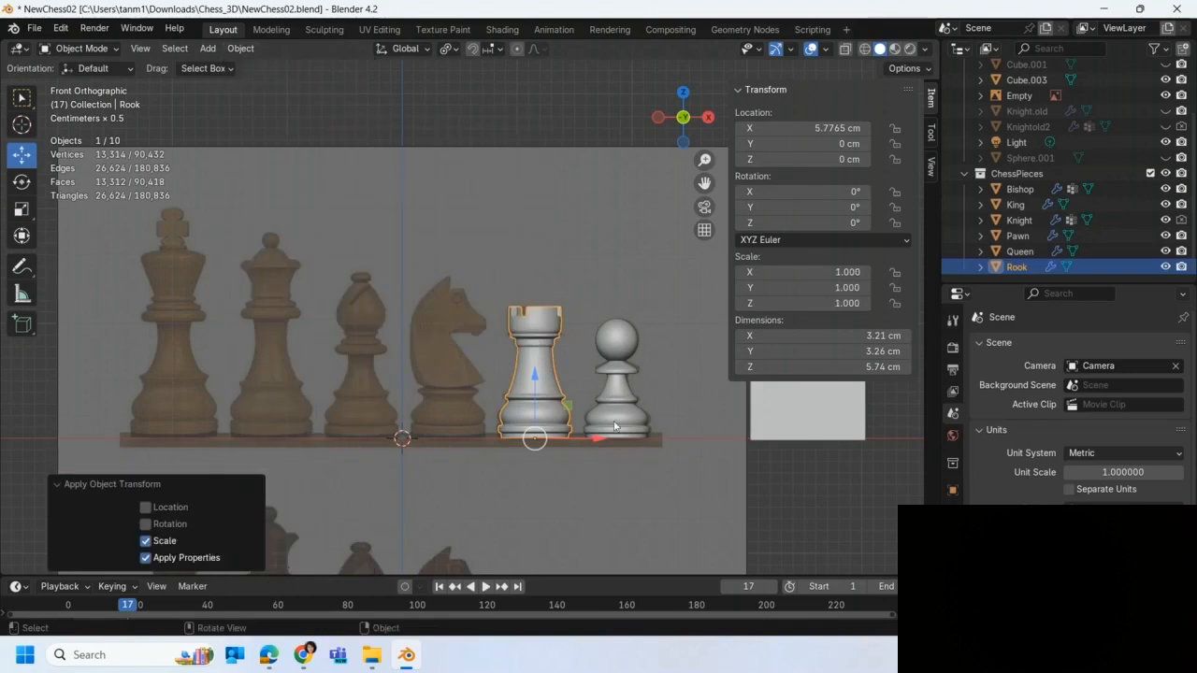
Open the knight for editing in face selection mode, with the underside of its base in view
{"action": "scroll", "coordinate": [414, 449], "scroll_direction": "down", "scroll_amount": 12}
{"action": "left_click", "coordinate": [155, 240]}
{"action": "middle_click_drag", "start_coordinate": [193, 266], "coordinate": [230, 296]}
{"action": "scroll", "coordinate": [209, 264], "scroll_direction": "down", "scroll_amount": 2}
{"action": "middle_click_drag", "start_coordinate": [227, 391], "coordinate": [240, 248]}
{"action": "key", "text": "Tab"}
{"action": "left_click", "coordinate": [151, 49]}
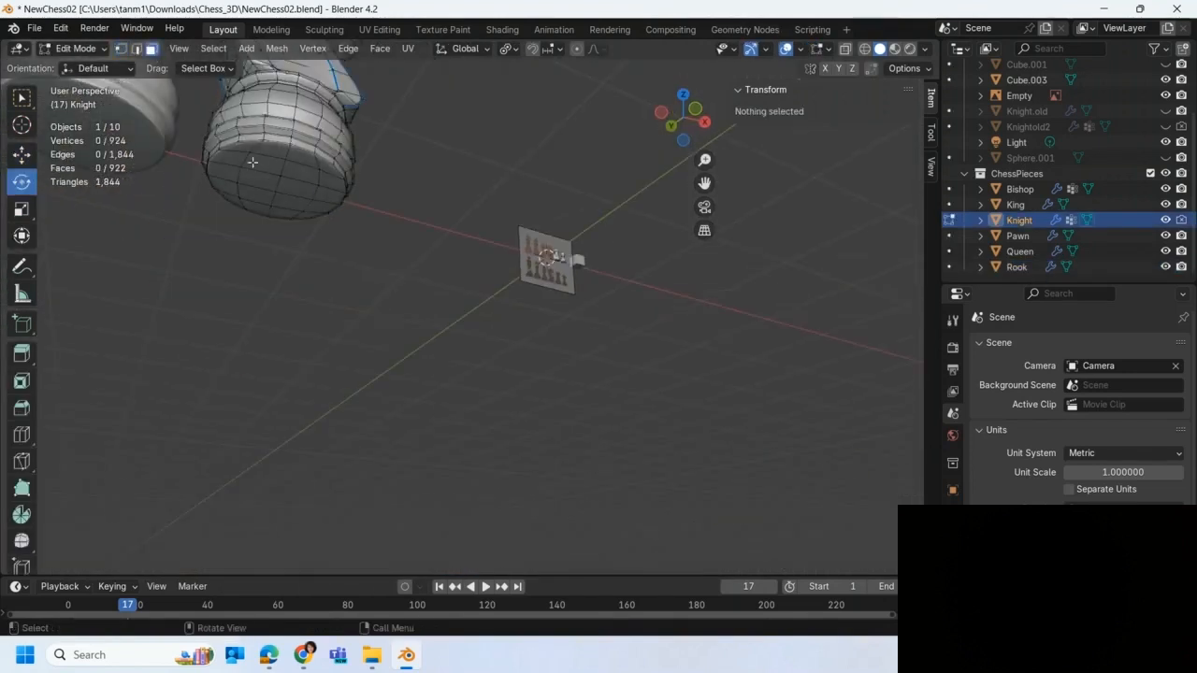
{"action": "left_click_drag", "start_coordinate": [264, 178], "coordinate": [301, 196]}
{"action": "left_click", "coordinate": [297, 187]}
{"action": "left_click", "coordinate": [271, 184], "text": "shift"}
{"action": "key", "text": "ctrl+KP_Add"}
Select all the faces on the underside of the knight's base
{"action": "middle_click_drag", "start_coordinate": [302, 175], "coordinate": [449, 313], "text": "shift"}
{"action": "left_click", "coordinate": [426, 224]}
{"action": "left_click", "coordinate": [402, 320], "text": "ctrl"}
{"action": "left_click", "coordinate": [432, 321], "text": "ctrl"}
{"action": "left_click", "coordinate": [460, 236], "text": "ctrl"}
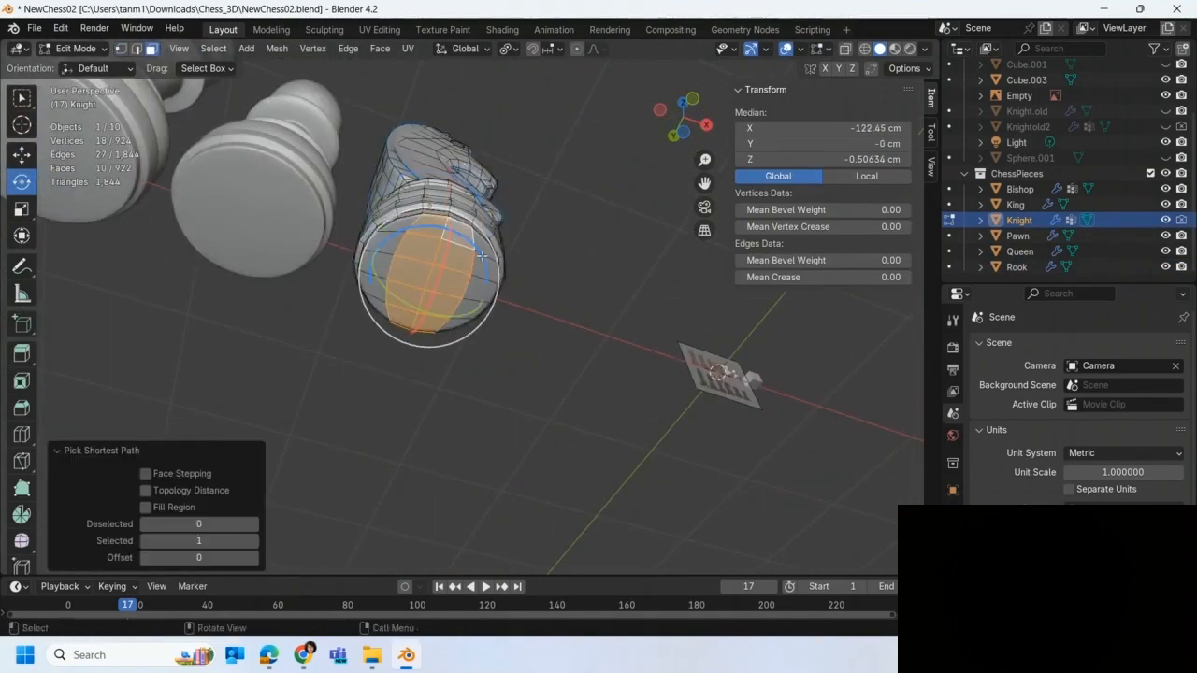
{"action": "key", "text": "w"}
{"action": "left_click", "coordinate": [395, 225], "text": "ctrl"}
{"action": "left_click", "coordinate": [376, 307], "text": "ctrl"}
{"action": "left_click", "coordinate": [479, 247], "text": "ctrl"}
{"action": "left_click", "coordinate": [457, 324], "text": "ctrl"}
Snap the 3D cursor to the selected base faces and set the knight's origin to the cursor in Object Mode
{"action": "key", "text": "shift+s"}
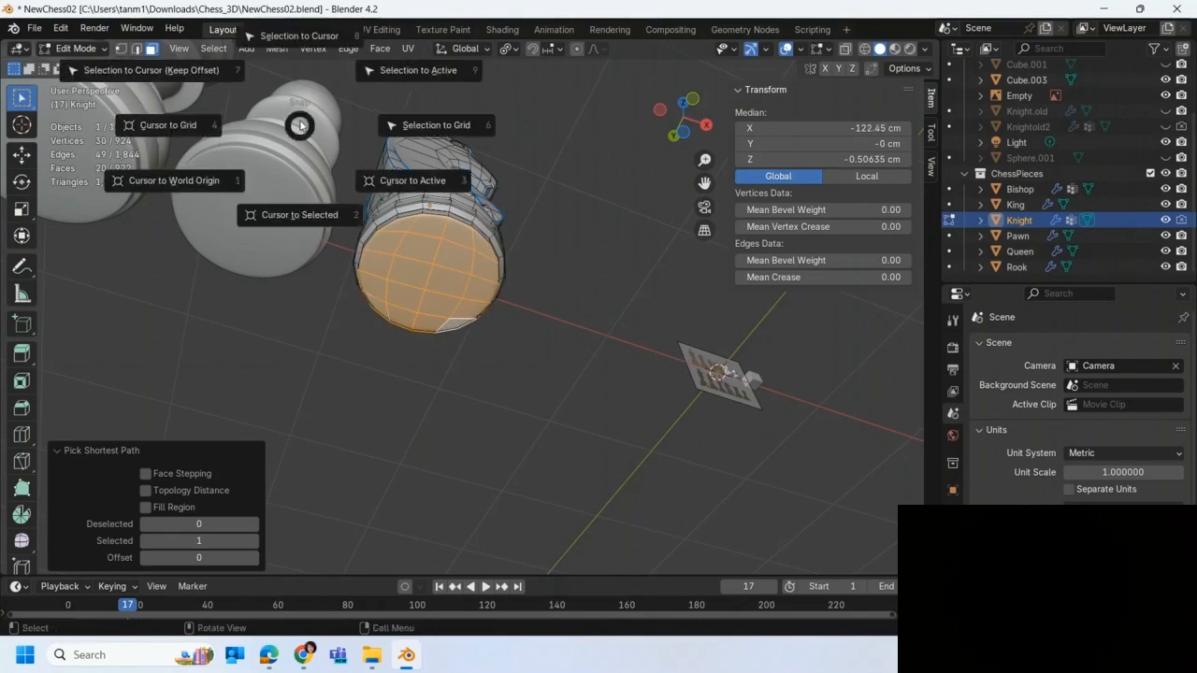
{"action": "left_click", "coordinate": [299, 214]}
{"action": "key", "text": "Tab"}
{"action": "left_click", "coordinate": [240, 48]}
{"action": "left_click", "coordinate": [435, 112]}
Return the 3D cursor to the world origin and snap the knight to it
{"action": "key", "text": "shift+s"}
{"action": "left_click", "coordinate": [358, 289]}
{"action": "middle_click_drag", "start_coordinate": [359, 289], "coordinate": [347, 333]}
{"action": "key", "text": "shift+s"}
{"action": "left_click", "coordinate": [350, 236]}
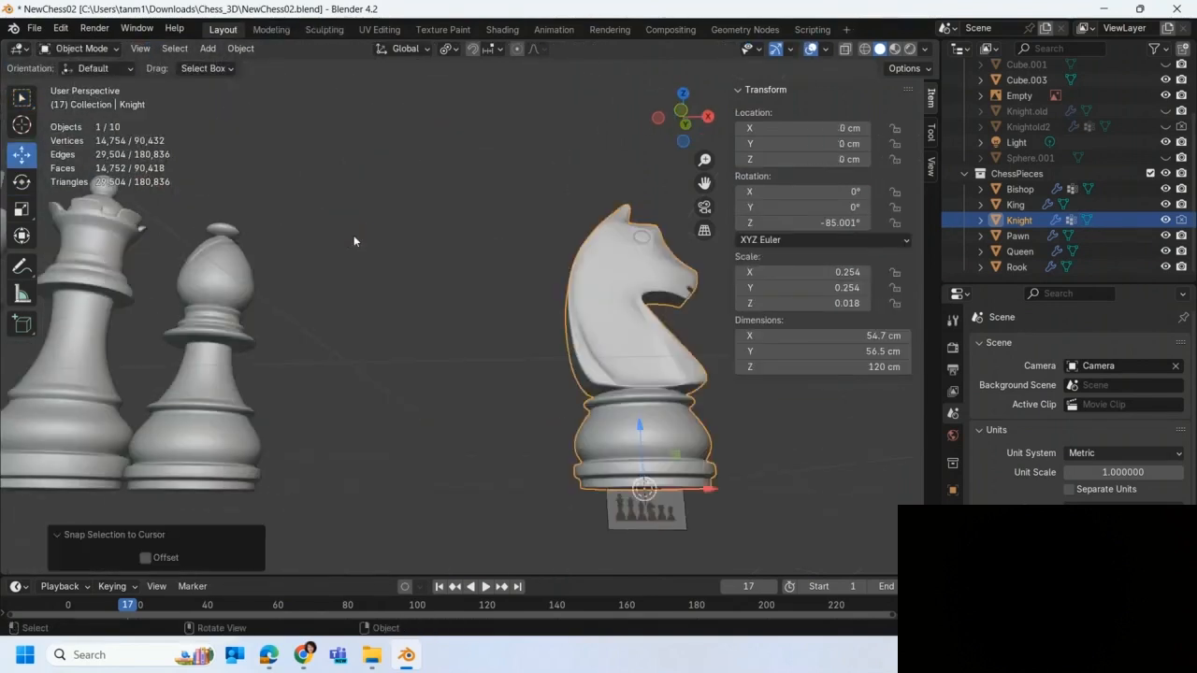
Scale the knight down uniformly in front view to roughly the size of the reference knight
{"action": "key", "text": "KP_1"}
{"action": "key", "text": "KP_Decimal"}
{"action": "key", "text": "s"}
{"action": "left_click", "coordinate": [524, 497]}
{"action": "middle_click_drag", "start_coordinate": [582, 461], "coordinate": [515, 275], "text": "shift"}
{"action": "scroll", "coordinate": [563, 311], "scroll_direction": "up", "scroll_amount": 5}
{"action": "key", "text": "s"}
{"action": "left_click", "coordinate": [519, 301]}
{"action": "scroll", "coordinate": [508, 440], "scroll_direction": "up", "scroll_amount": 2}
{"action": "key", "text": "s"}
{"action": "left_click", "coordinate": [501, 453]}
{"action": "scroll", "coordinate": [523, 290], "scroll_direction": "up", "scroll_amount": 4}
Move the knight about 1.99 cm along X onto the upper-row reference knight and scale it uniformly by about 0.961
{"action": "key", "text": "shift+space"}
{"action": "key", "text": "g"}
{"action": "left_click_drag", "start_coordinate": [565, 300], "coordinate": [621, 301]}
{"action": "key", "text": "shift+space"}
{"action": "key", "text": "s"}
{"action": "left_click_drag", "start_coordinate": [598, 243], "coordinate": [597, 245]}
{"action": "scroll", "coordinate": [563, 330], "scroll_direction": "down", "scroll_amount": 3}
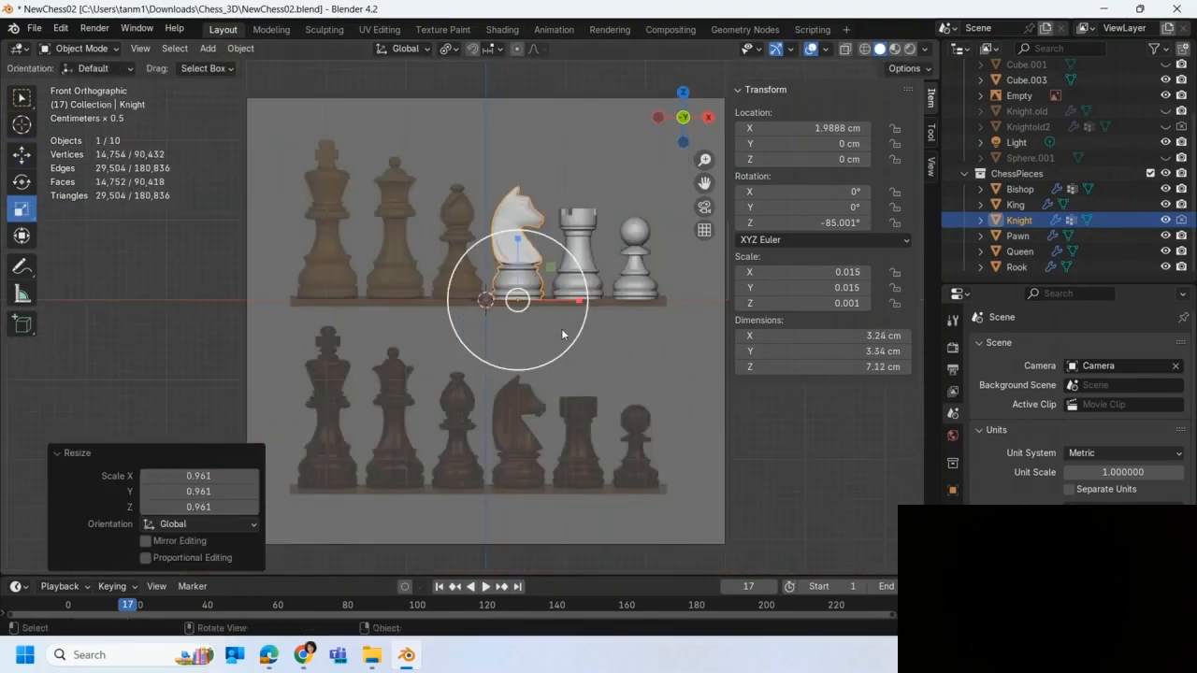
Snap the bishop, queen and king one after another to the 3D cursor at the world origin
{"action": "scroll", "coordinate": [562, 334], "scroll_direction": "down", "scroll_amount": 5}
{"action": "left_click", "coordinate": [241, 306]}
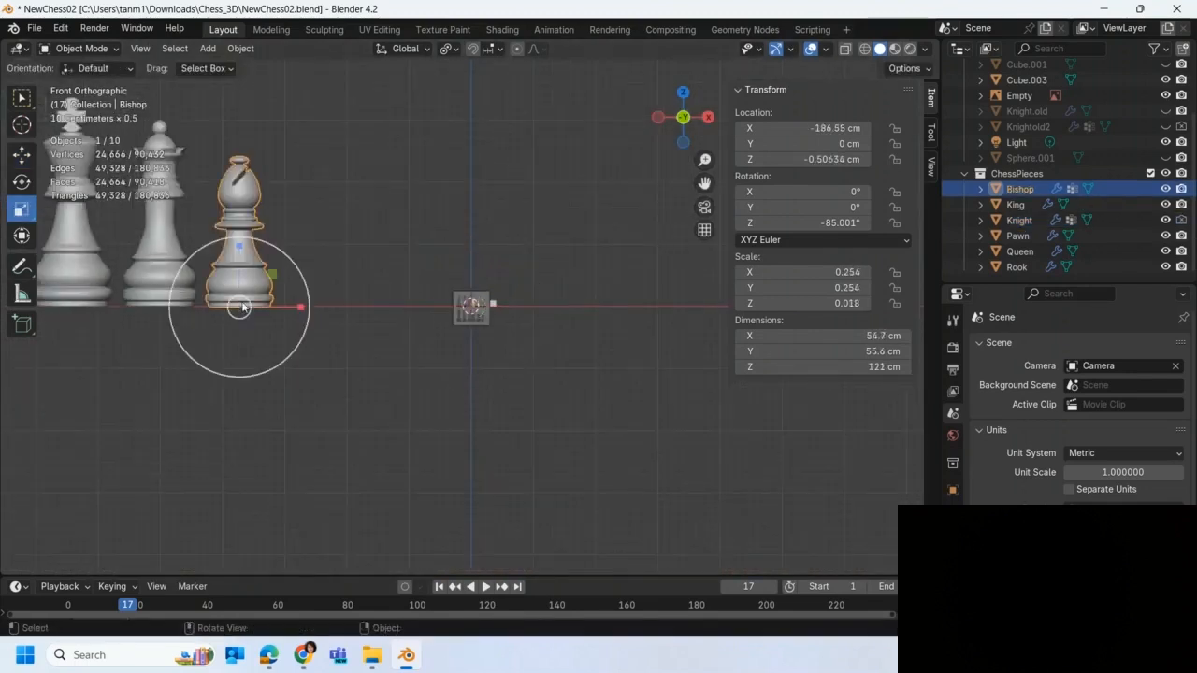
{"action": "key", "text": "shift+s"}
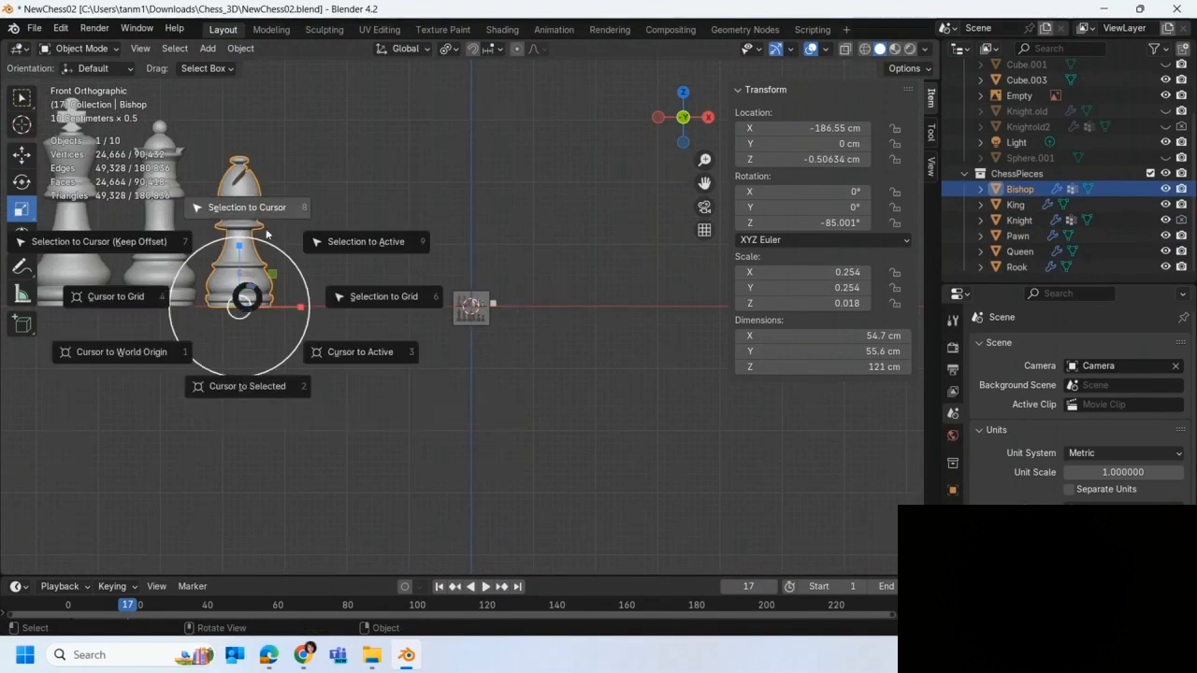
{"action": "left_click", "coordinate": [247, 180]}
{"action": "left_click", "coordinate": [181, 268]}
{"action": "key", "text": "shift+s"}
{"action": "left_click", "coordinate": [247, 180]}
{"action": "left_click", "coordinate": [88, 258]}
{"action": "key", "text": "shift+s"}
{"action": "left_click", "coordinate": [247, 169]}
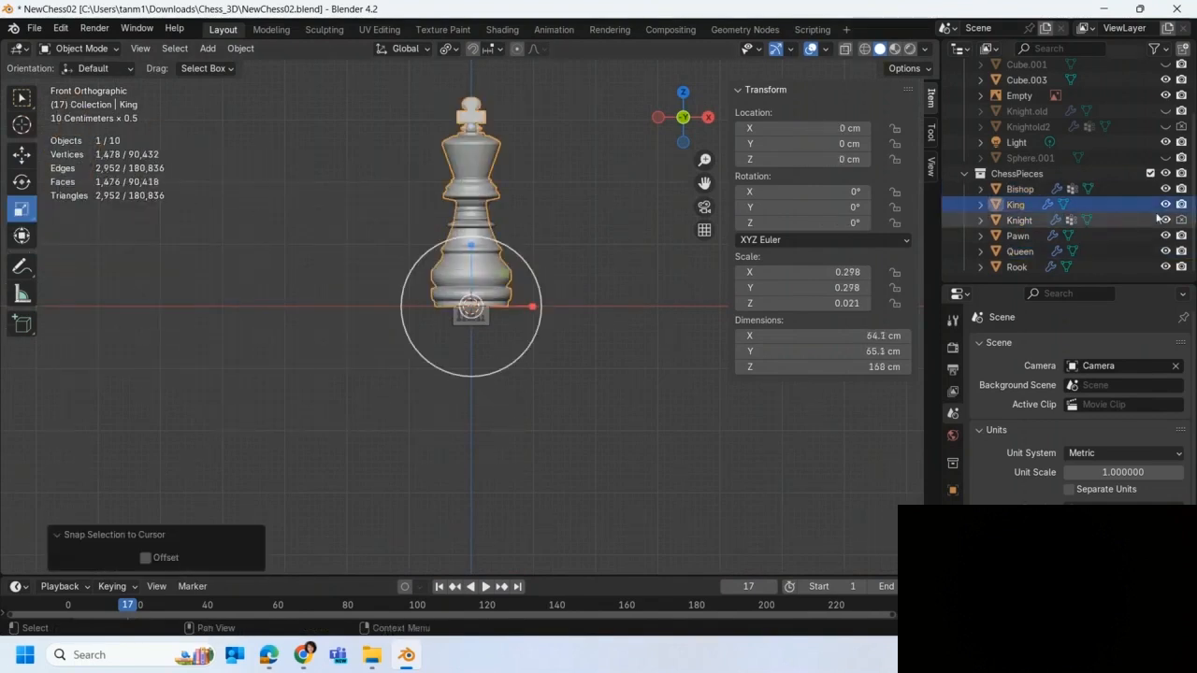
Hide the king and the queen to isolate the bishop at the origin
{"action": "scroll", "coordinate": [472, 306], "scroll_direction": "up", "scroll_amount": 3}
{"action": "left_click", "coordinate": [1166, 204]}
{"action": "left_click", "coordinate": [1166, 251]}
Scale the bishop down uniformly by about 0.071 towards the size of the reference bishop
{"action": "left_click", "coordinate": [490, 281]}
{"action": "scroll", "coordinate": [502, 253], "scroll_direction": "up", "scroll_amount": 8}
{"action": "key", "text": "s"}
{"action": "left_click", "coordinate": [478, 304]}
{"action": "scroll", "coordinate": [481, 299], "scroll_direction": "up", "scroll_amount": 4}
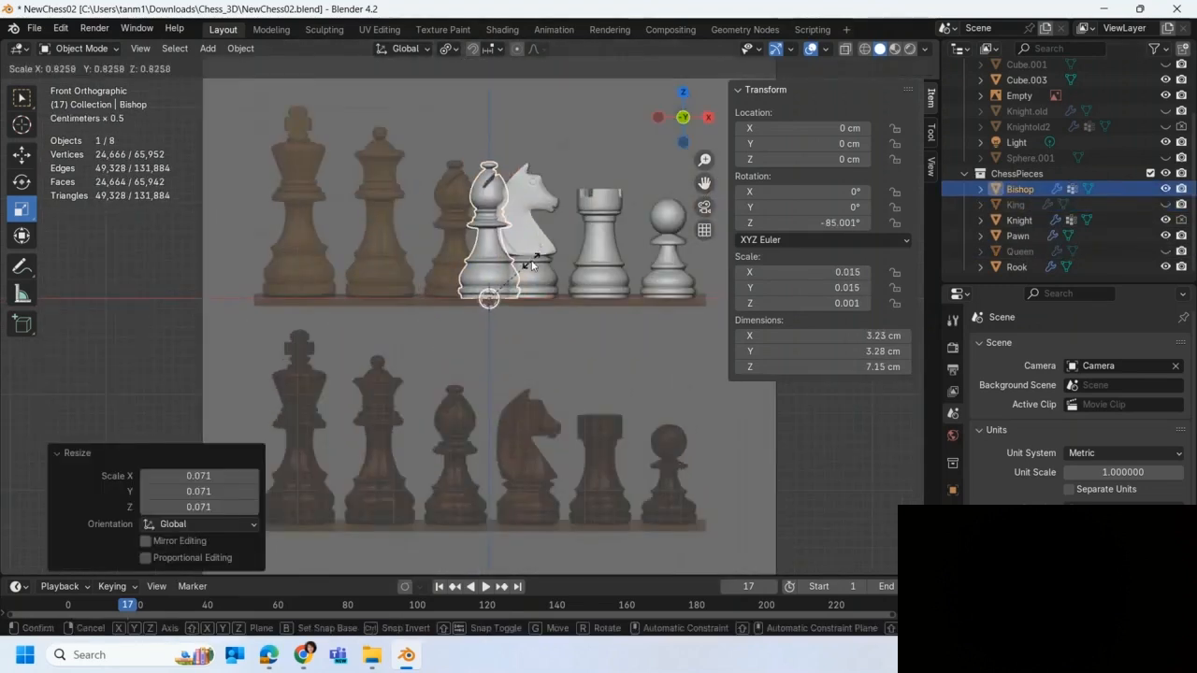
Move the bishop along X onto the upper-row reference bishop and fine-tune its uniform scale to match
{"action": "key", "text": "g"}
{"action": "left_click_drag", "start_coordinate": [516, 301], "coordinate": [515, 300]}
{"action": "left_click", "coordinate": [22, 208]}
{"action": "left_click_drag", "start_coordinate": [506, 249], "coordinate": [491, 288]}
Show the queen, move it to about -5.7 cm along X and scale it to about 9.07 cm tall over the reference queen
{"action": "left_click", "coordinate": [1166, 251]}
{"action": "left_click", "coordinate": [541, 241]}
{"action": "left_click_drag", "start_coordinate": [539, 249], "coordinate": [437, 317]}
{"action": "key", "text": "g"}
{"action": "key", "text": "s"}
{"action": "left_click_drag", "start_coordinate": [439, 262], "coordinate": [434, 268]}
{"action": "left_click", "coordinate": [432, 267]}
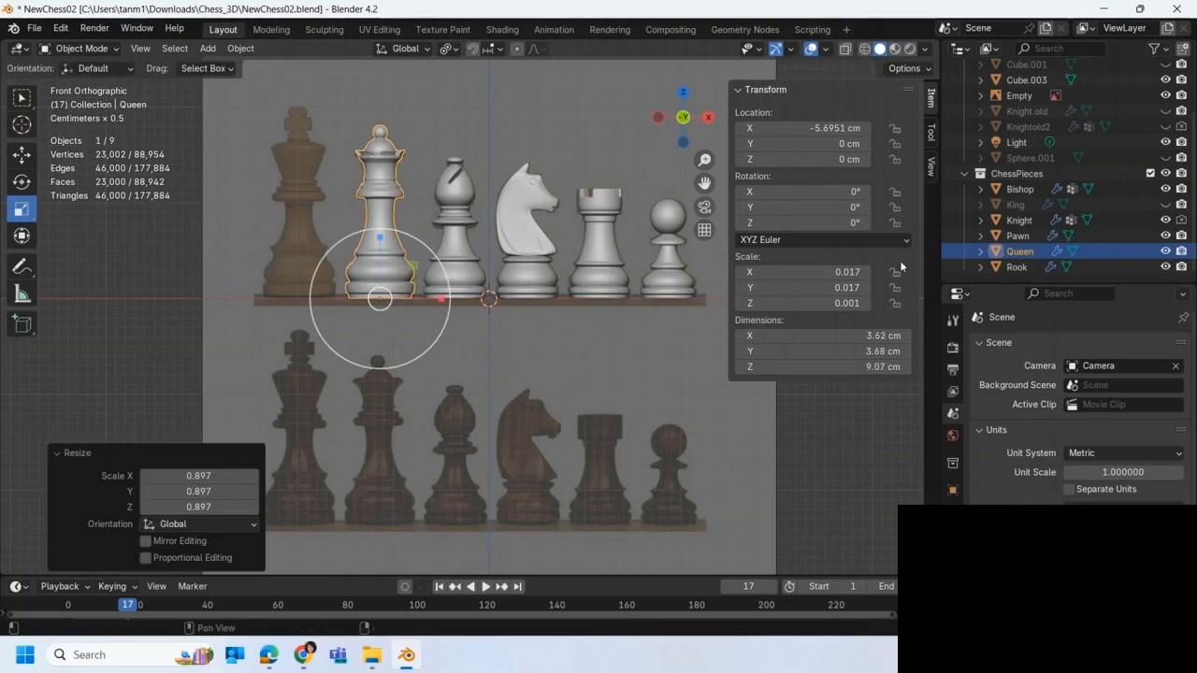
Show the king and scale it down uniformly to about 10.1 cm tall, matching the reference king
{"action": "left_click", "coordinate": [1165, 205]}
{"action": "left_click", "coordinate": [510, 241]}
{"action": "left_click_drag", "start_coordinate": [509, 242], "coordinate": [497, 283]}
{"action": "left_click_drag", "start_coordinate": [539, 247], "coordinate": [511, 277]}
{"action": "middle_click_drag", "start_coordinate": [512, 277], "coordinate": [476, 410], "text": "shift"}
Move the king about -10.09 cm along X onto the upper-row reference king
{"action": "left_click_drag", "start_coordinate": [496, 390], "coordinate": [314, 457]}
{"action": "key", "text": "g"}
{"action": "scroll", "coordinate": [314, 454], "scroll_direction": "down", "scroll_amount": 4}
{"action": "middle_click_drag", "start_coordinate": [314, 454], "coordinate": [543, 395]}
{"action": "key", "text": "KP_1"}
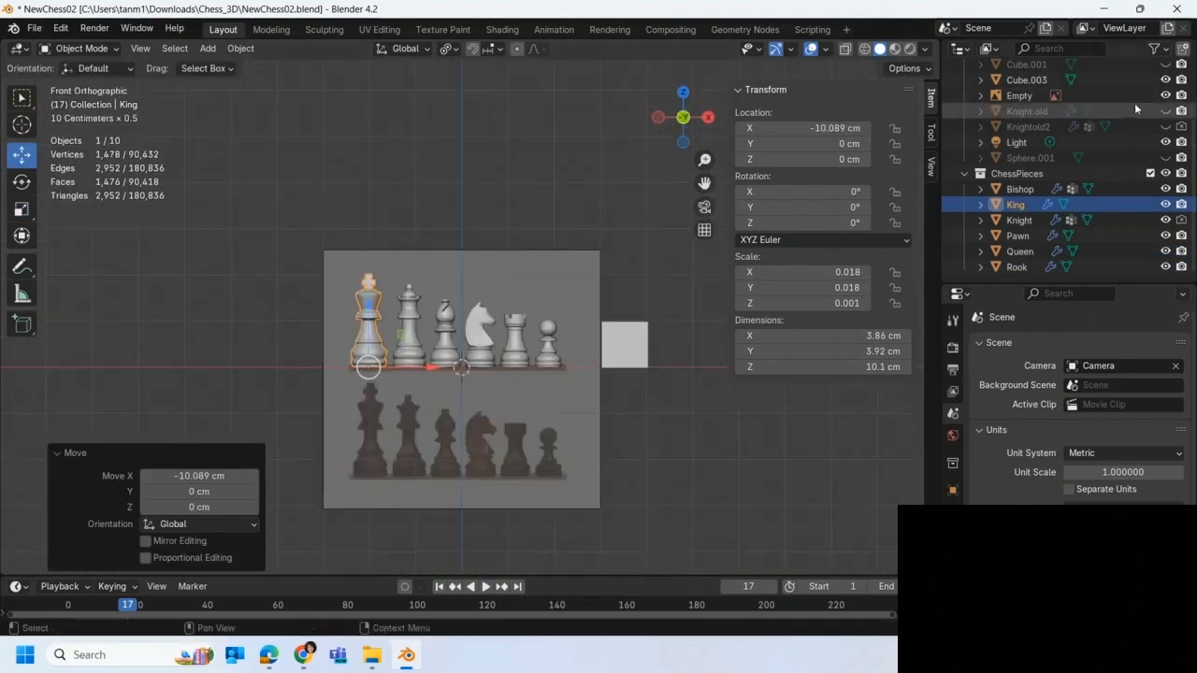
Hide the reference image and delete the cube beside it
{"action": "left_click", "coordinate": [1165, 95]}
{"action": "left_click", "coordinate": [632, 348]}
{"action": "key", "text": "x"}
{"action": "left_click", "coordinate": [654, 369]}
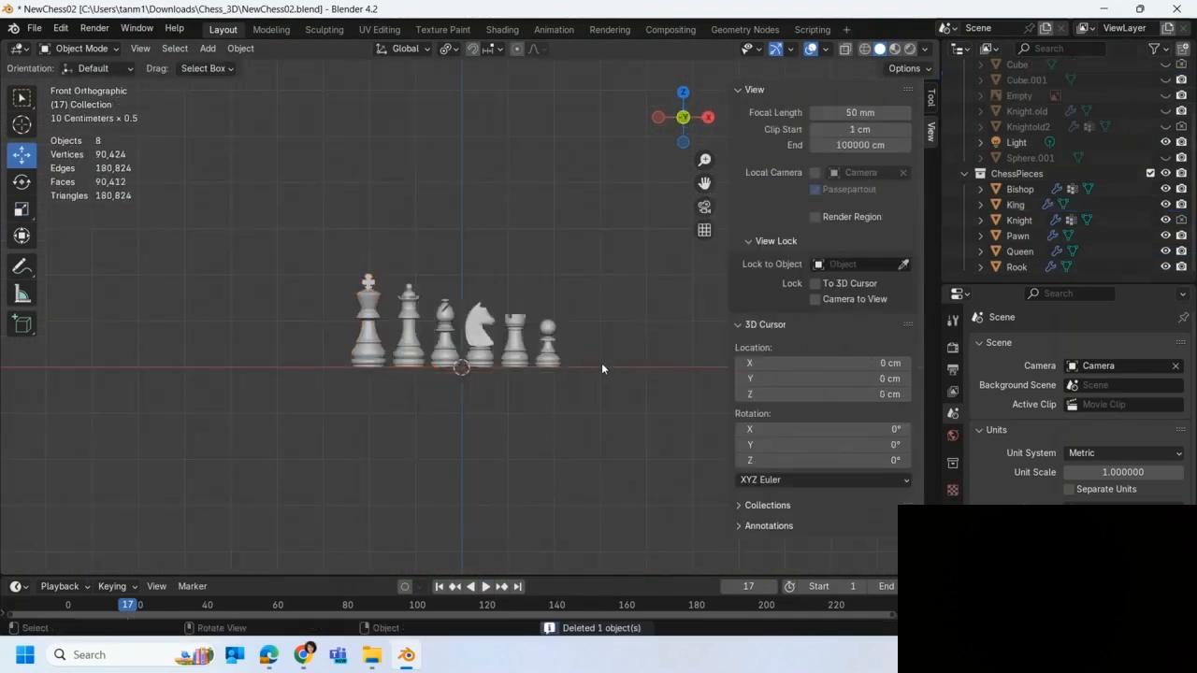
Apply the scale of the king so its scale values reset to 1
{"action": "scroll", "coordinate": [602, 368], "scroll_direction": "up", "scroll_amount": 5}
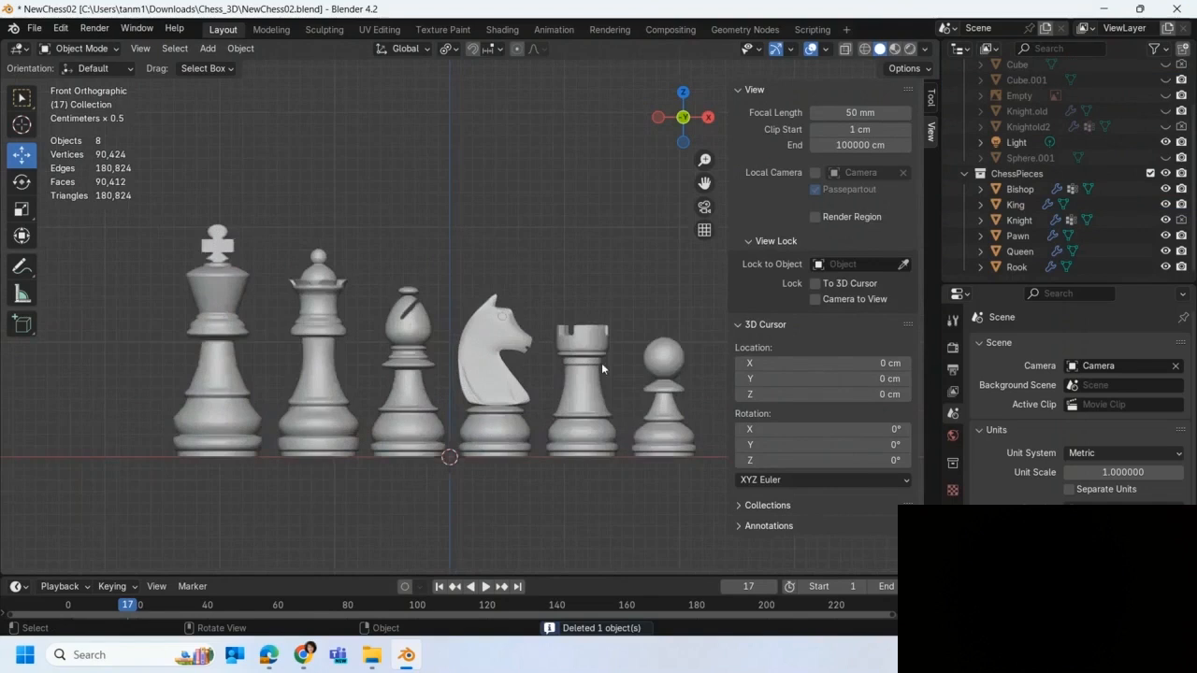
{"action": "left_click", "coordinate": [207, 346]}
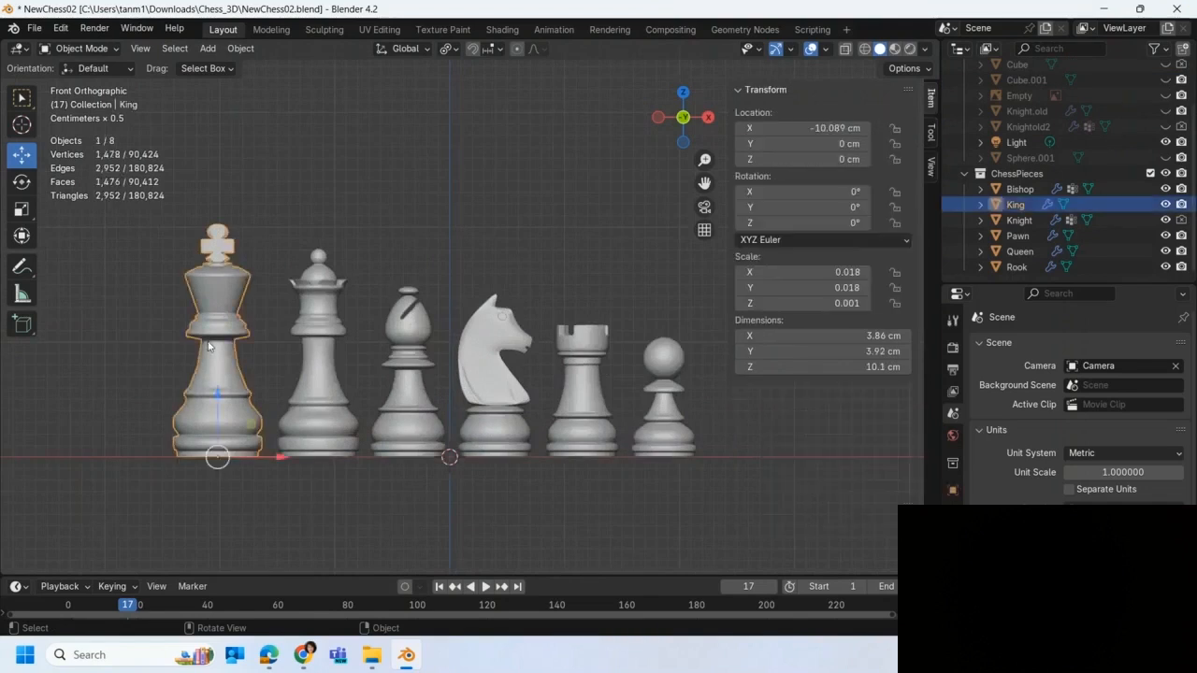
{"action": "left_click", "coordinate": [241, 48]}
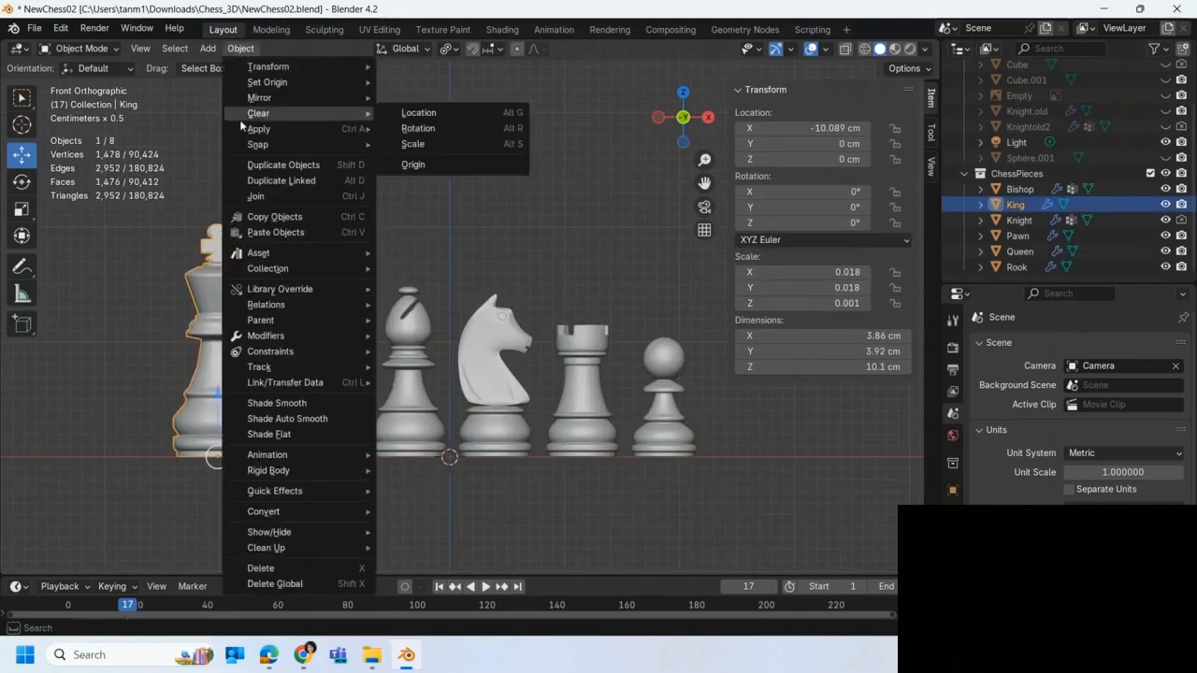
{"action": "mouse_move", "coordinate": [240, 129]}
{"action": "left_click", "coordinate": [415, 153]}
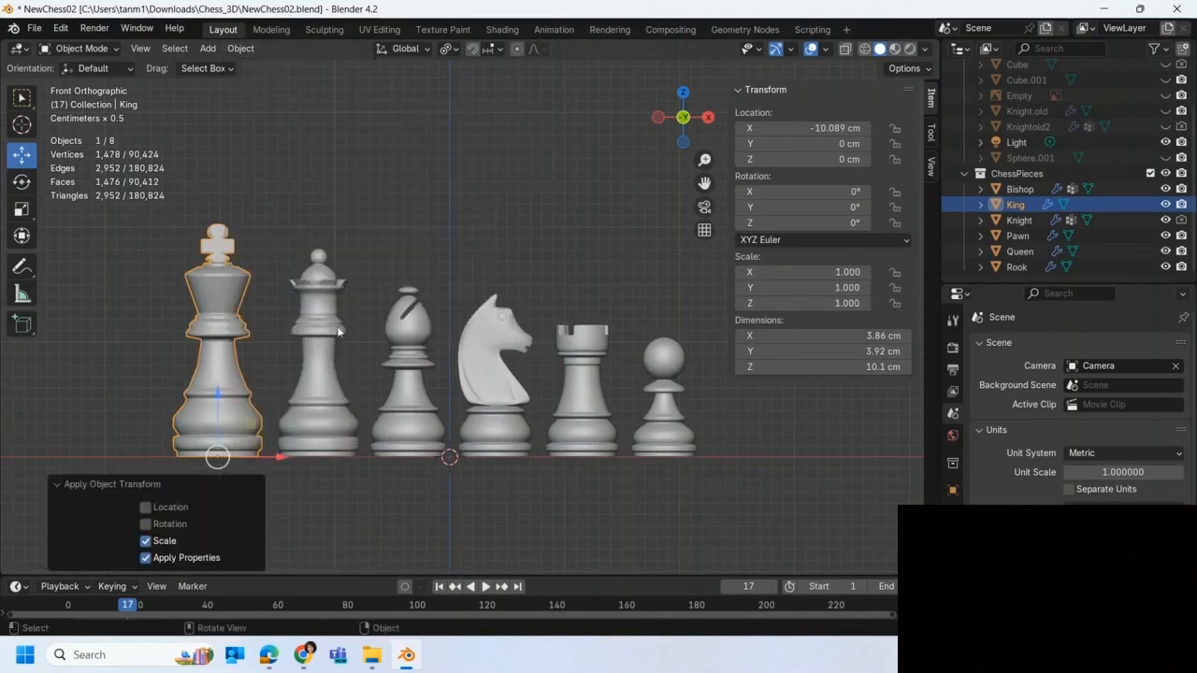
Apply the scale of the queen so its scale values reset to 1
{"action": "left_click", "coordinate": [316, 262]}
{"action": "left_click", "coordinate": [241, 48]}
{"action": "mouse_move", "coordinate": [255, 131]}
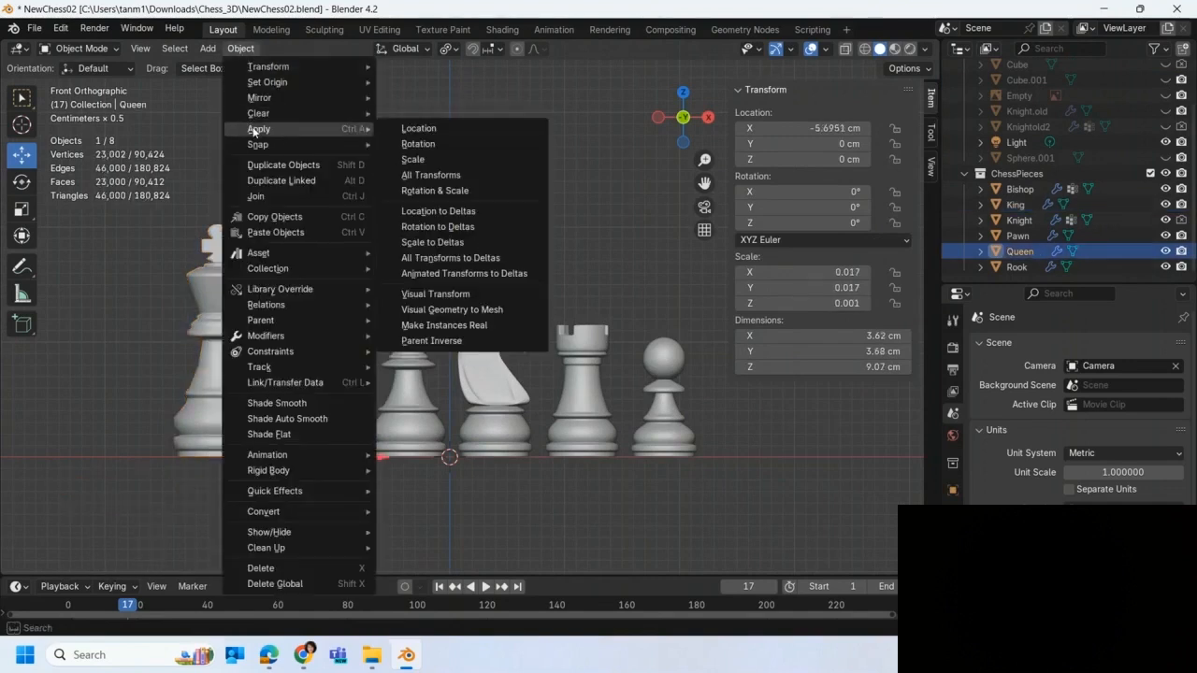
{"action": "left_click", "coordinate": [426, 159]}
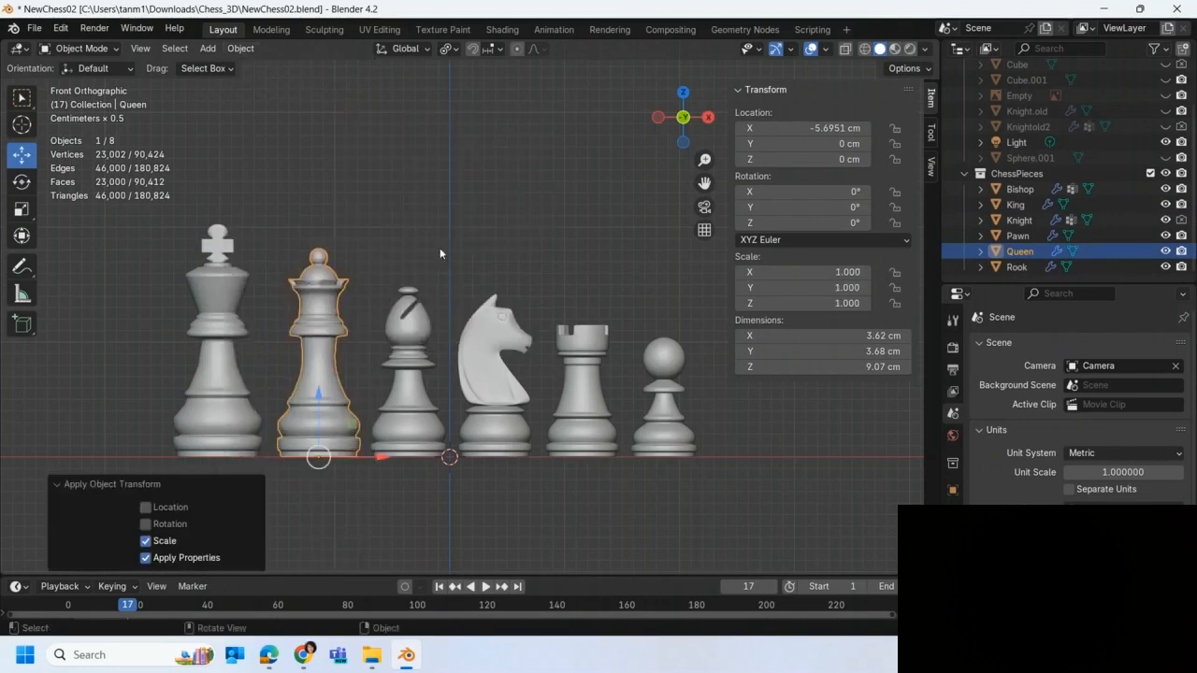
Check the transforms of the bishop, rook and pawn in turn, and display the pawn's modifier settings
{"action": "left_click", "coordinate": [423, 341]}
{"action": "left_click", "coordinate": [594, 380]}
{"action": "left_click", "coordinate": [680, 414]}
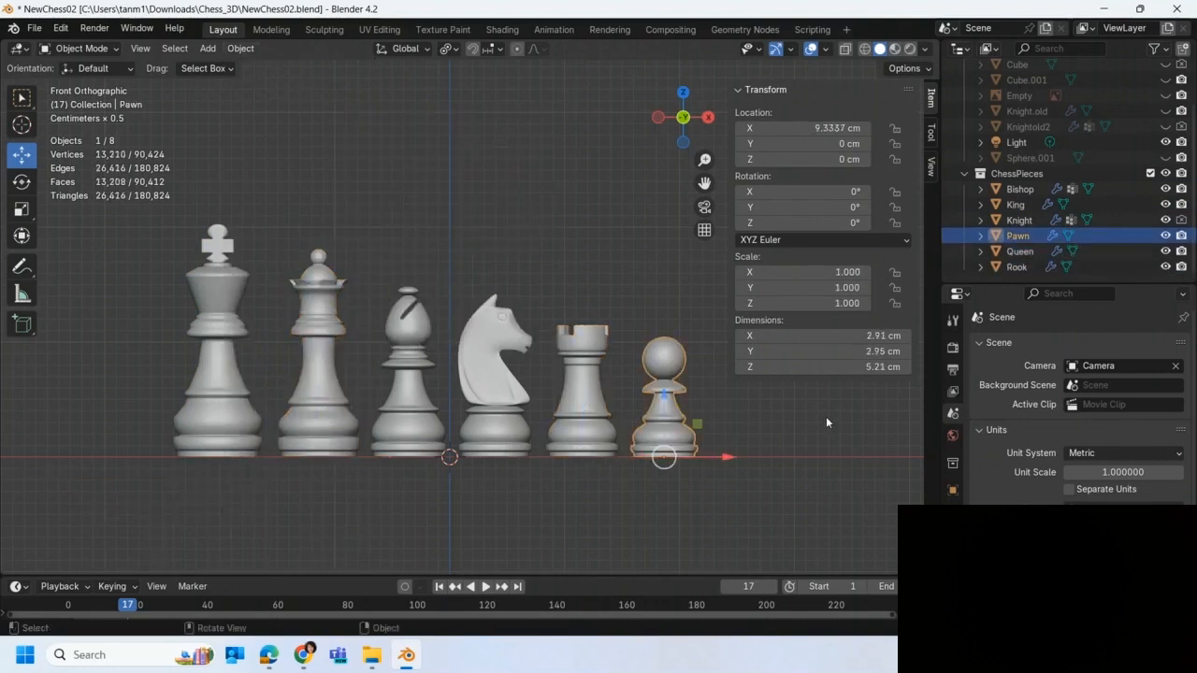
{"action": "scroll", "coordinate": [959, 476], "scroll_direction": "down", "scroll_amount": 2}
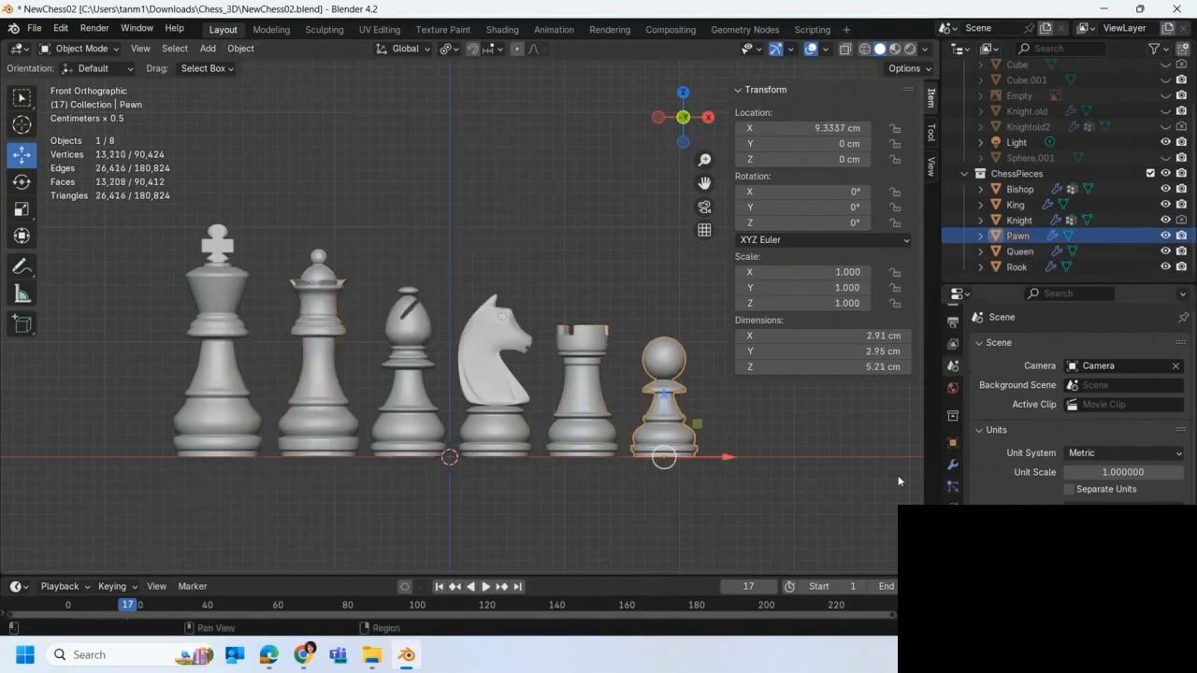
{"action": "left_click", "coordinate": [953, 465]}
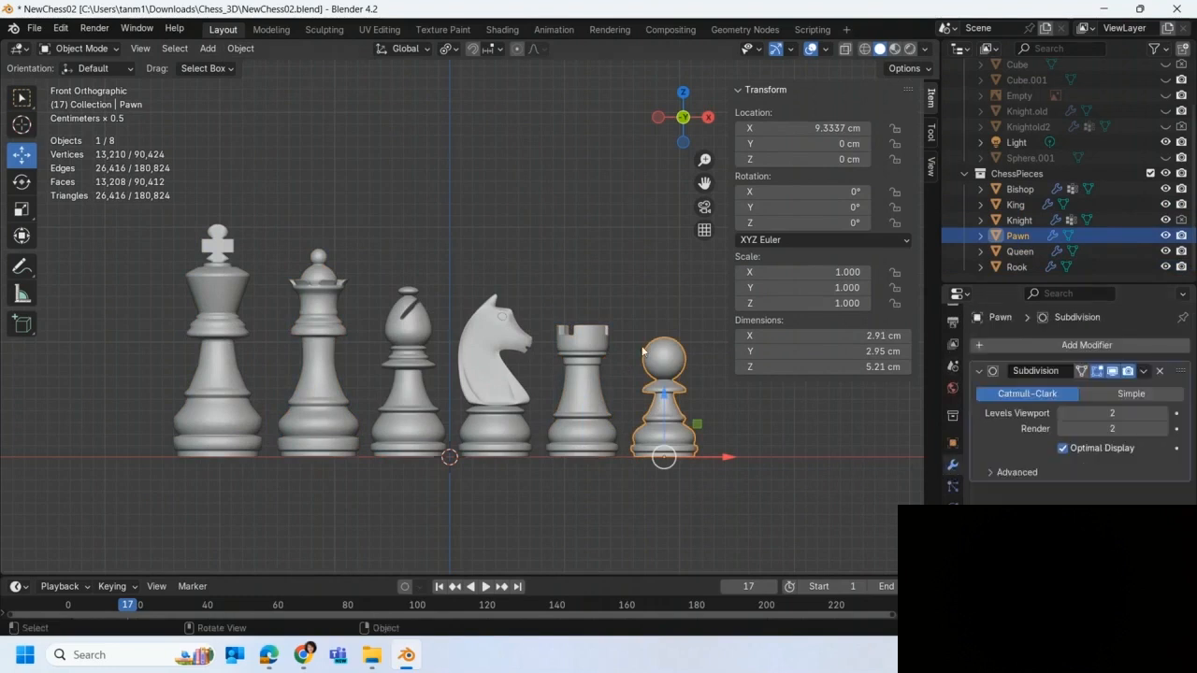
Save the scene under the new file name NewChess04.blend in the Chess_3D folder
{"action": "left_click", "coordinate": [34, 28]}
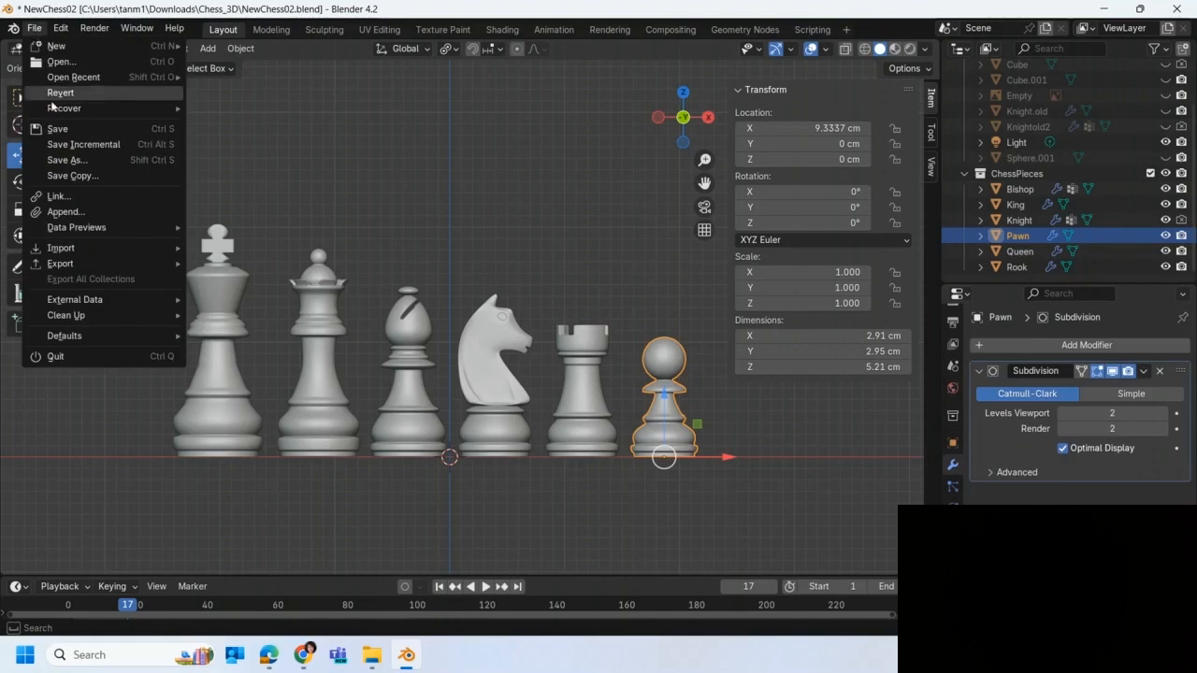
{"action": "left_click", "coordinate": [64, 160]}
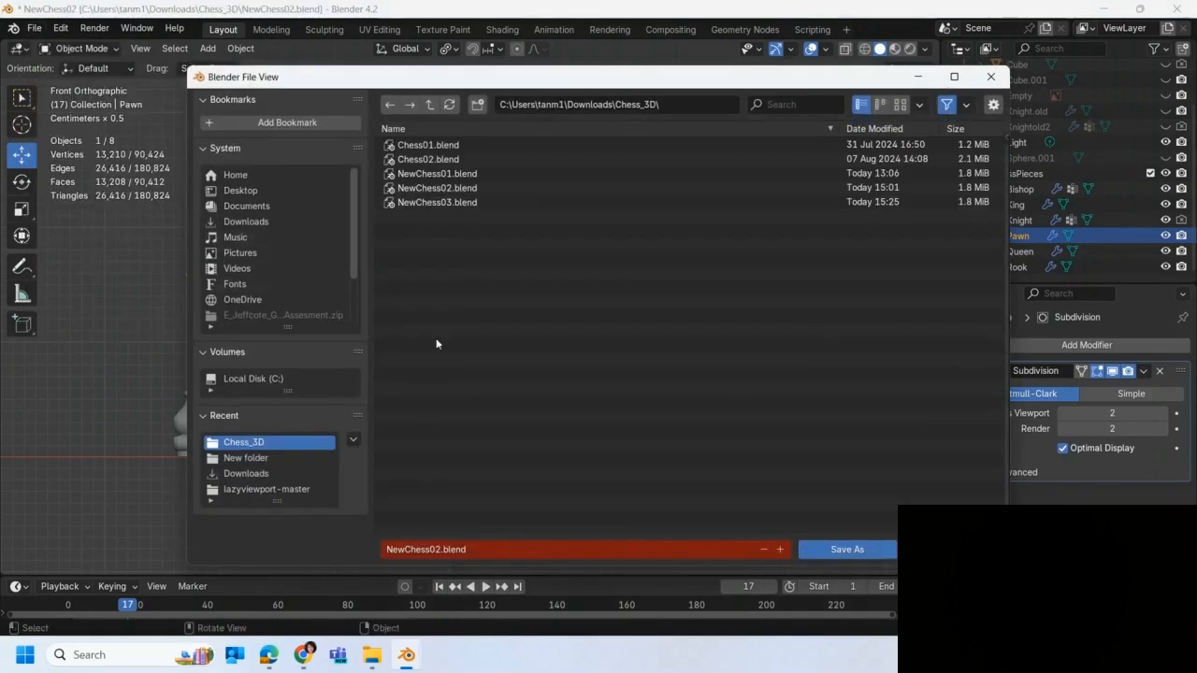
{"action": "left_click", "coordinate": [437, 549]}
{"action": "left_click", "coordinate": [437, 549]}
{"action": "key", "text": "BackSpace"}
{"action": "type", "text": "3"}
{"action": "key", "text": "BackSpace"}
{"action": "type", "text": "4"}
{"action": "key", "text": "Return"}
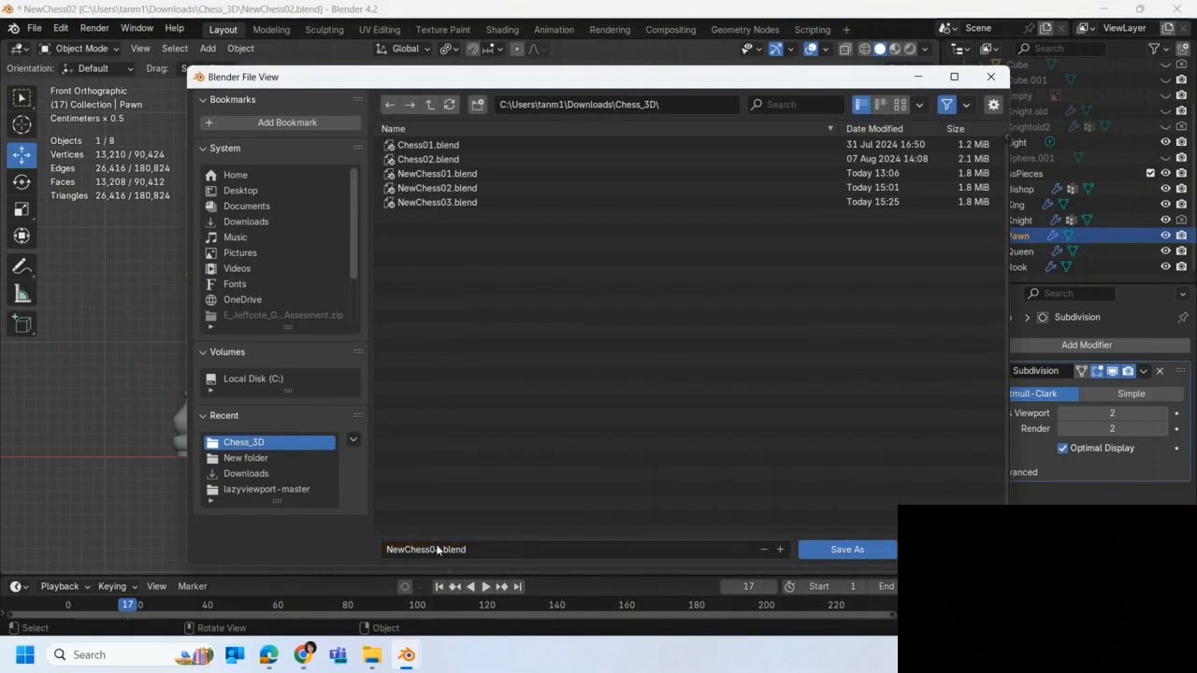
{"action": "left_click", "coordinate": [830, 553]}
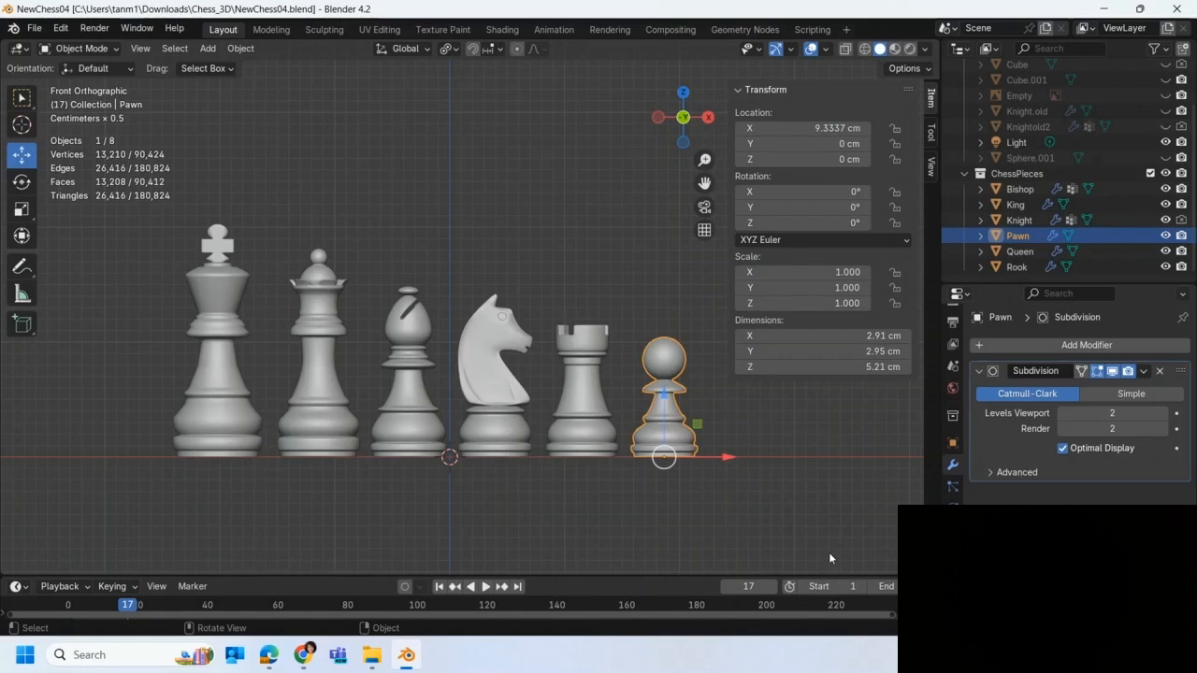
Apply the pawn's Subdivision modifier
{"action": "scroll", "coordinate": [273, 355], "scroll_direction": "up", "scroll_amount": 3}
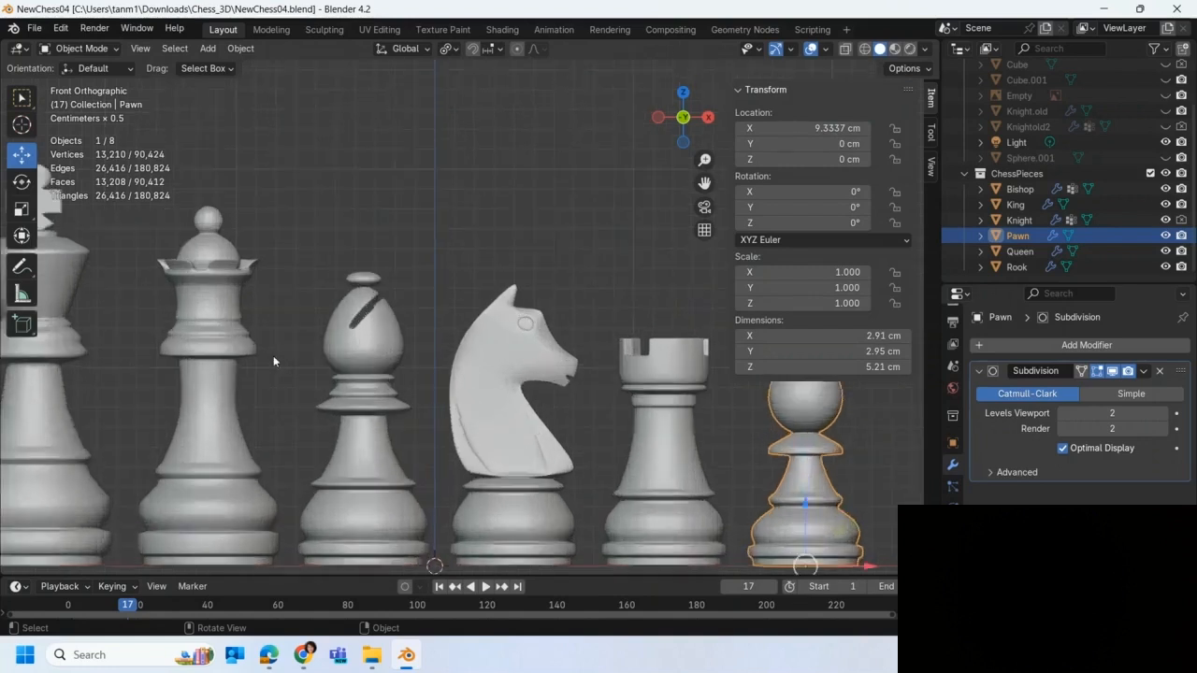
{"action": "scroll", "coordinate": [275, 358], "scroll_direction": "down", "scroll_amount": 1}
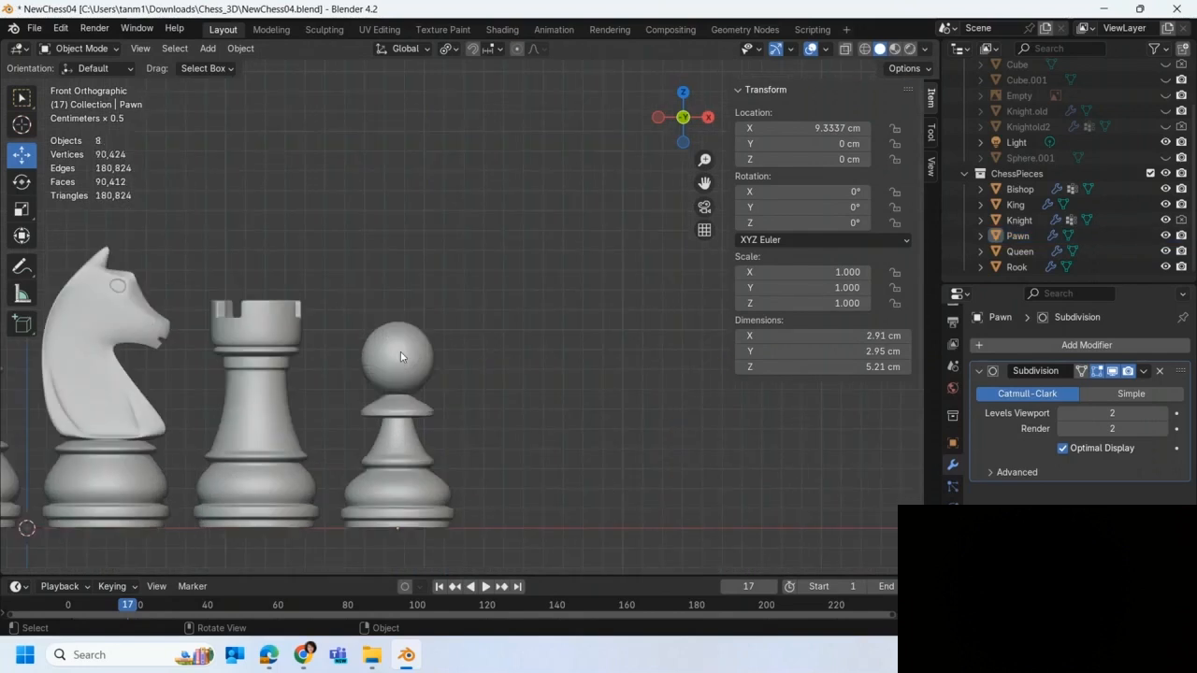
{"action": "left_click", "coordinate": [400, 356]}
{"action": "left_click", "coordinate": [1143, 371]}
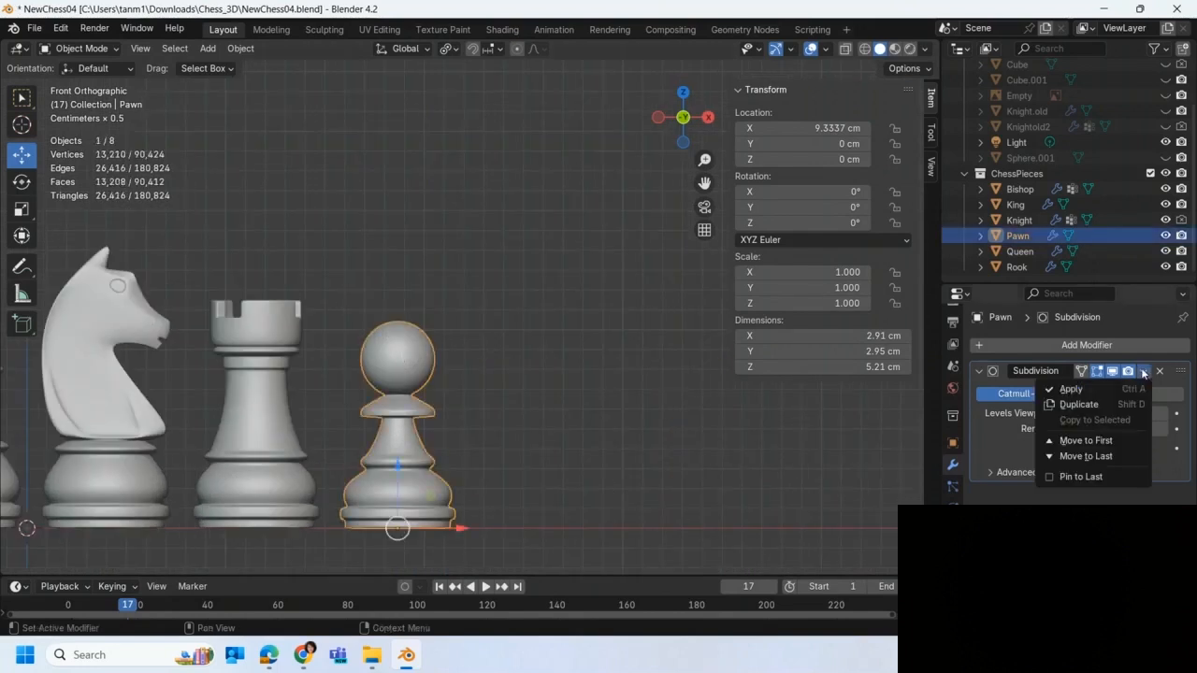
{"action": "left_click", "coordinate": [1093, 385]}
Apply the rook's Subdivision modifier
{"action": "left_click", "coordinate": [297, 438]}
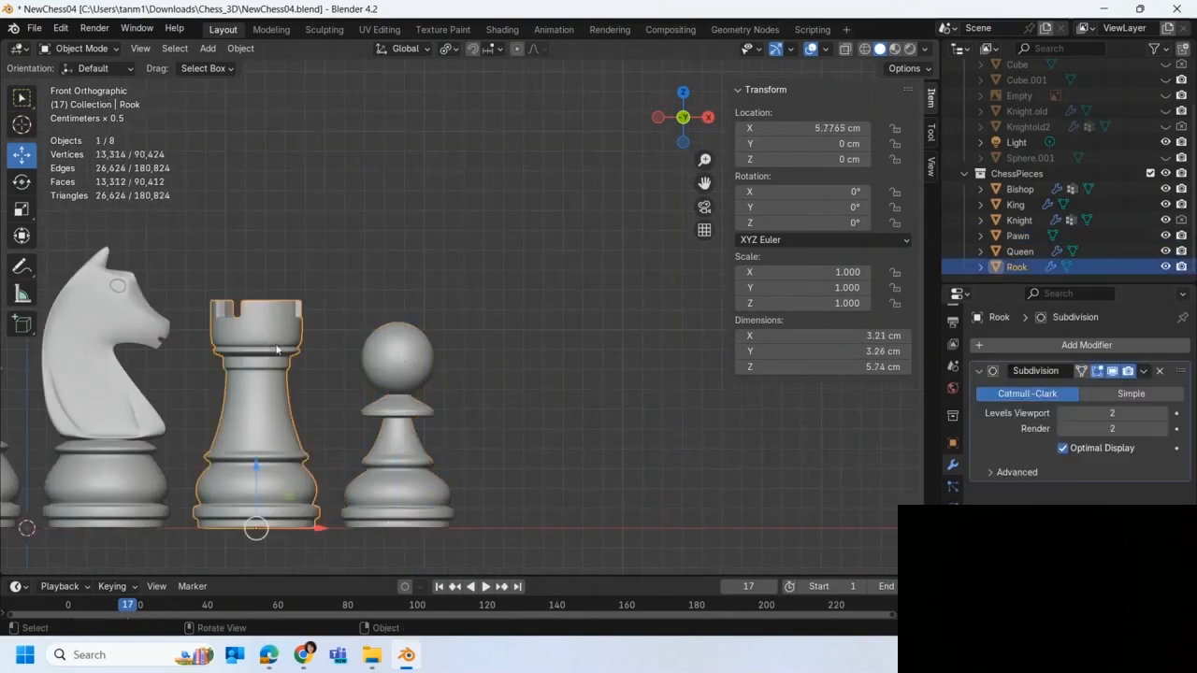
{"action": "left_click", "coordinate": [1143, 371]}
{"action": "left_click", "coordinate": [1099, 393]}
Apply the knight's Subdivision modifier and select the bishop
{"action": "left_click", "coordinate": [82, 374]}
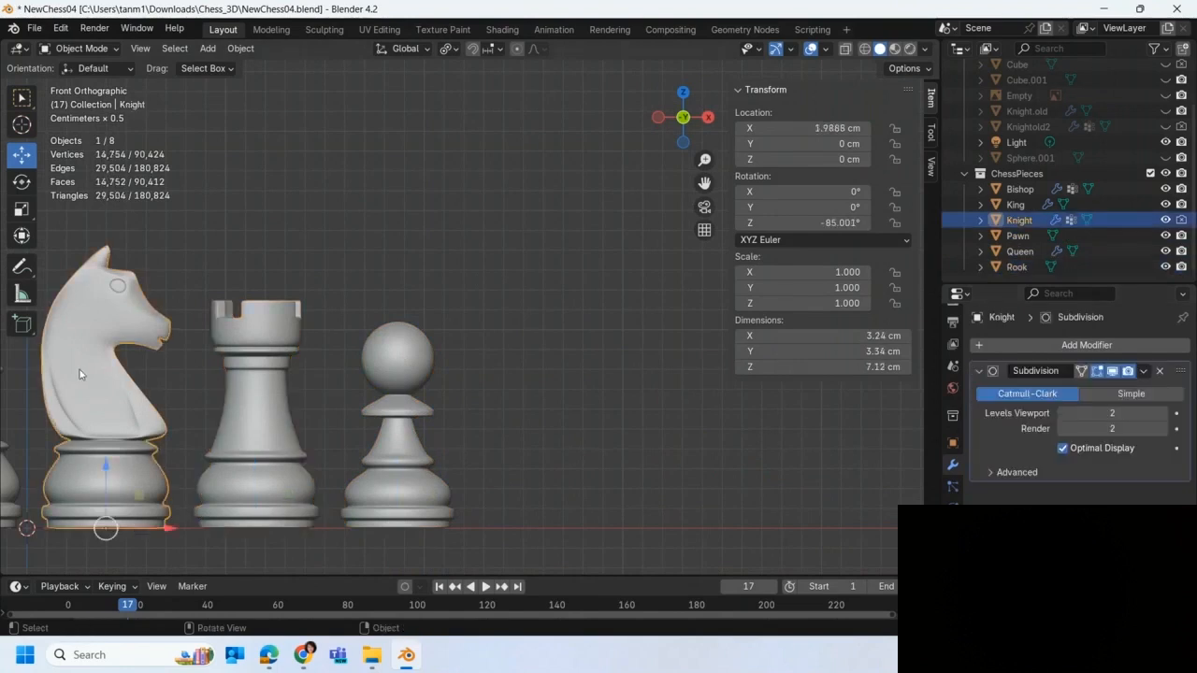
{"action": "middle_click_drag", "start_coordinate": [399, 449], "coordinate": [840, 436], "text": "shift"}
{"action": "left_click", "coordinate": [1144, 372]}
{"action": "left_click", "coordinate": [1110, 388]}
{"action": "left_click", "coordinate": [396, 380]}
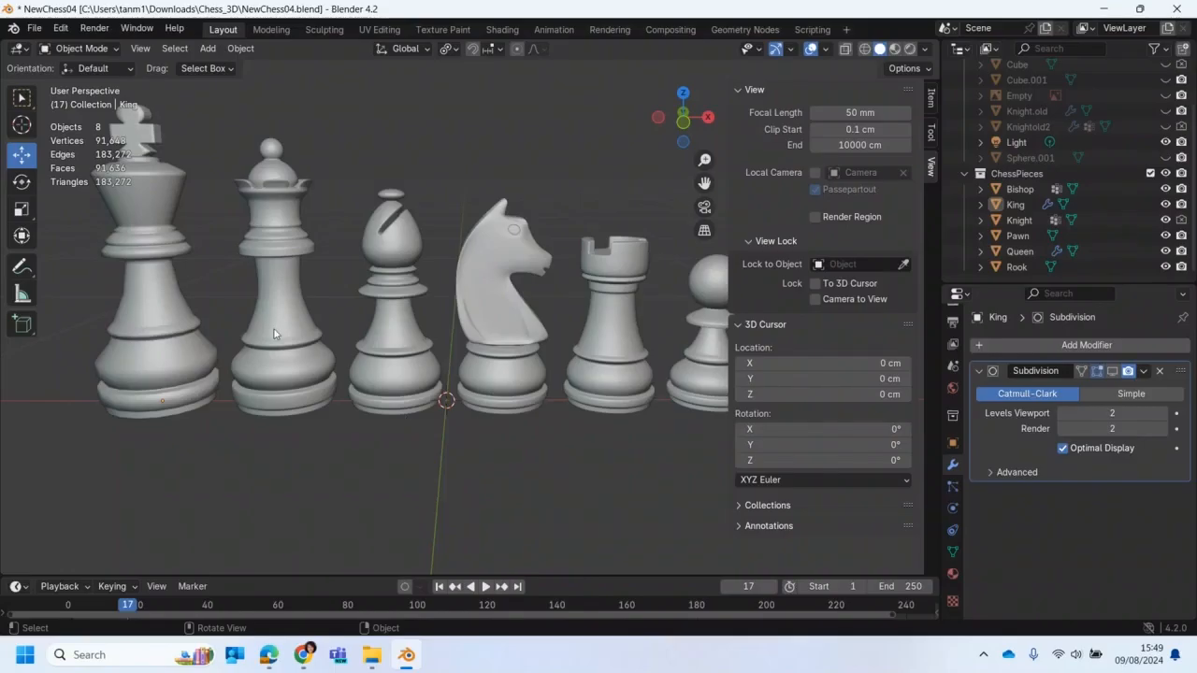
Inspect the row of chess pieces close up and from afar, with the view's clipping settings displayed
{"action": "scroll", "coordinate": [272, 338], "scroll_direction": "down", "scroll_amount": 5}
{"action": "scroll", "coordinate": [267, 346], "scroll_direction": "up", "scroll_amount": 18}
{"action": "scroll", "coordinate": [273, 347], "scroll_direction": "down", "scroll_amount": 9}
{"action": "scroll", "coordinate": [267, 351], "scroll_direction": "down", "scroll_amount": 10}
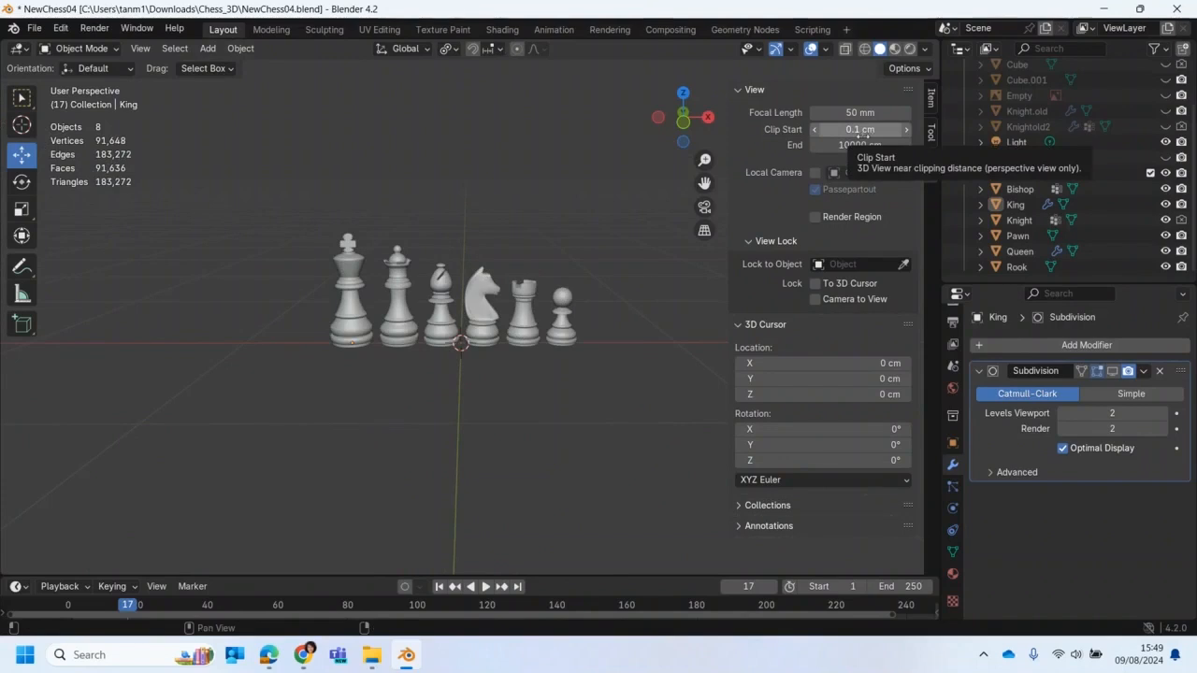
{"action": "key", "text": "n"}
{"action": "key", "text": "n"}
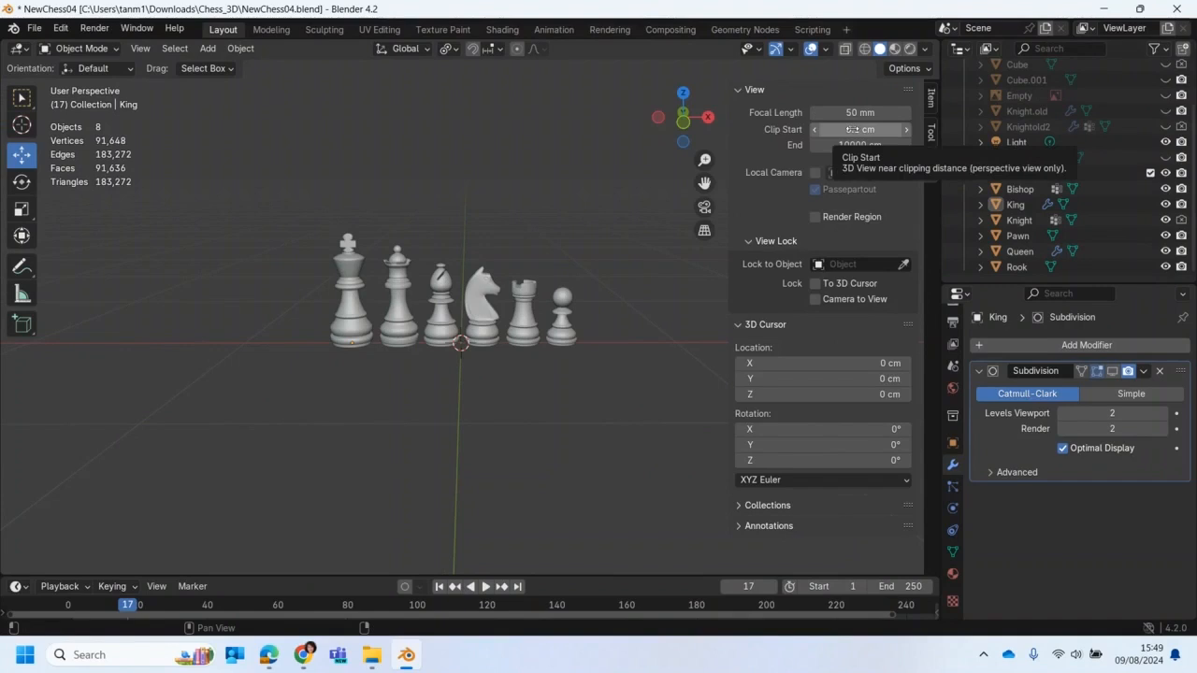
Set the view's clip end to 1000 cm and test from increasing distance how the chess pieces are clipped
{"action": "left_click", "coordinate": [867, 145]}
{"action": "left_click", "coordinate": [840, 145]}
{"action": "key", "text": "BackSpace"}
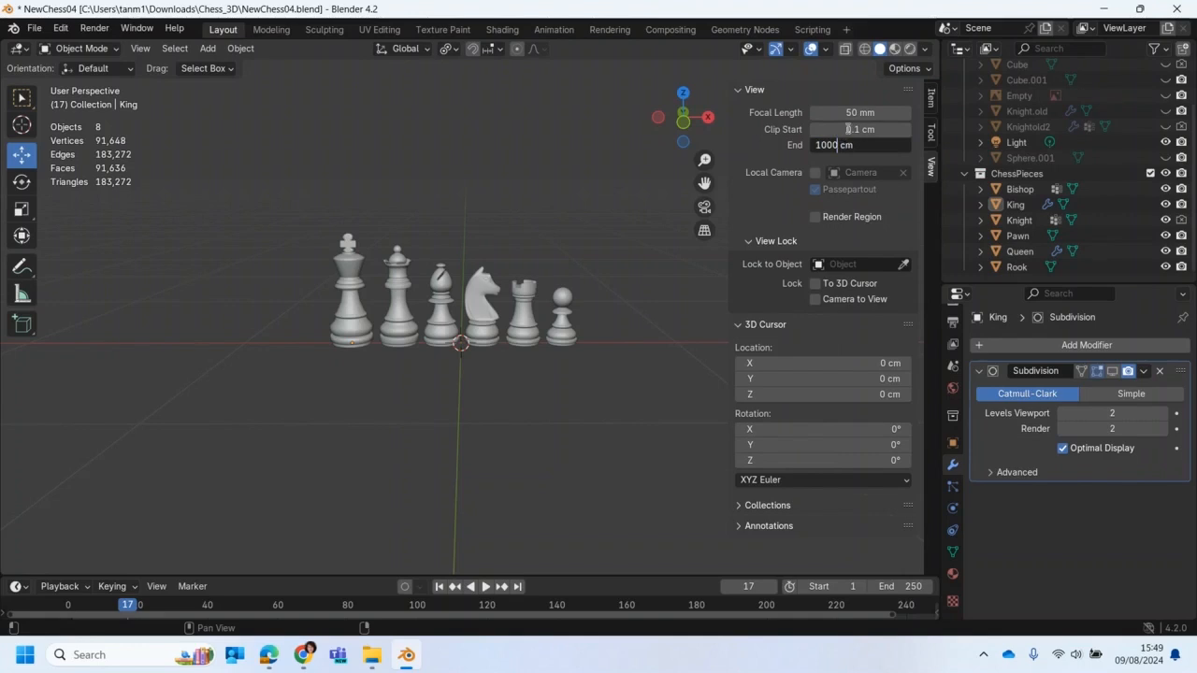
{"action": "key", "text": "Return"}
{"action": "scroll", "coordinate": [393, 273], "scroll_direction": "up", "scroll_amount": 5}
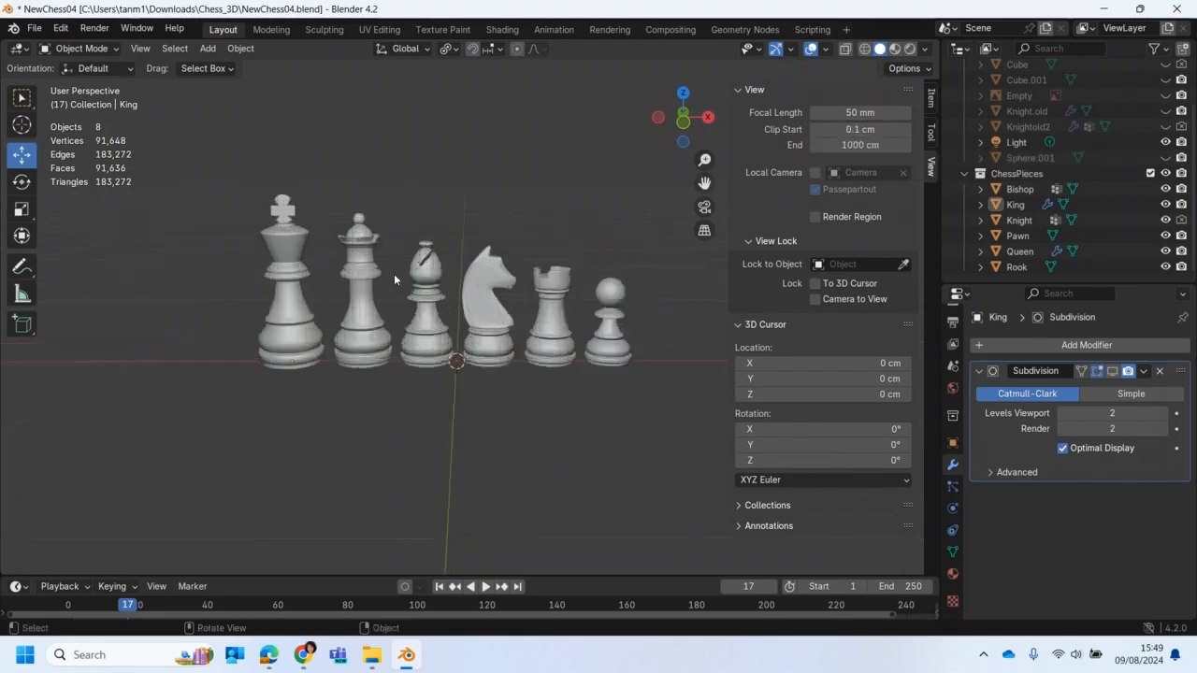
{"action": "scroll", "coordinate": [394, 273], "scroll_direction": "down", "scroll_amount": 3}
{"action": "scroll", "coordinate": [394, 273], "scroll_direction": "down", "scroll_amount": 2}
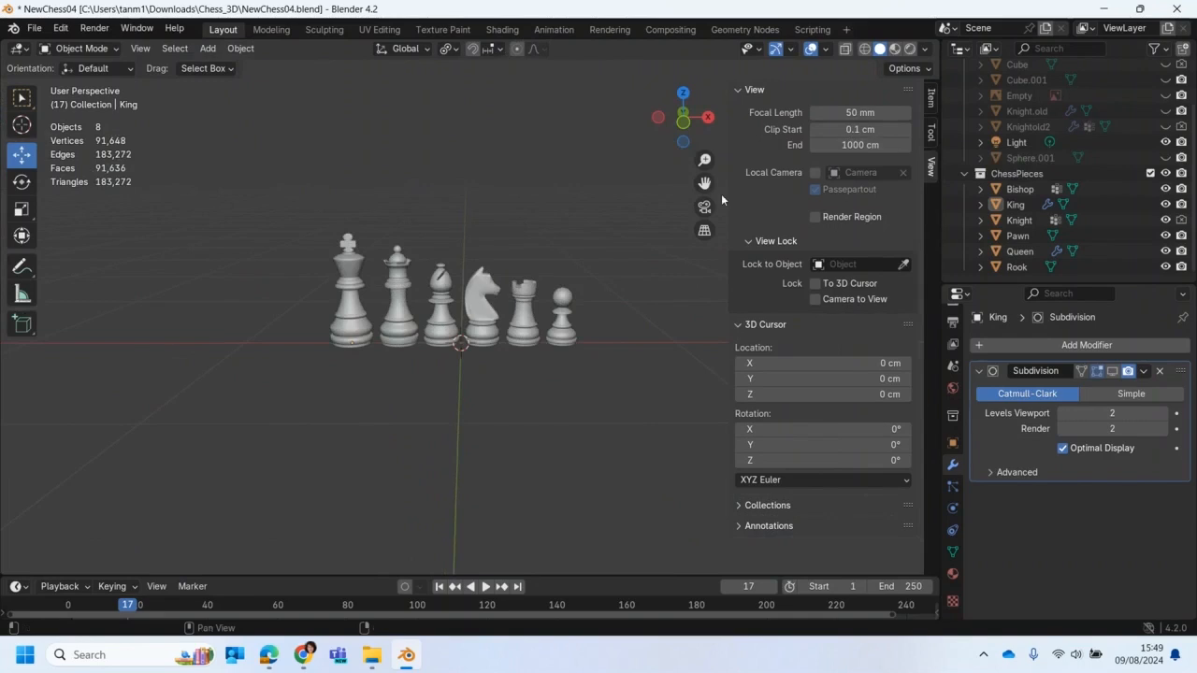
{"action": "scroll", "coordinate": [610, 259], "scroll_direction": "down", "scroll_amount": 8}
{"action": "scroll", "coordinate": [610, 259], "scroll_direction": "down", "scroll_amount": 5}
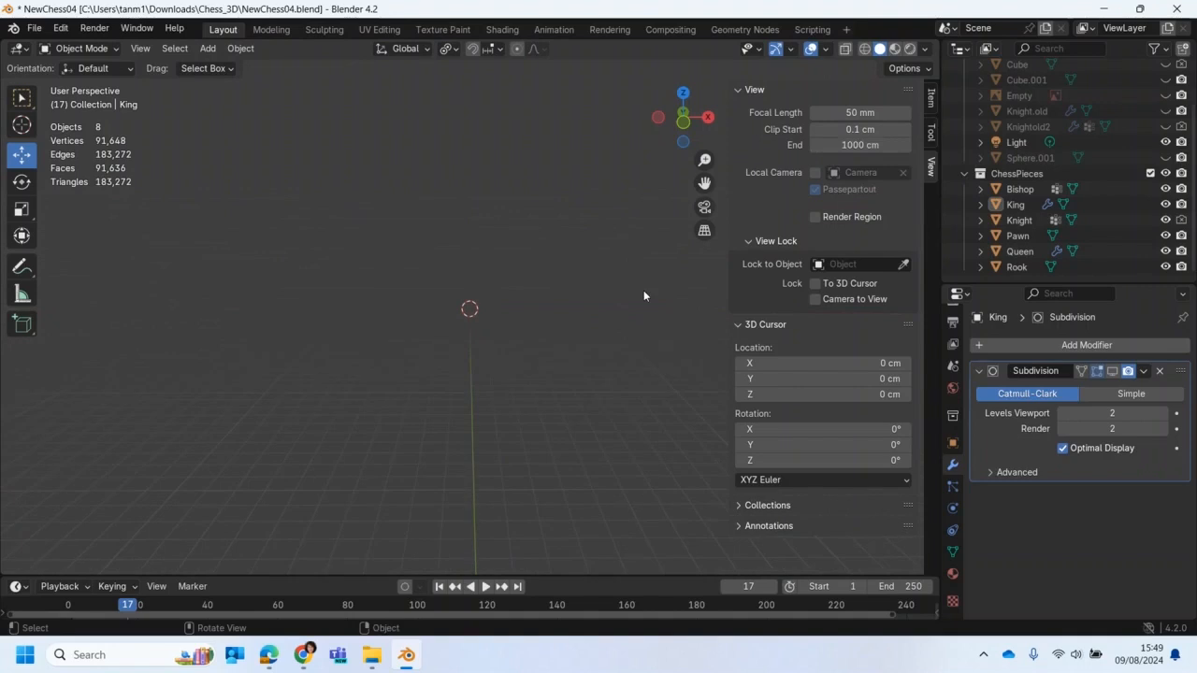
Set the view's clip end to 10000 cm and bring the view back closer to the chess pieces
{"action": "left_click", "coordinate": [859, 145]}
{"action": "left_click", "coordinate": [839, 146]}
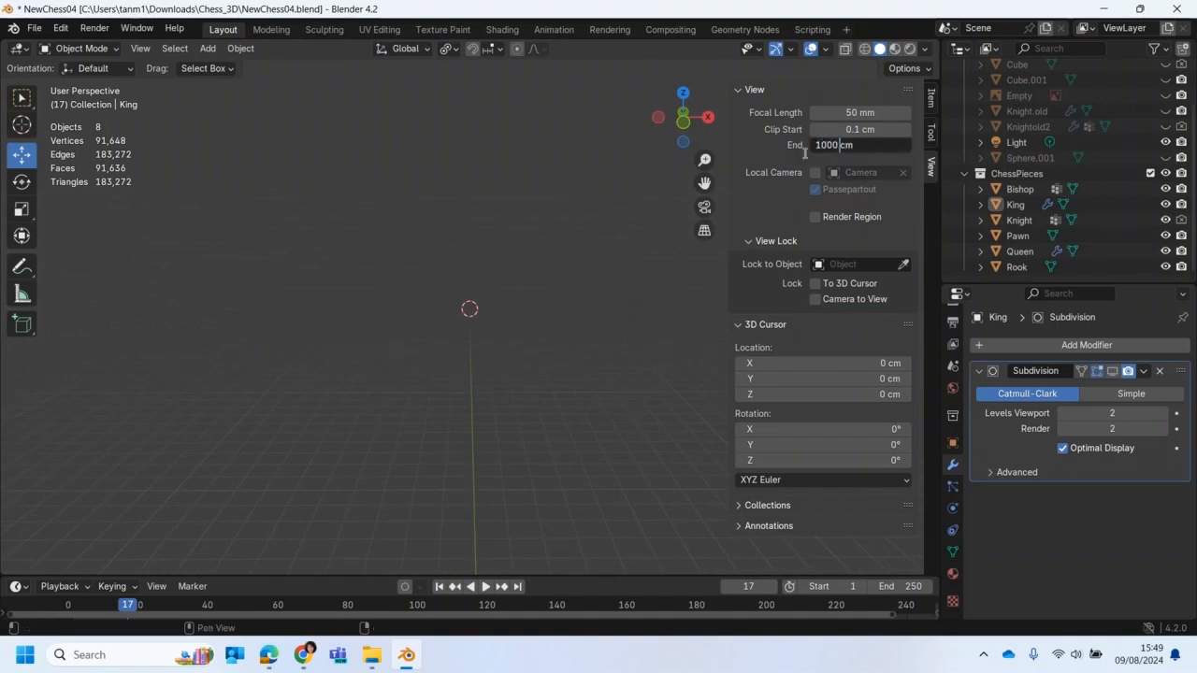
{"action": "type", "text": "0"}
{"action": "key", "text": "Return"}
{"action": "scroll", "coordinate": [427, 367], "scroll_direction": "up", "scroll_amount": 10}
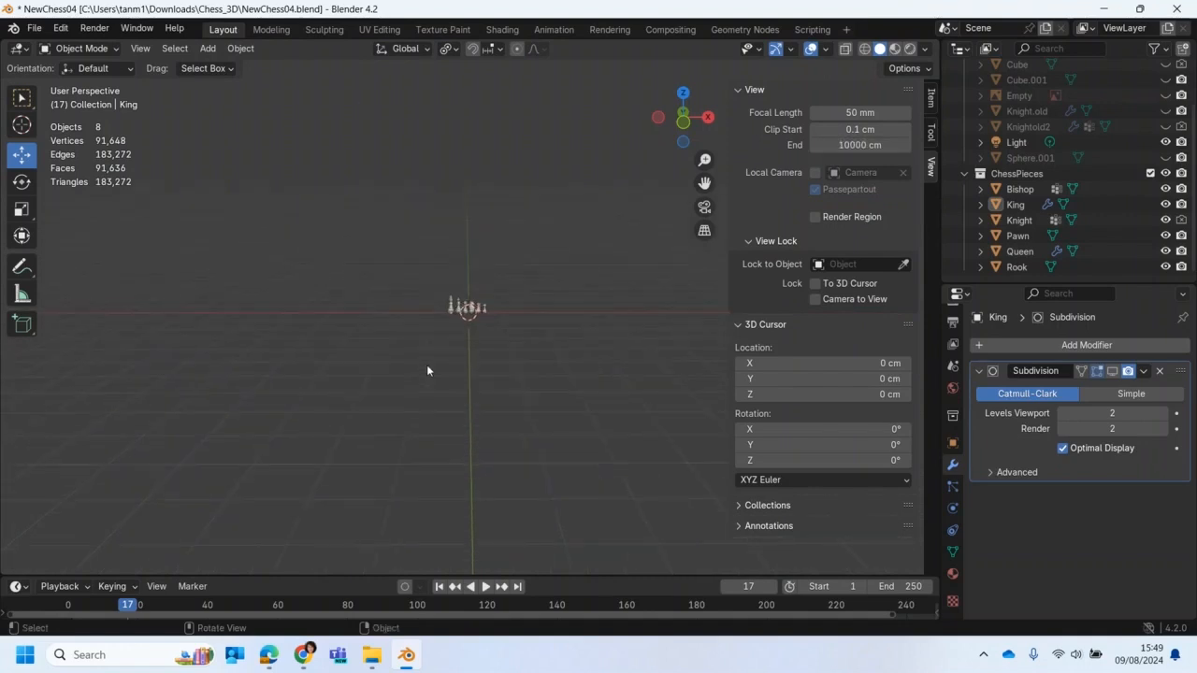
Check the grid scale in the viewport overlay settings and view the grid around the whole chess set
{"action": "left_click", "coordinate": [825, 48]}
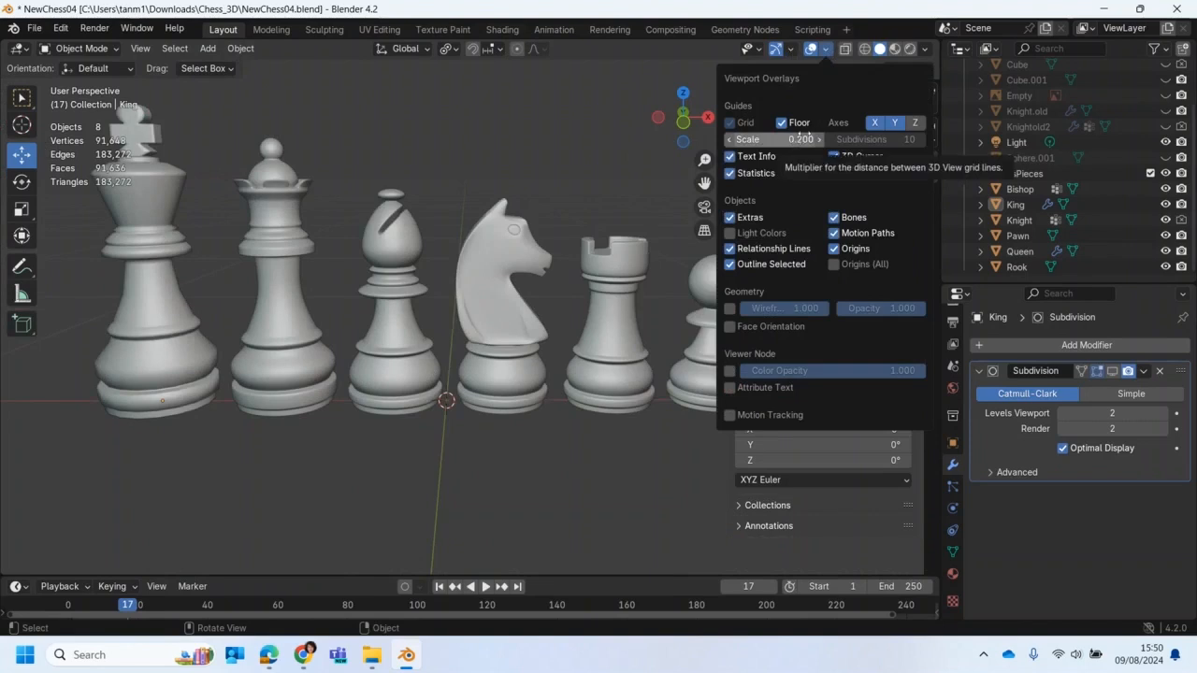
{"action": "left_click", "coordinate": [825, 49]}
{"action": "left_click", "coordinate": [825, 49]}
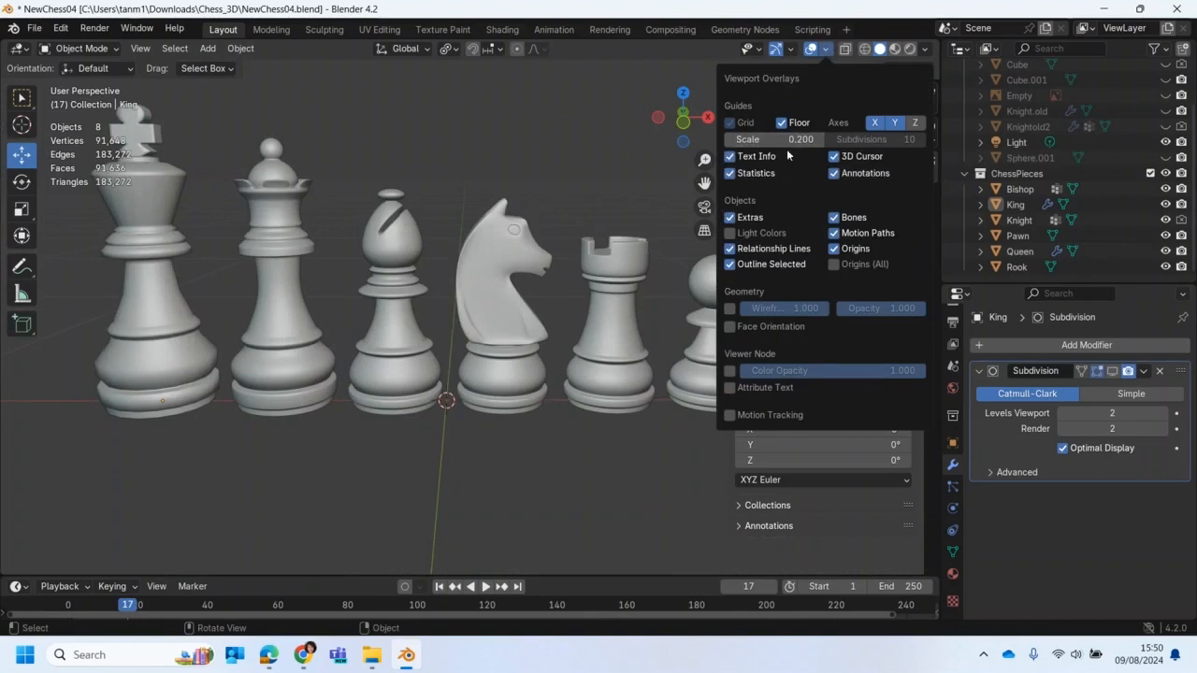
{"action": "scroll", "coordinate": [546, 323], "scroll_direction": "down", "scroll_amount": 6}
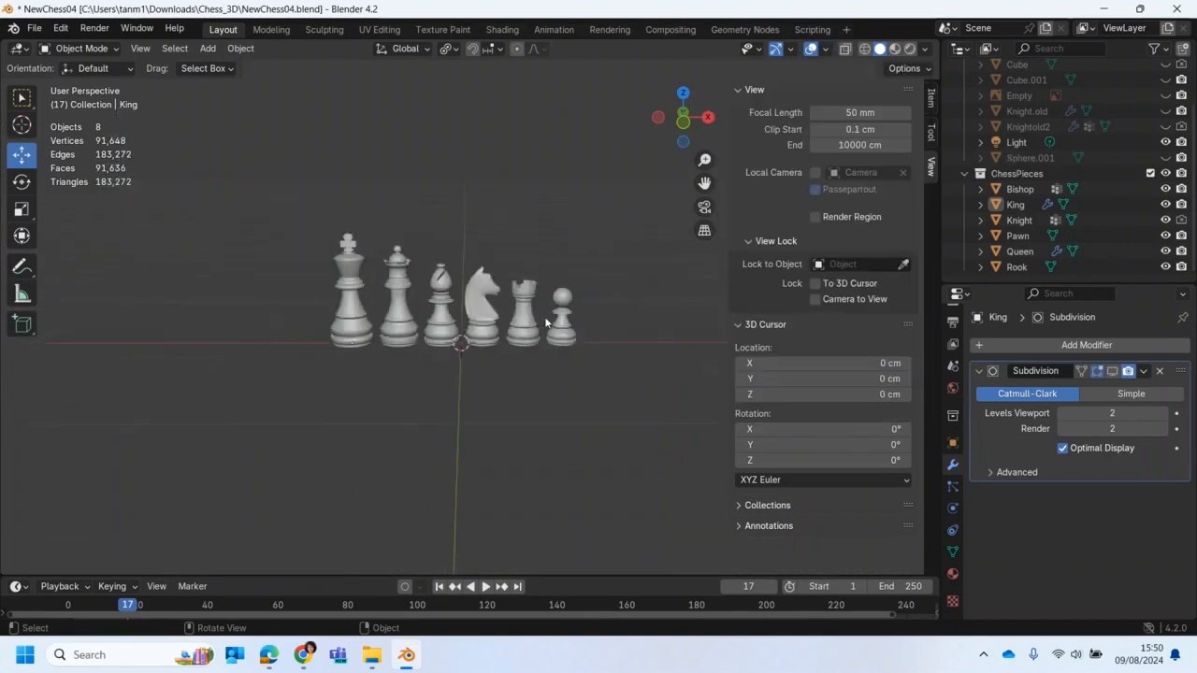